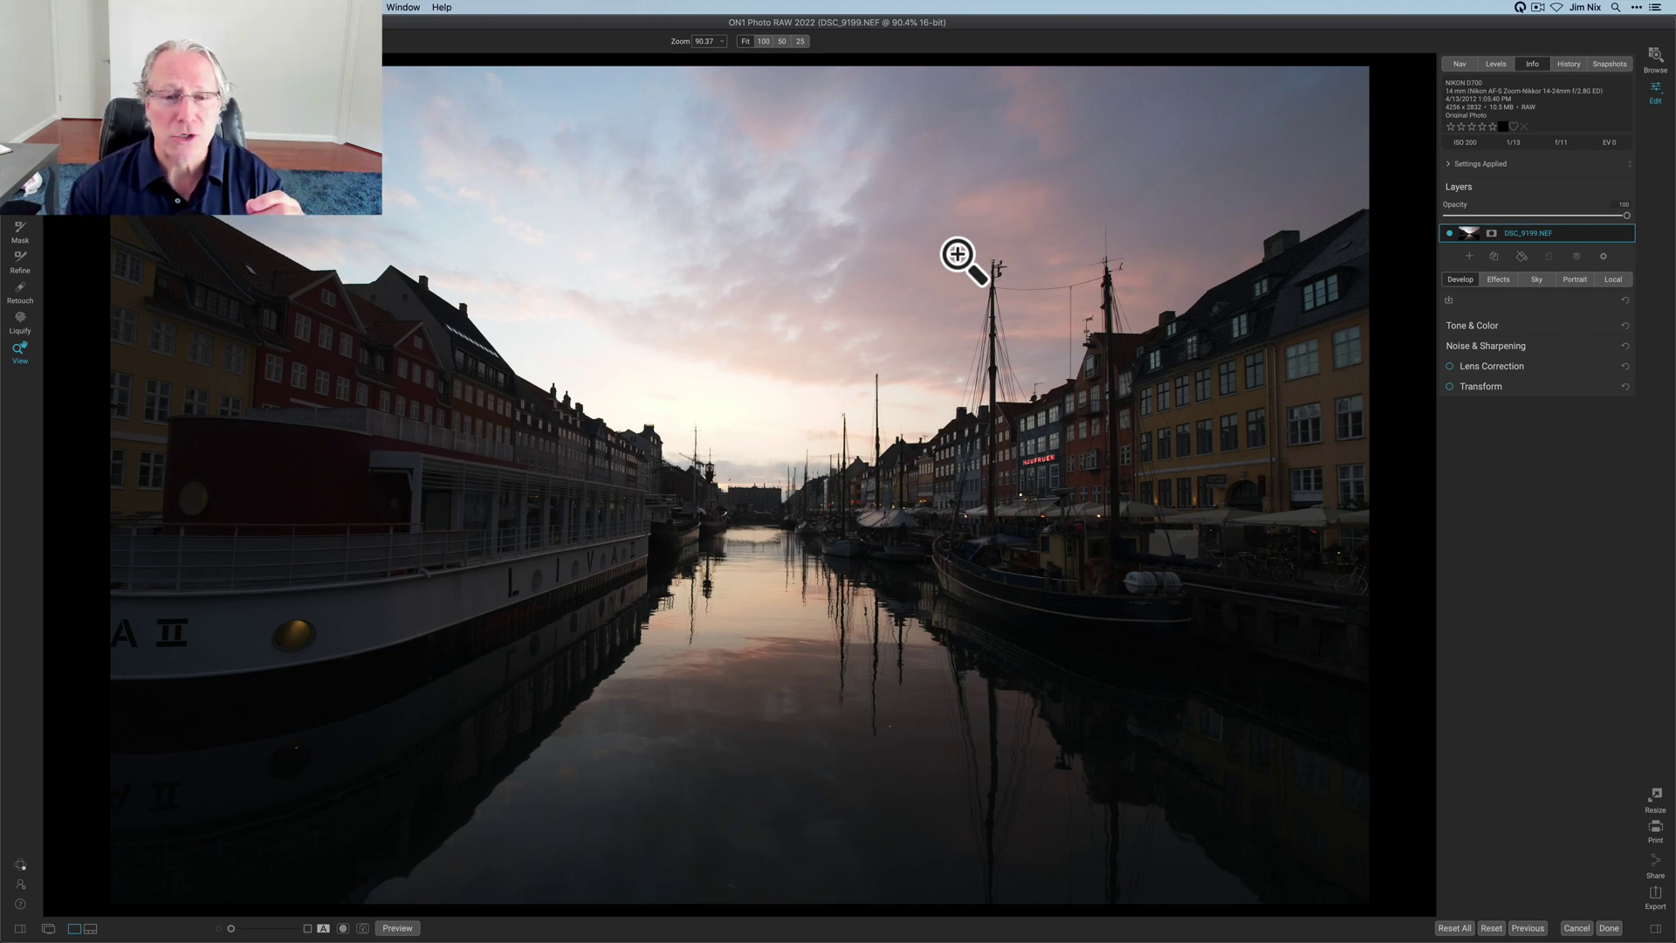
- Enable Lens Correction and confirm it auto-detected the Nikon 14-24mm lens profile
click(1355, 362)
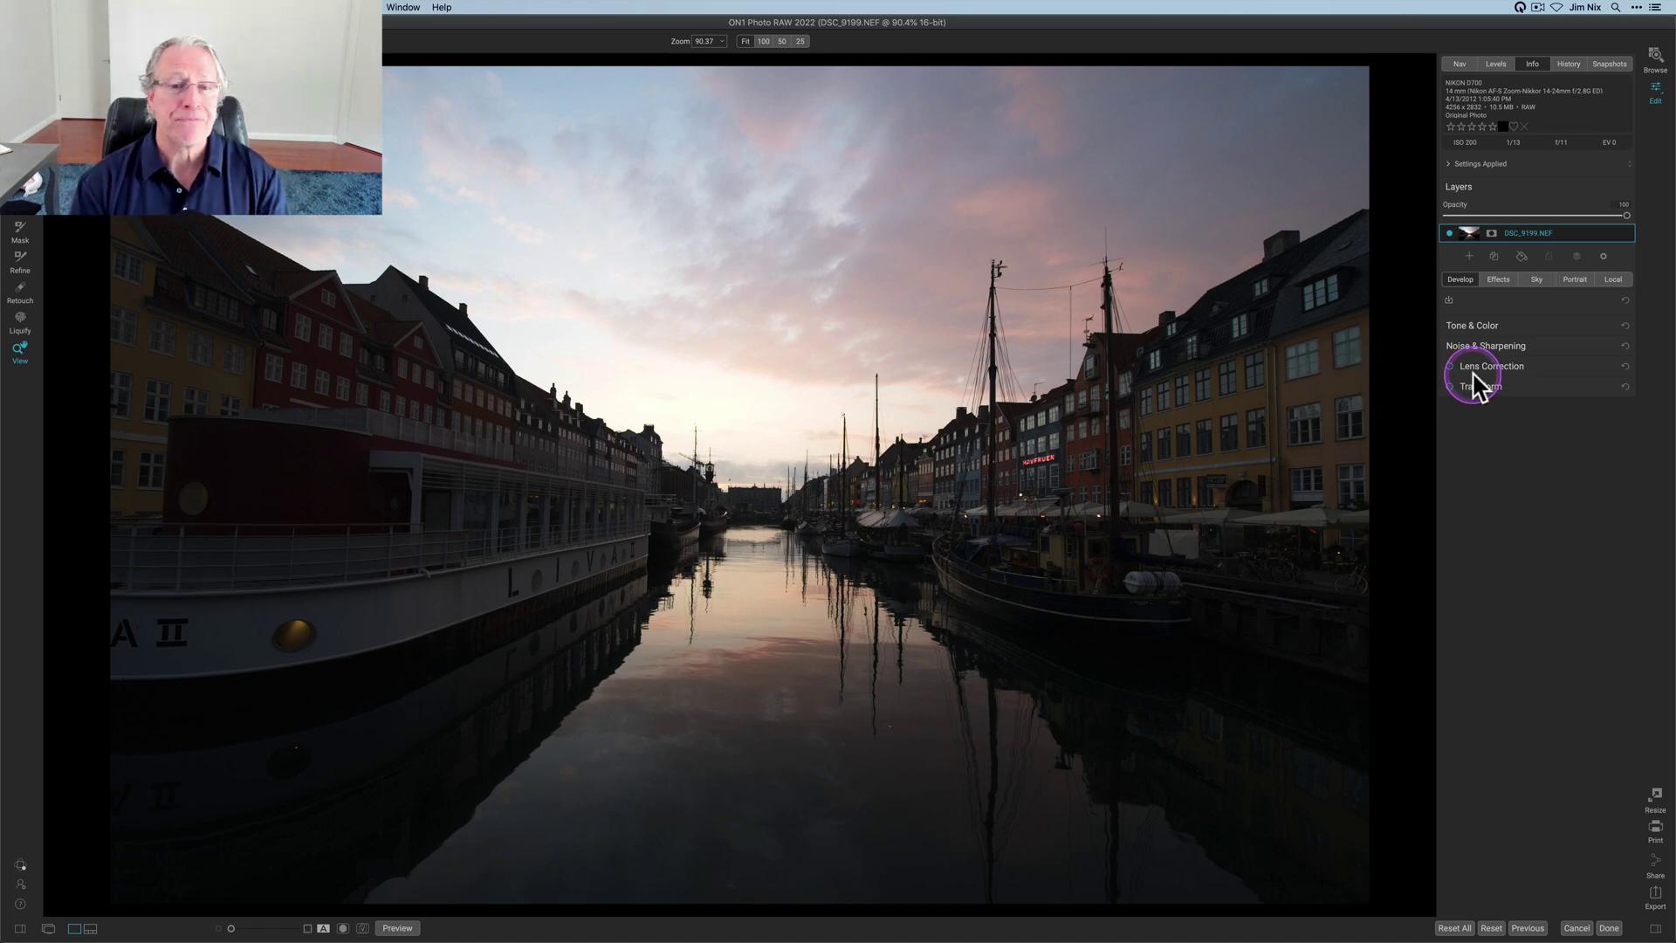
click(1450, 367)
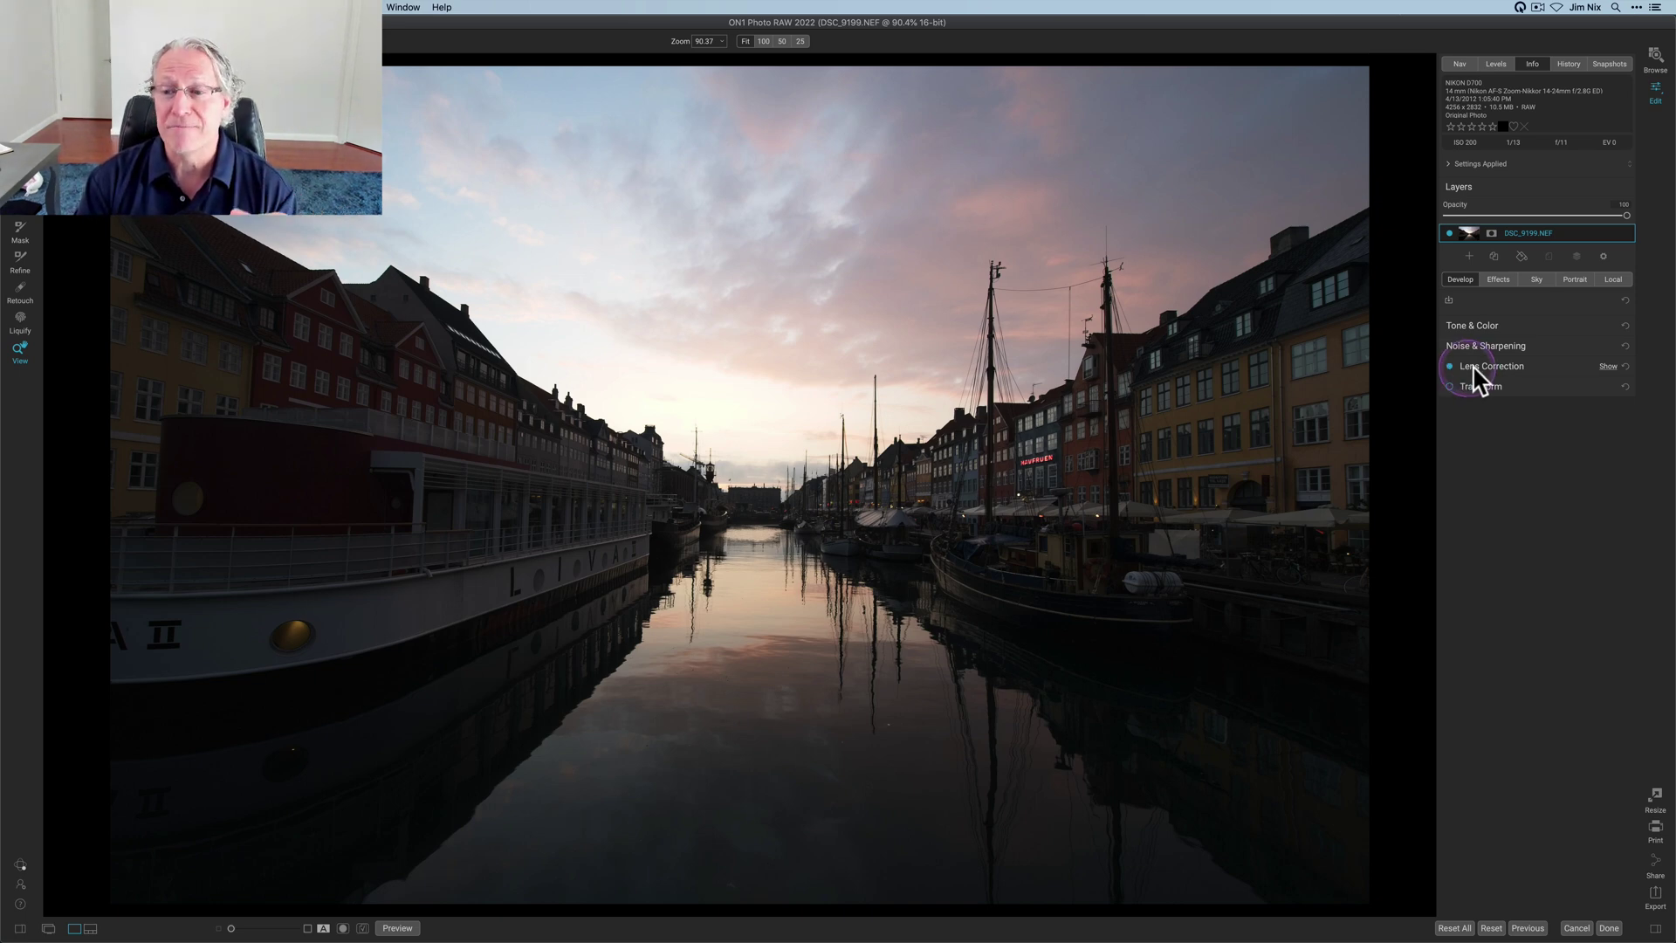
click(1487, 366)
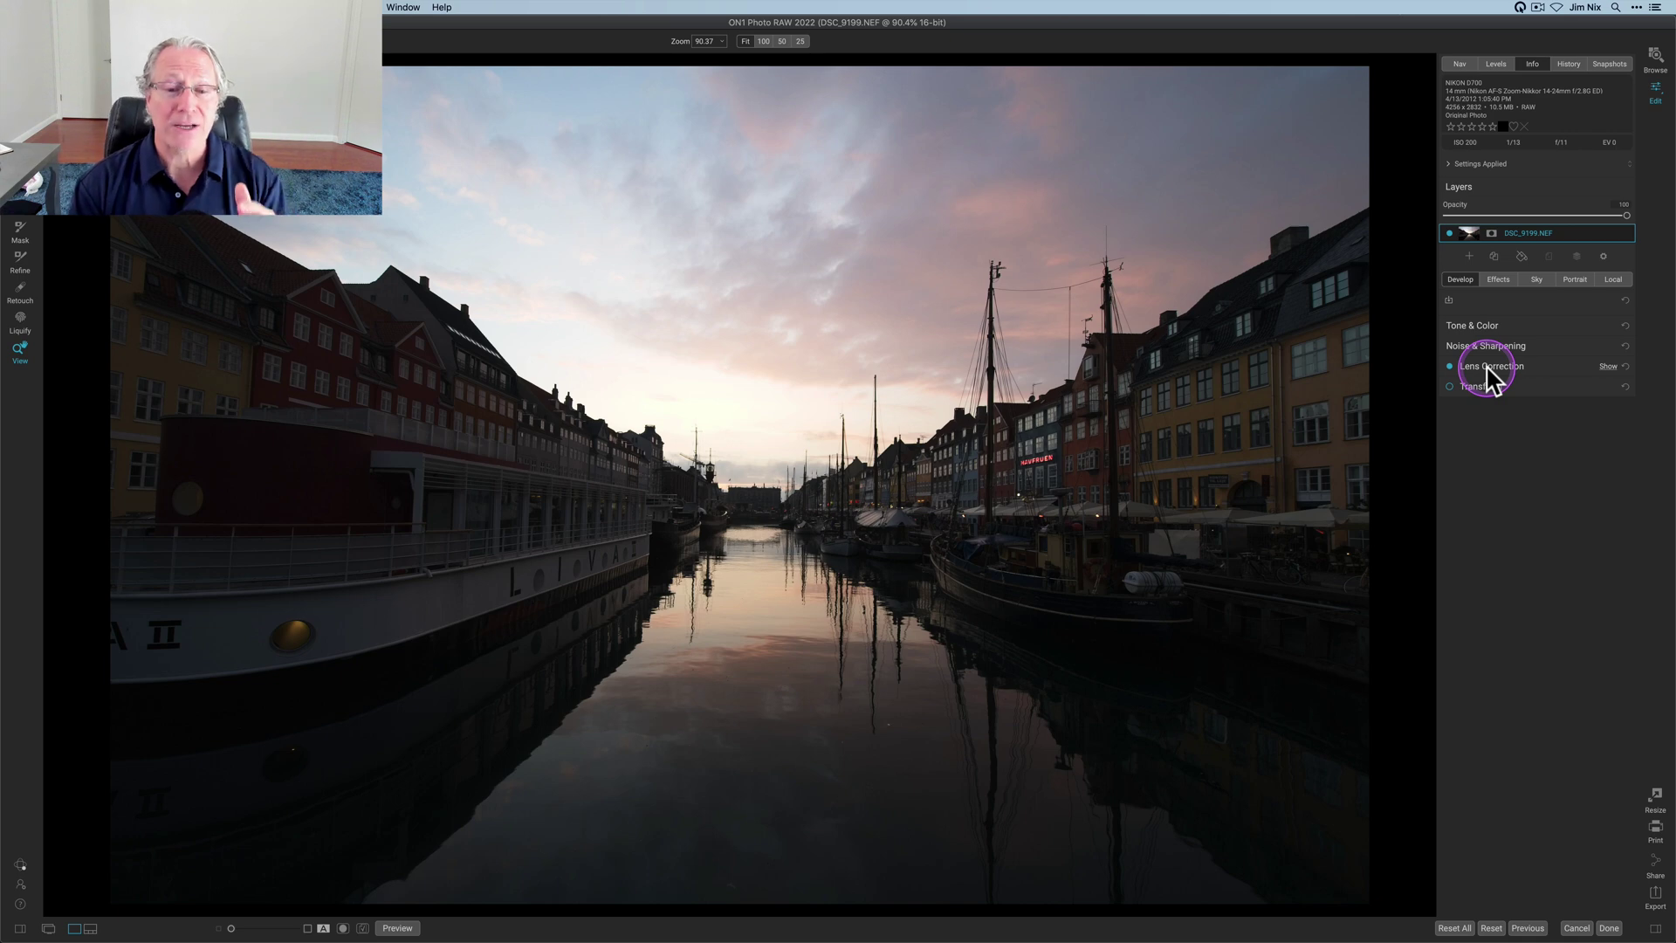
click(1487, 367)
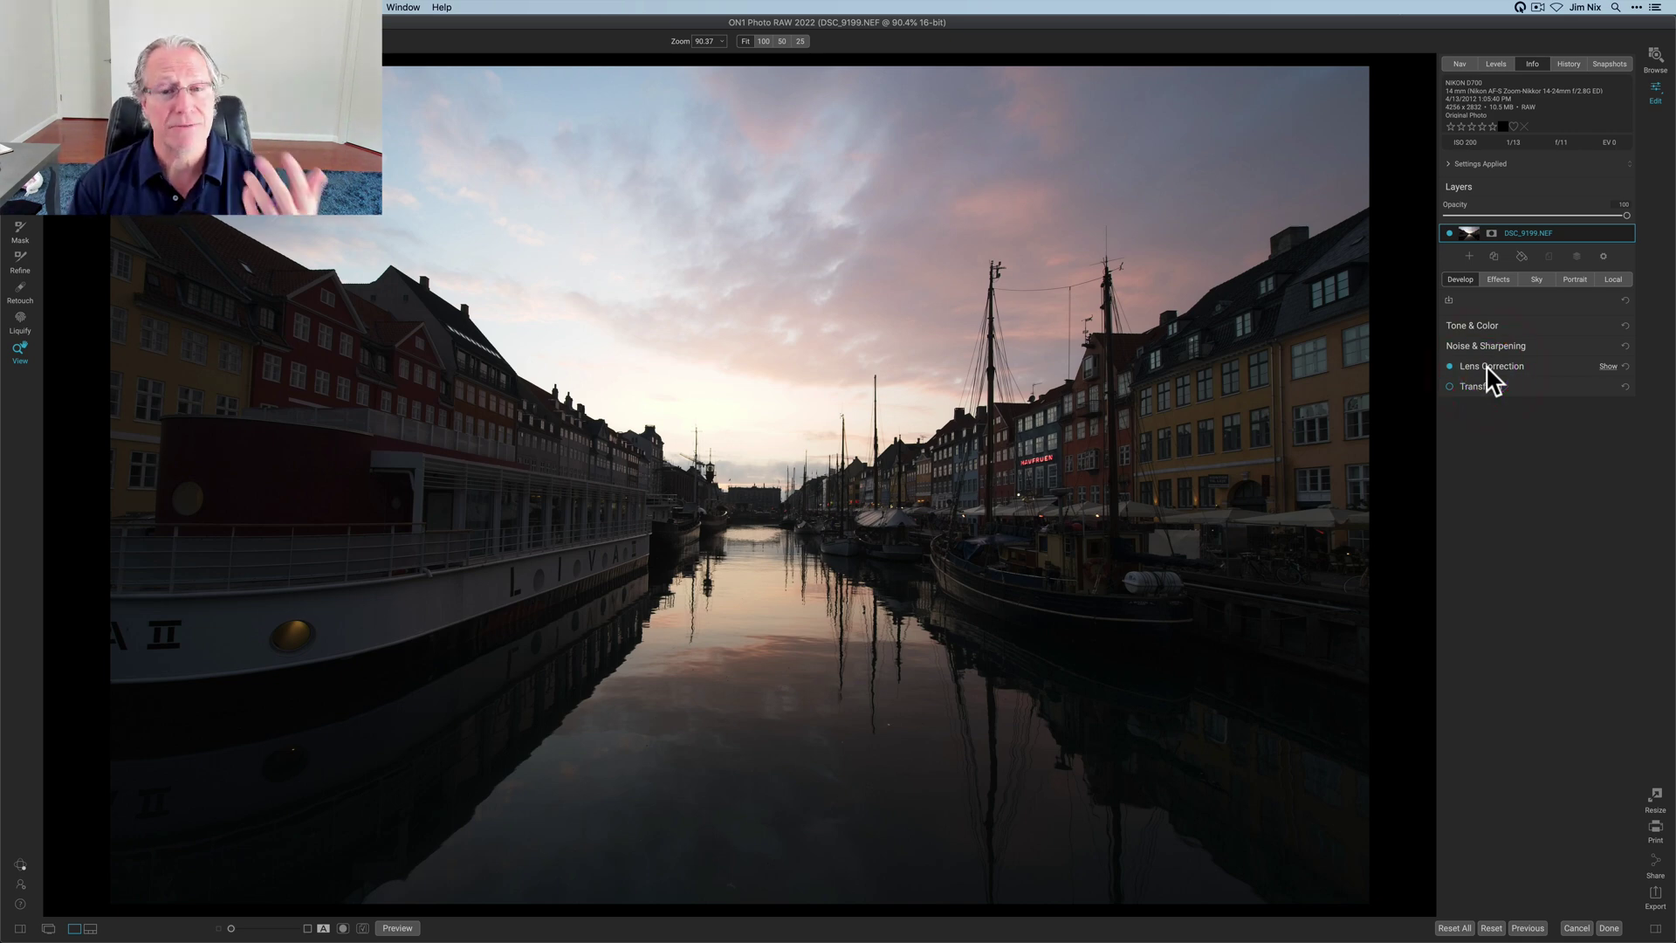
click(1527, 424)
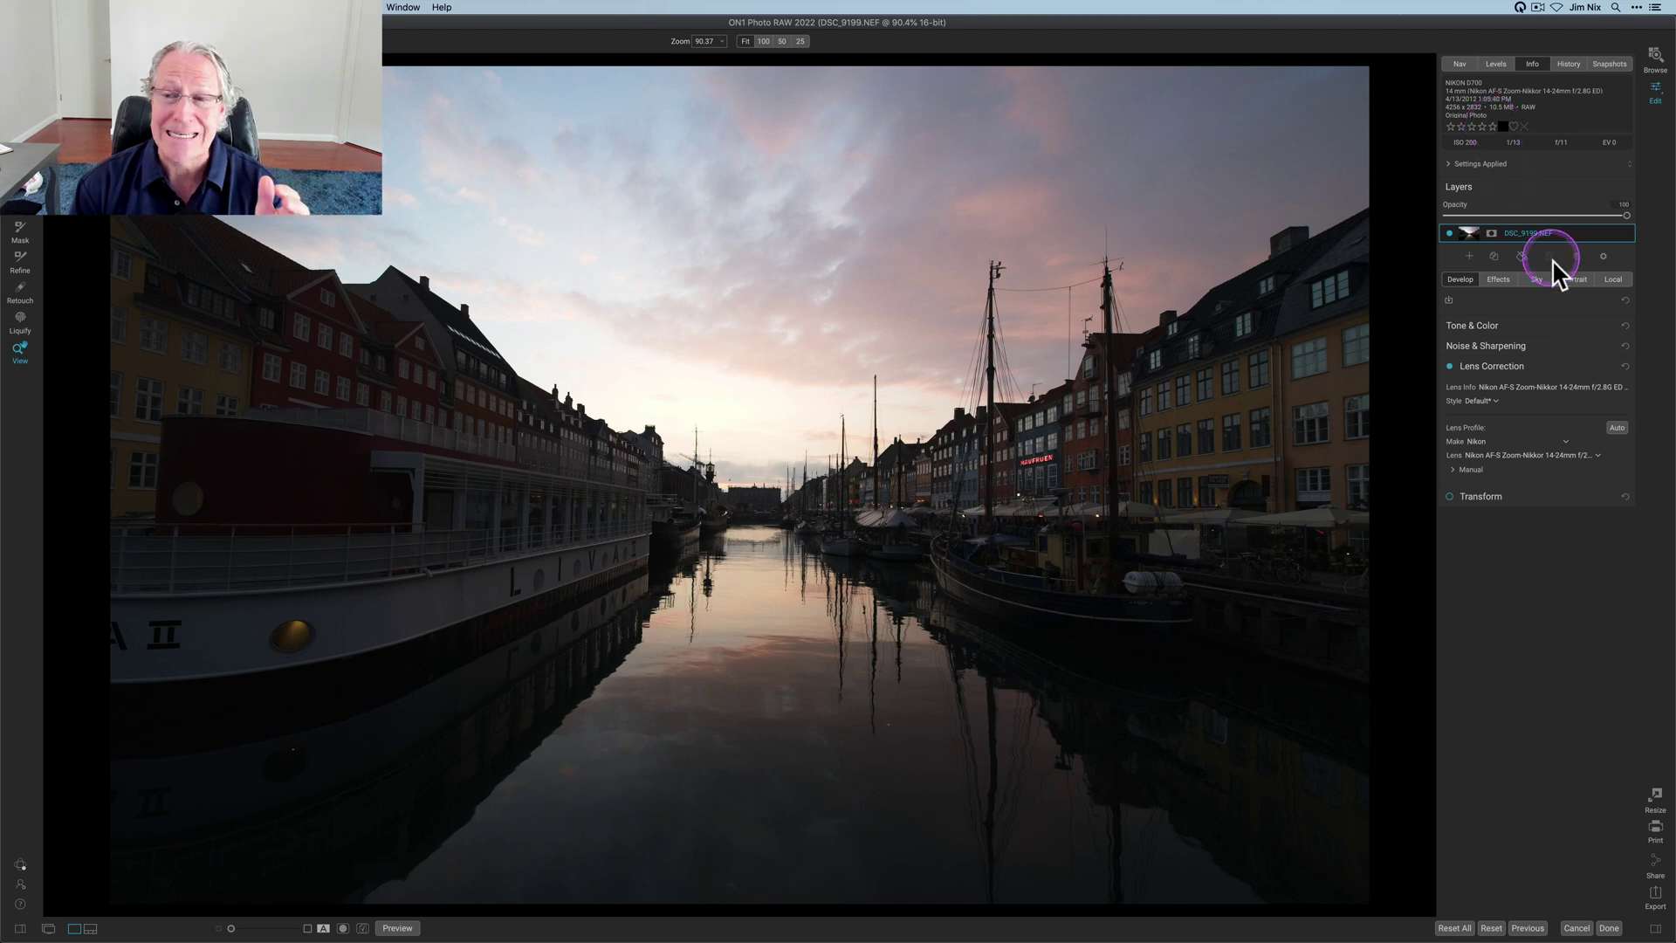
click(1506, 367)
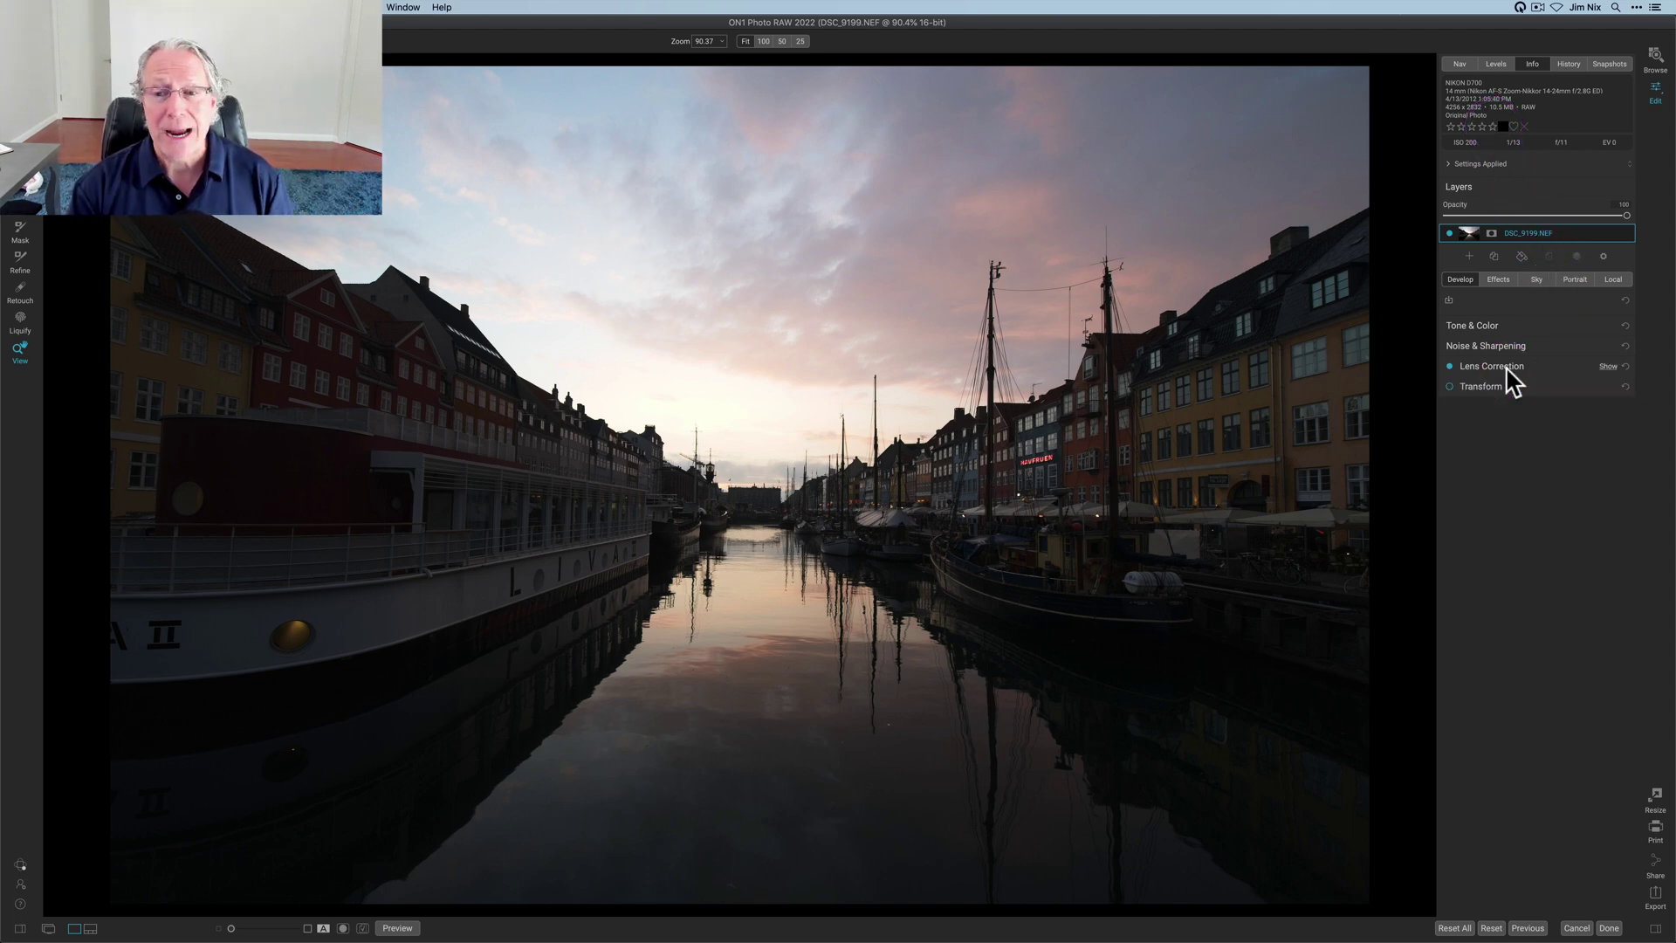
- Apply AI Auto tone and color, lower Highlights to -34, and compare with the original
click(1482, 325)
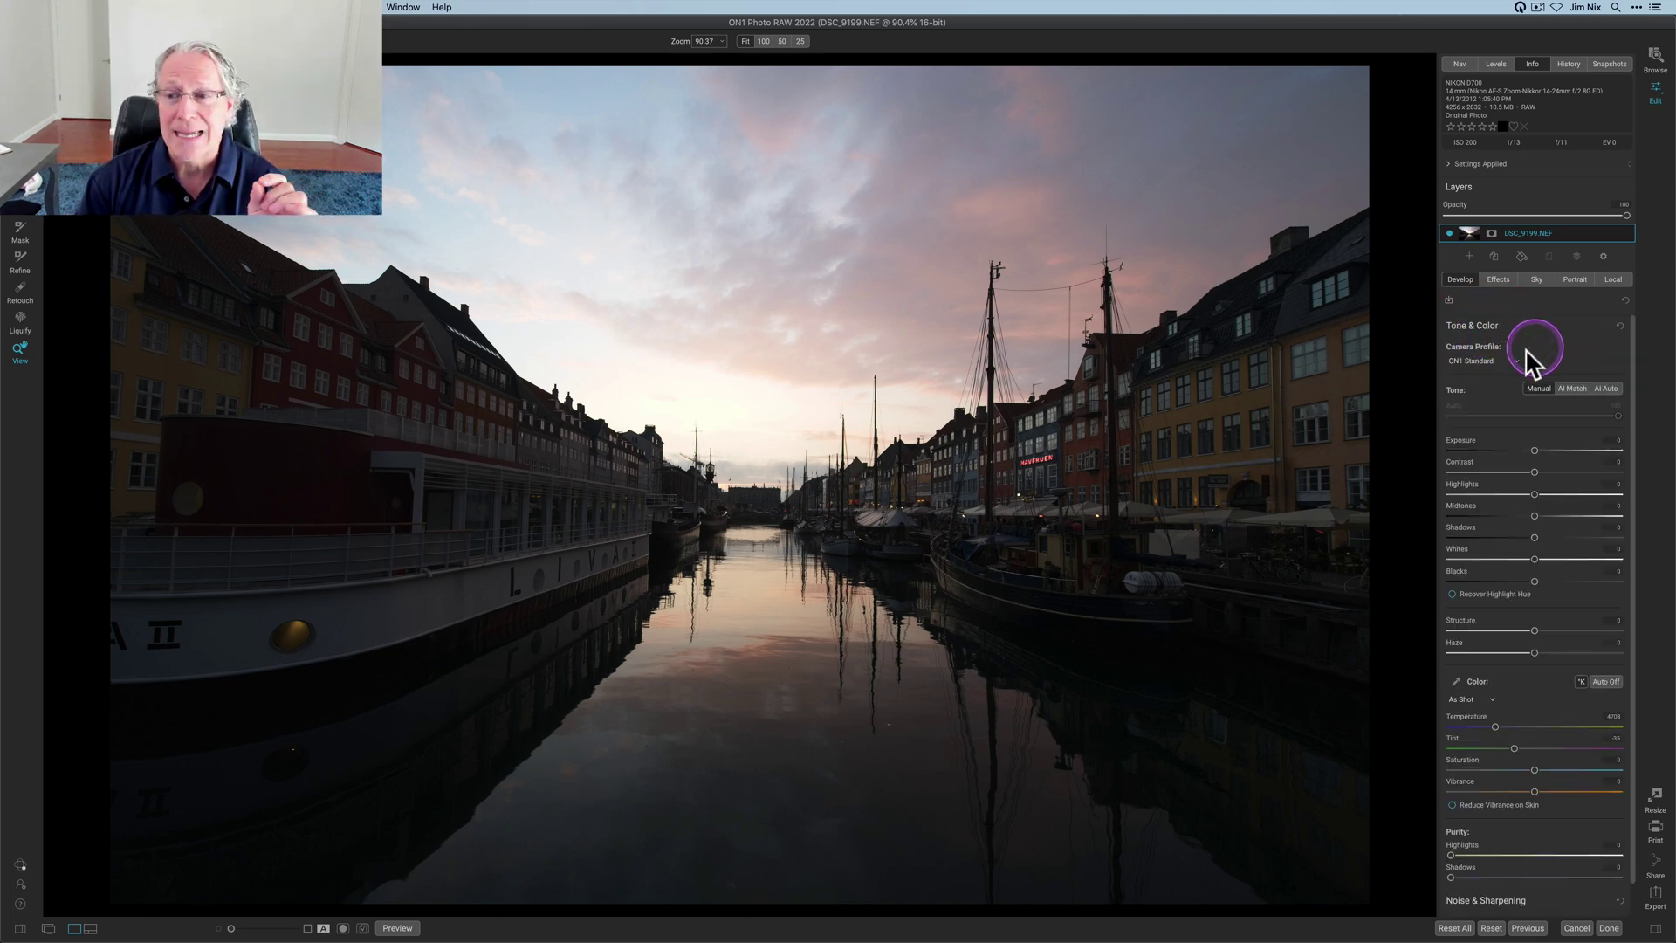
click(1591, 378)
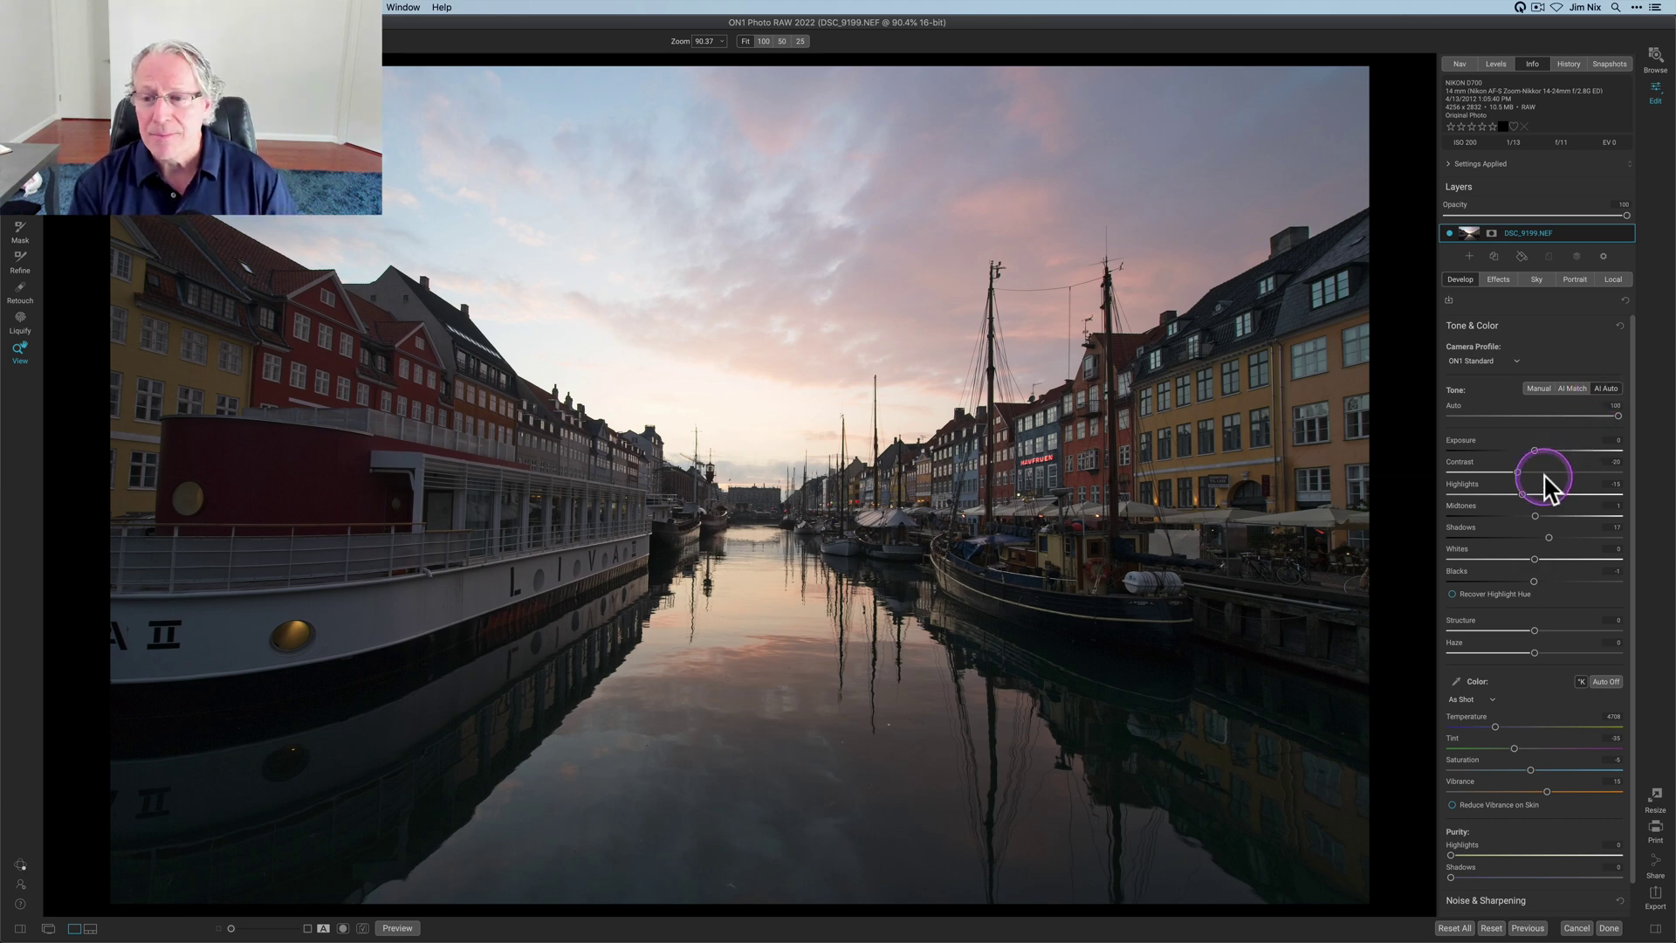
click(1520, 494)
drag(1523, 494, 1484, 494)
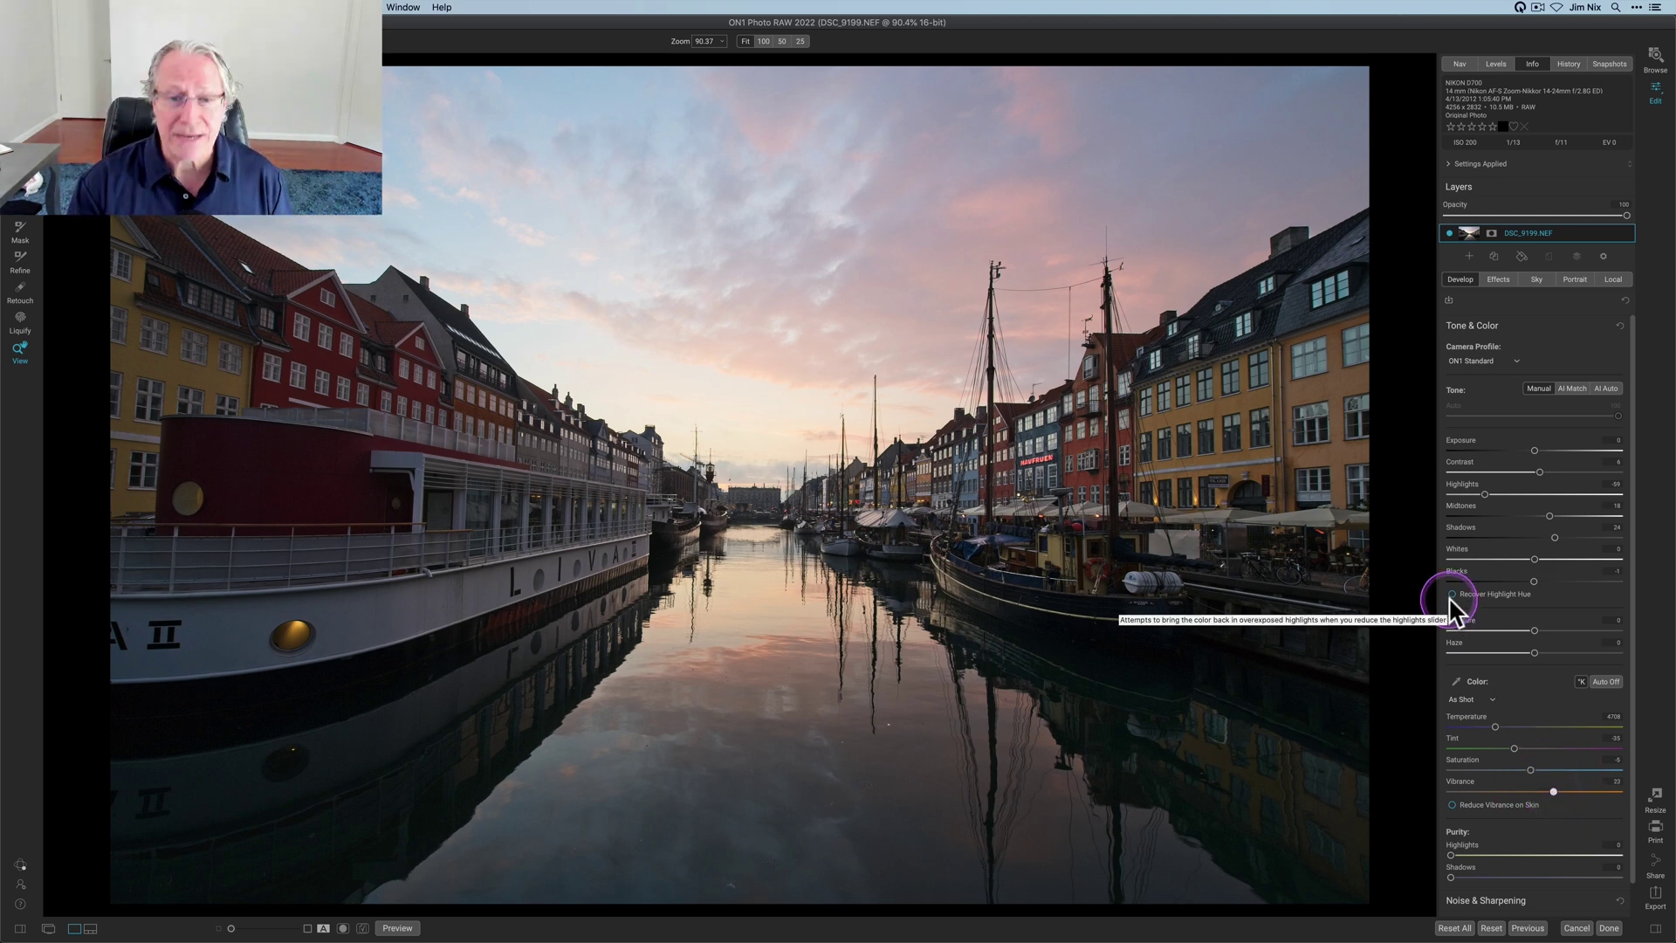
key(backslash)
key(backslash)
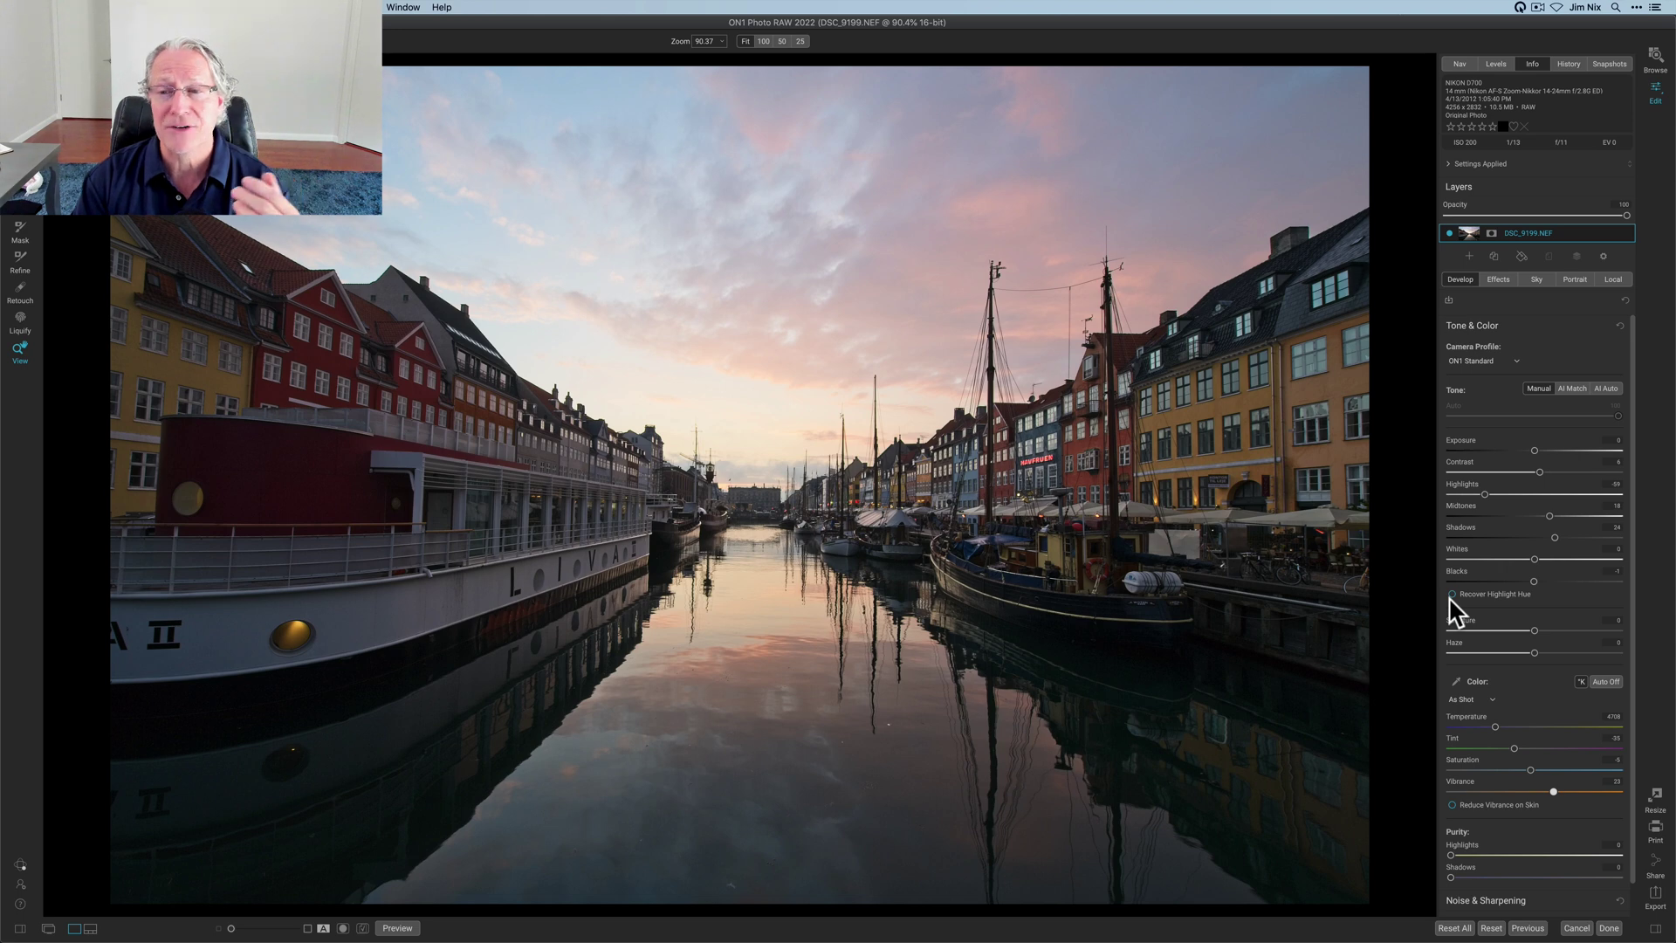
click(1466, 326)
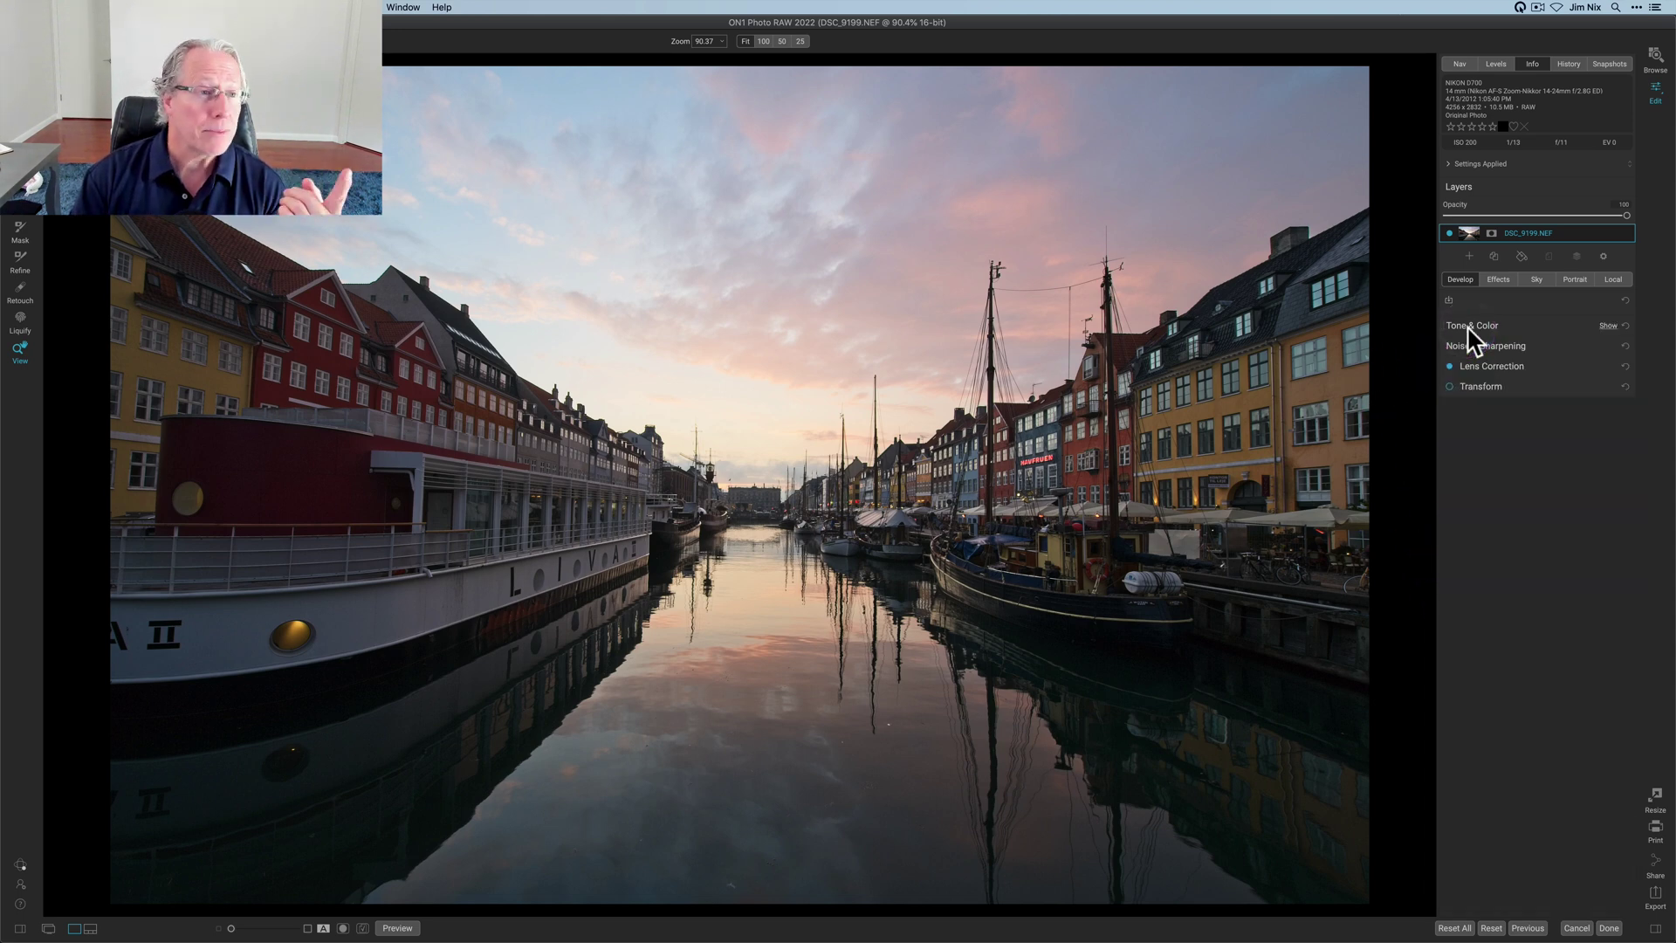
- Apply a Keystone Transform with both top corners pulled inward to straighten the canal buildings
click(1450, 386)
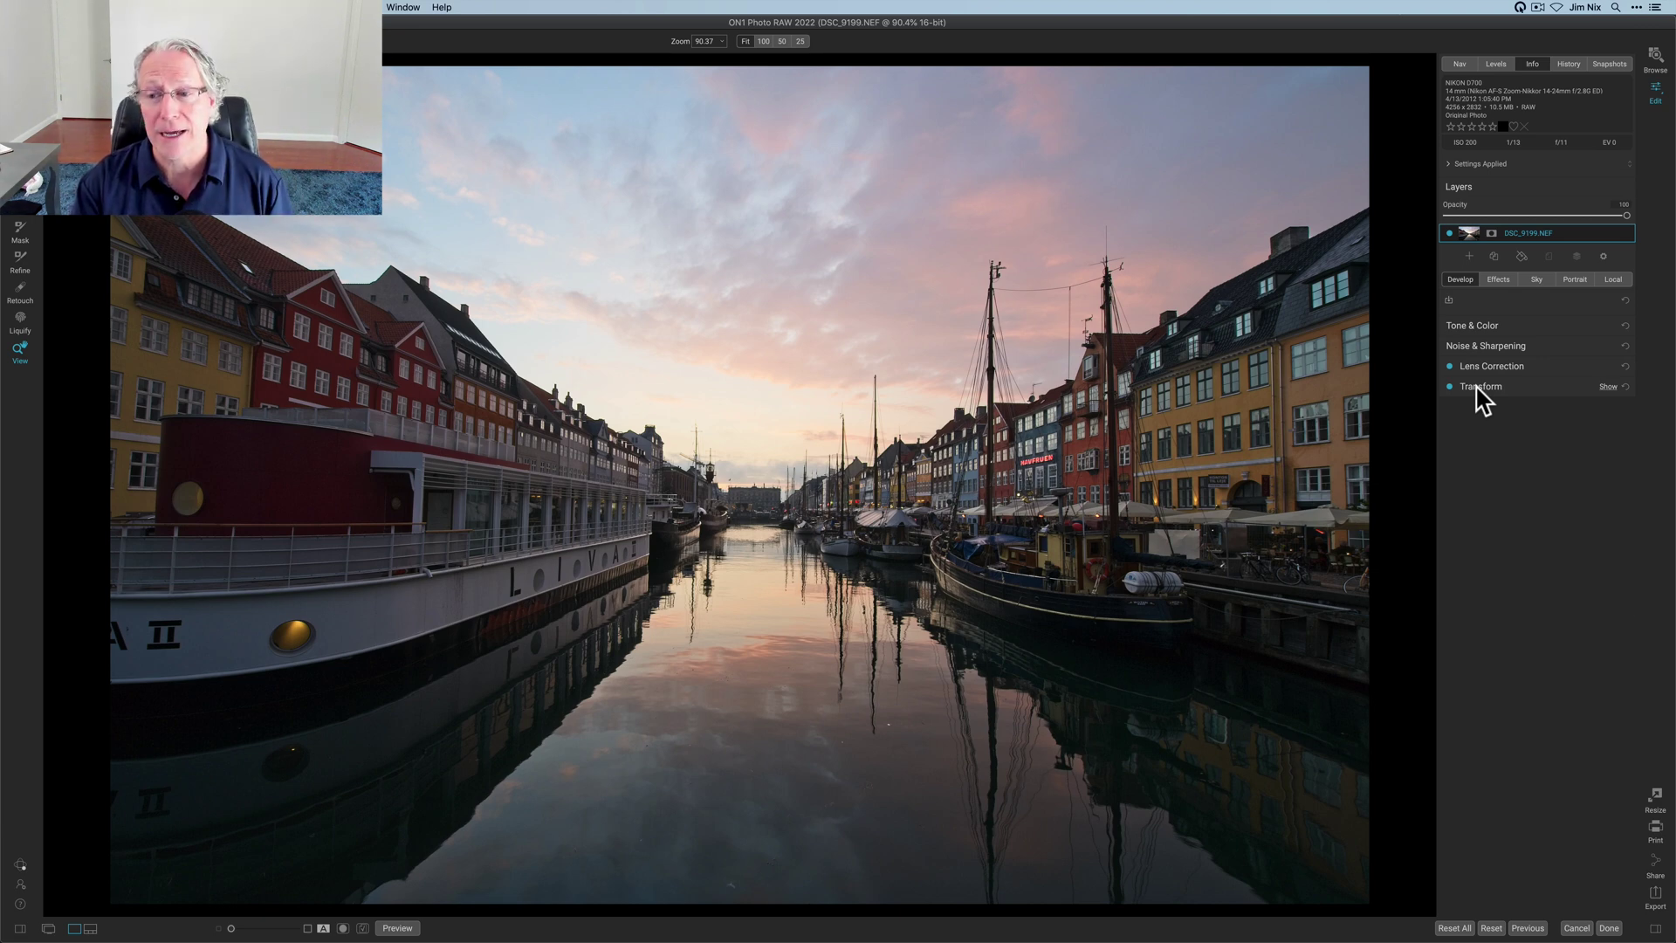
click(1481, 393)
click(1506, 416)
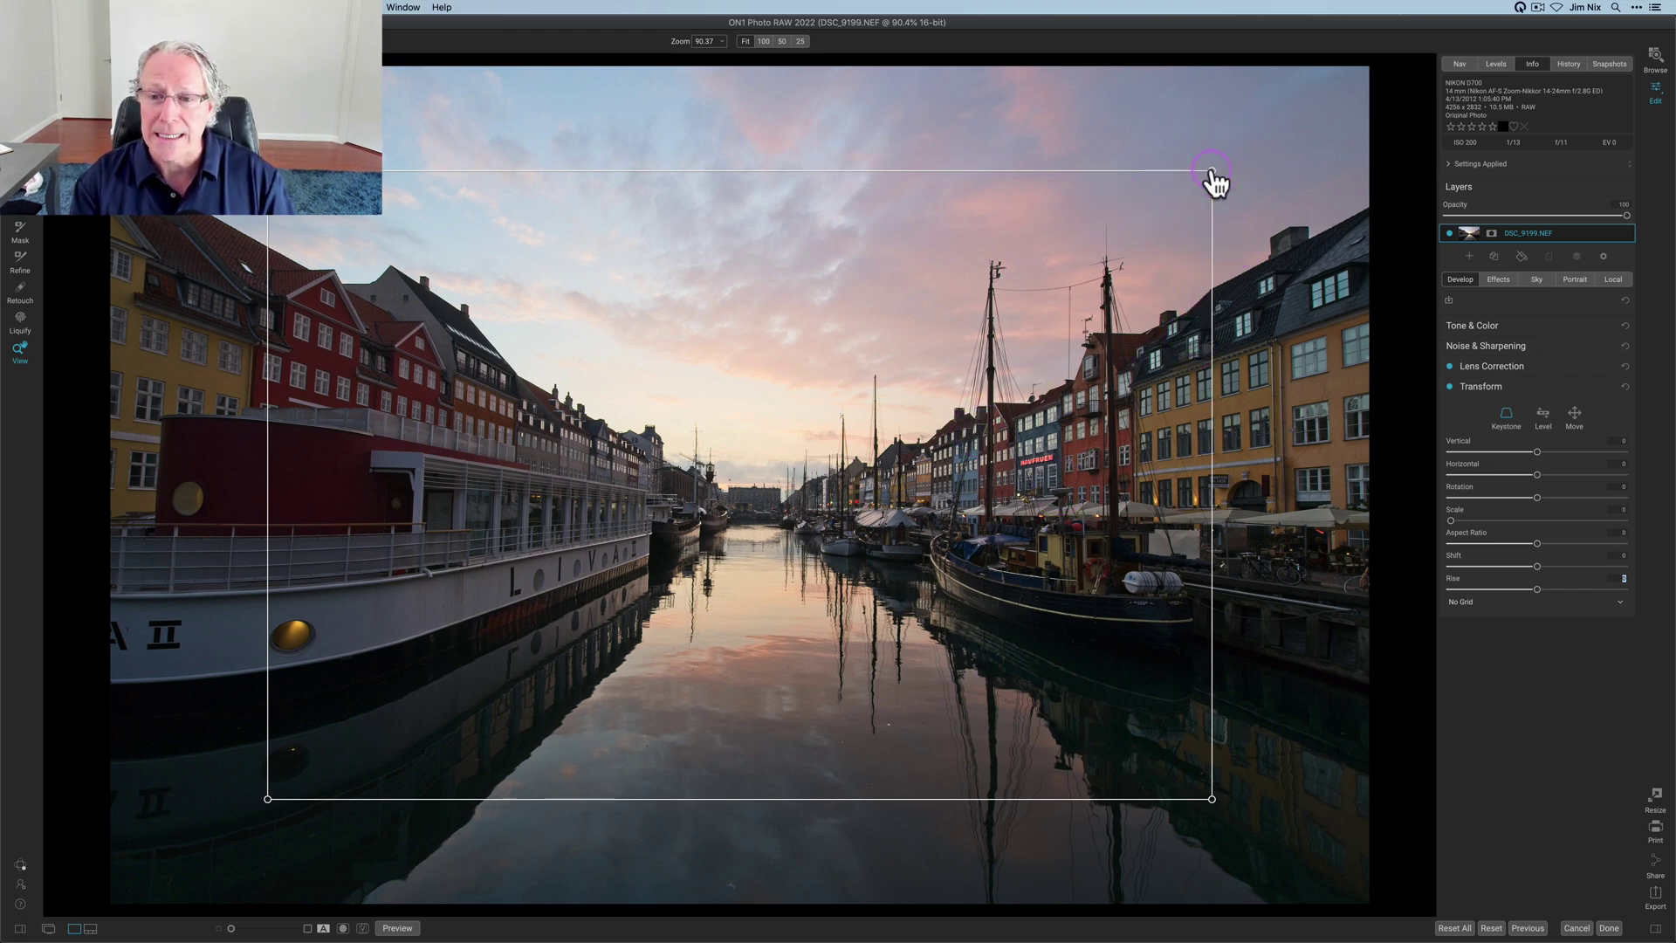
drag(1211, 171, 1195, 170)
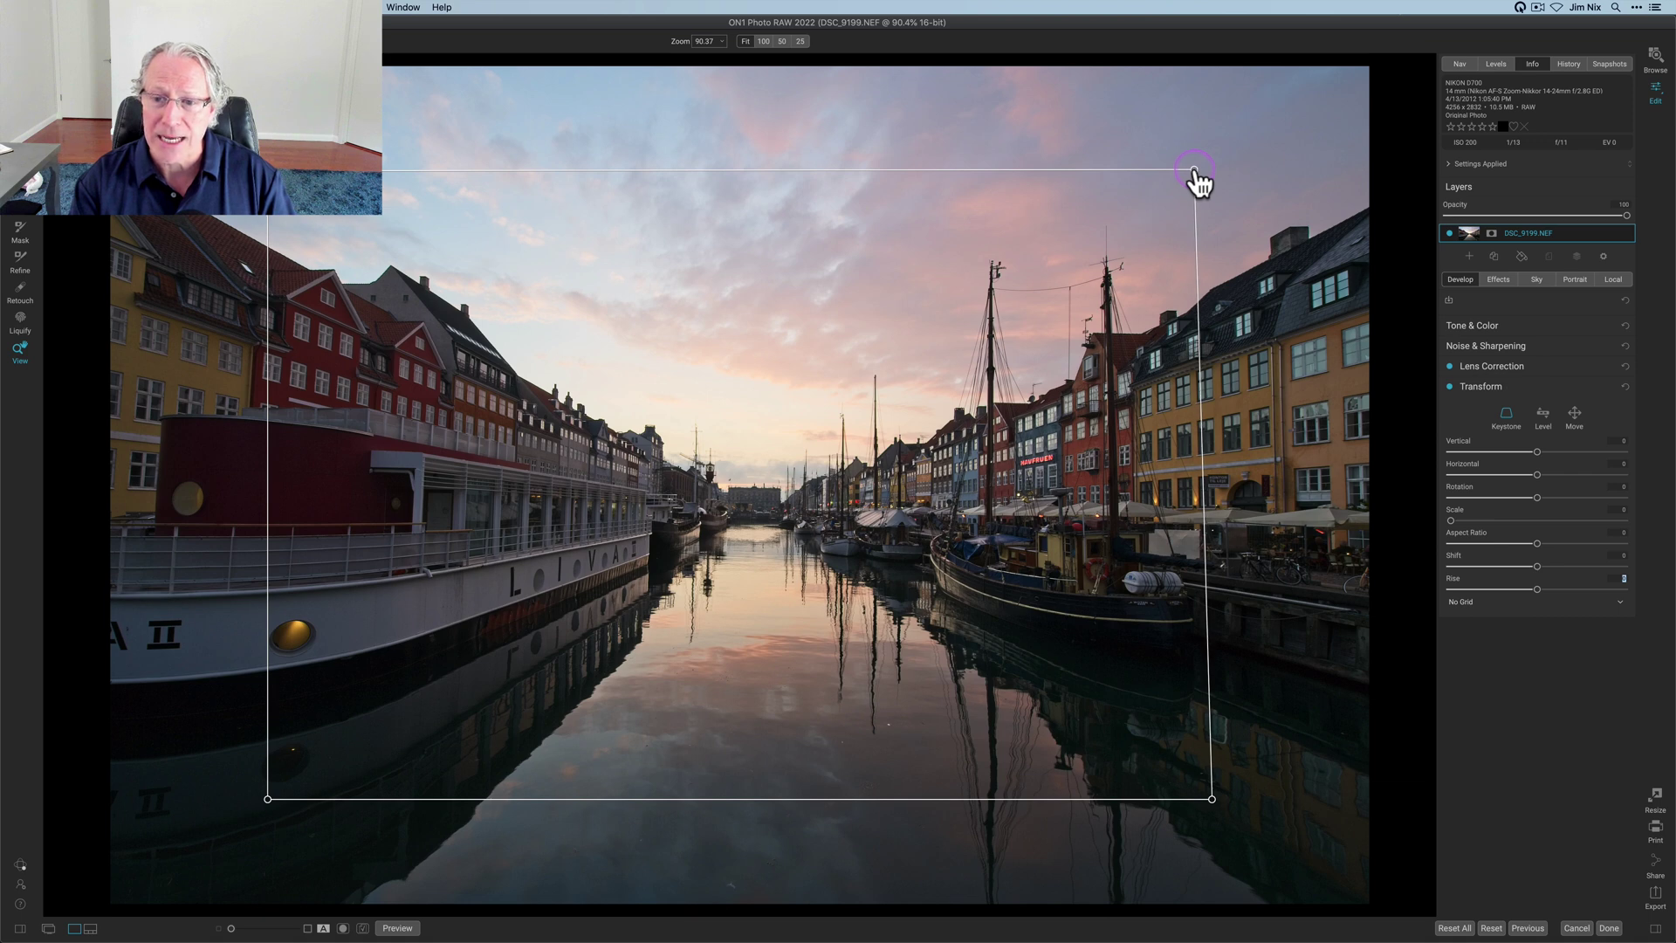
click(1187, 530)
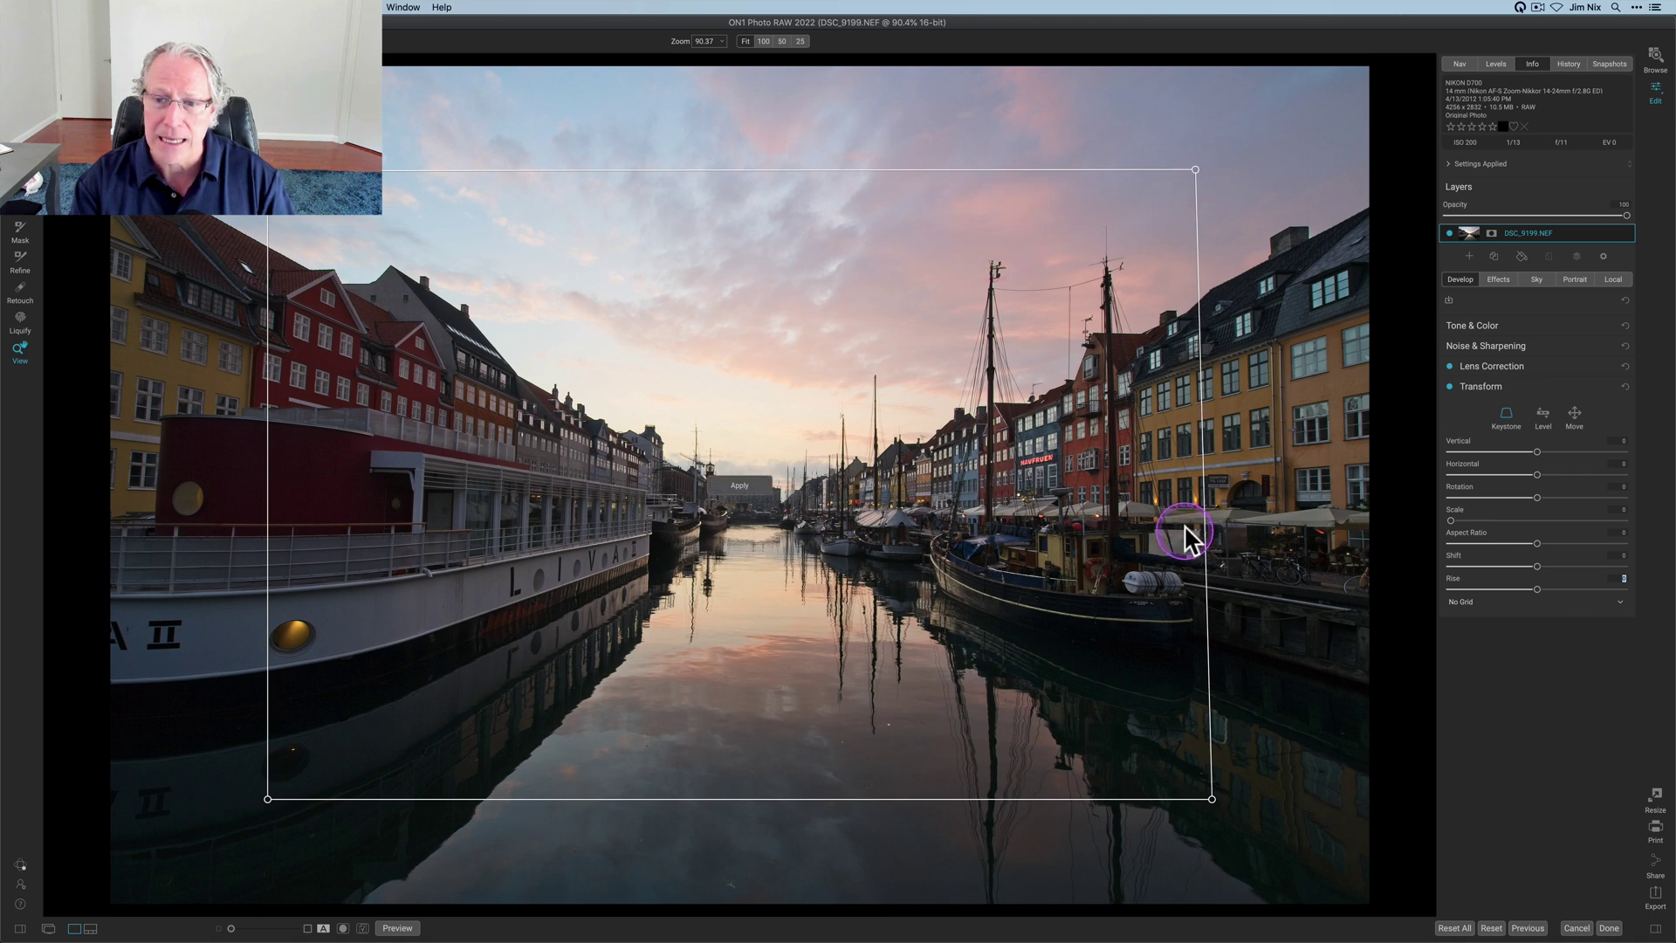
click(279, 234)
drag(267, 171, 302, 177)
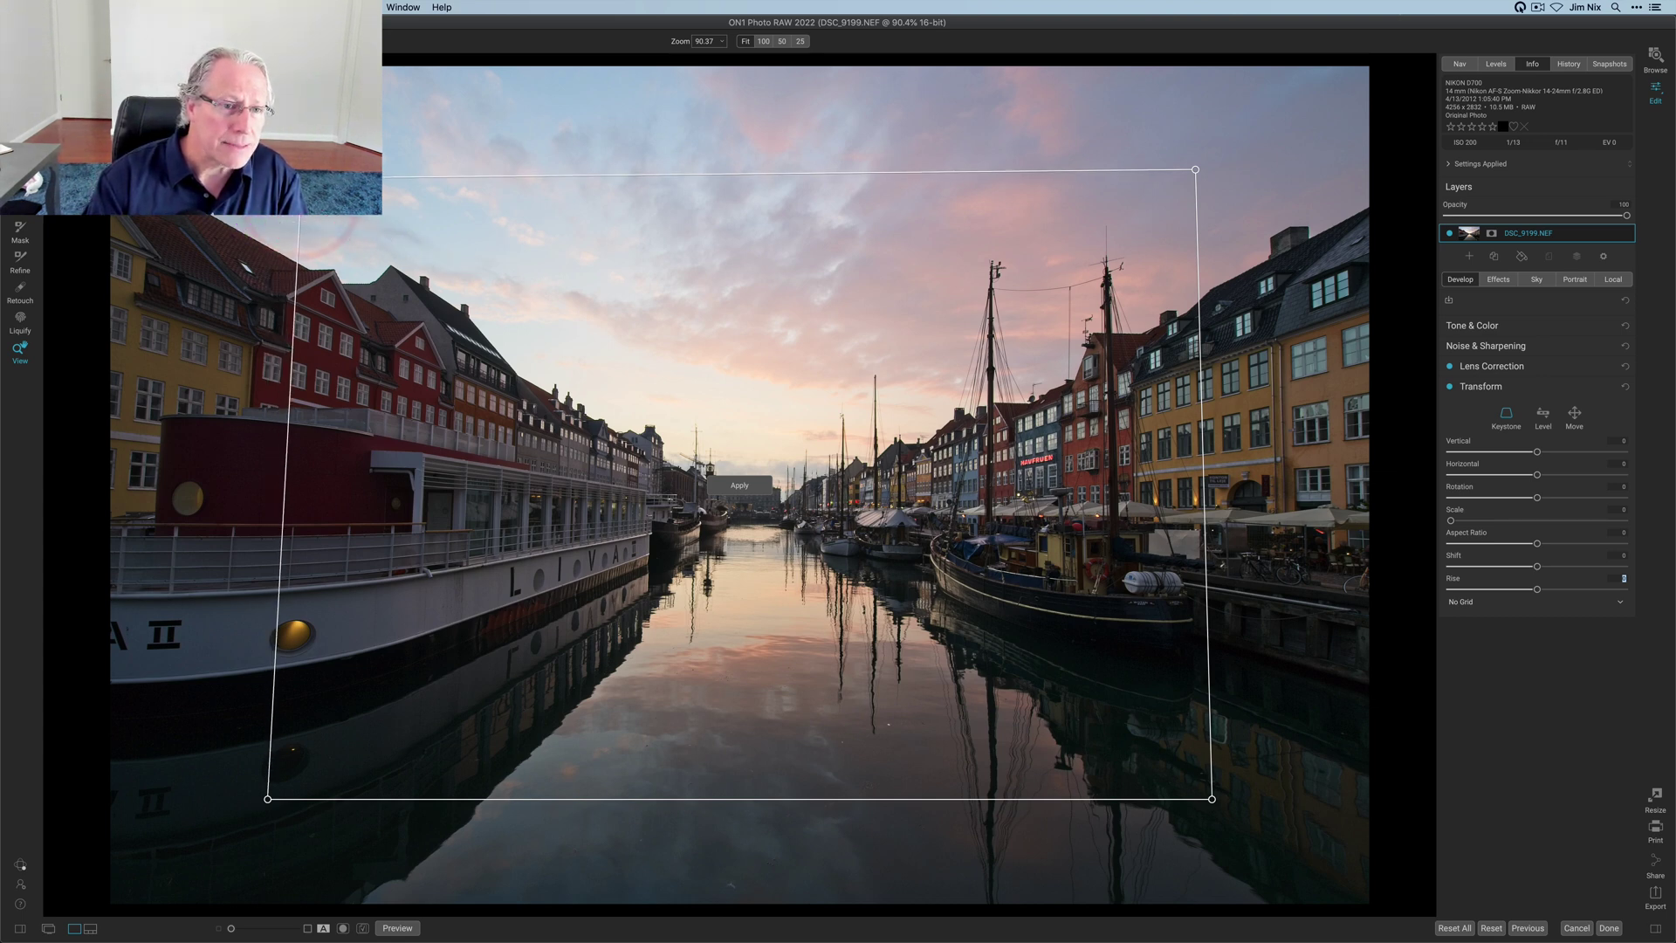
drag(264, 356, 290, 394)
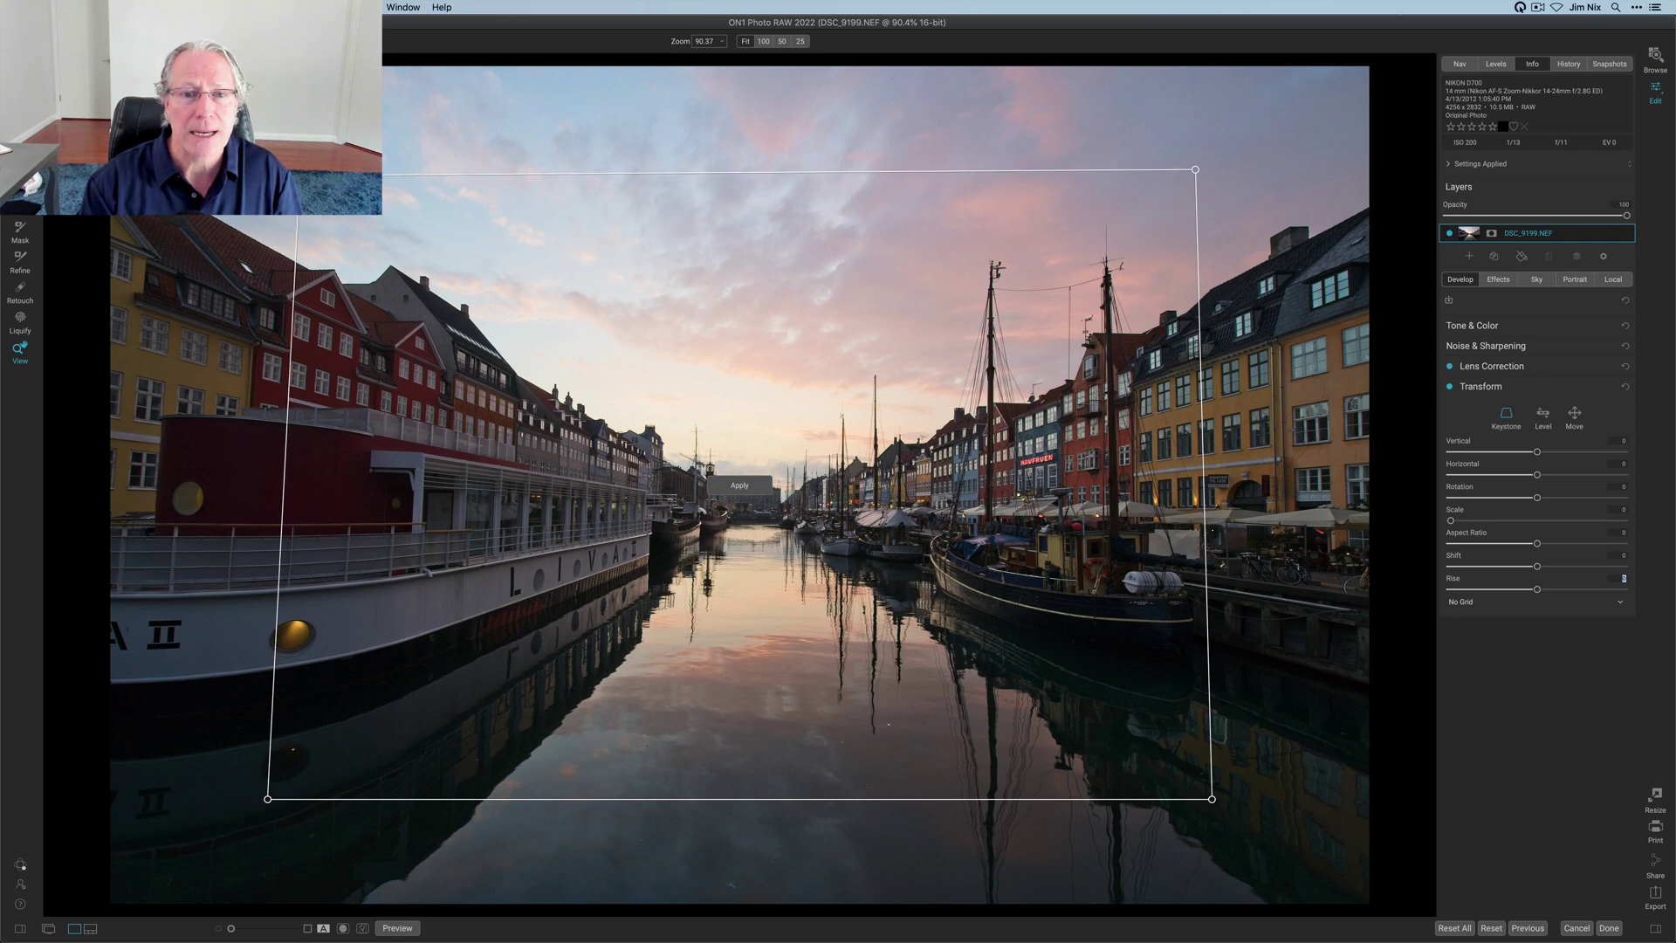
click(741, 487)
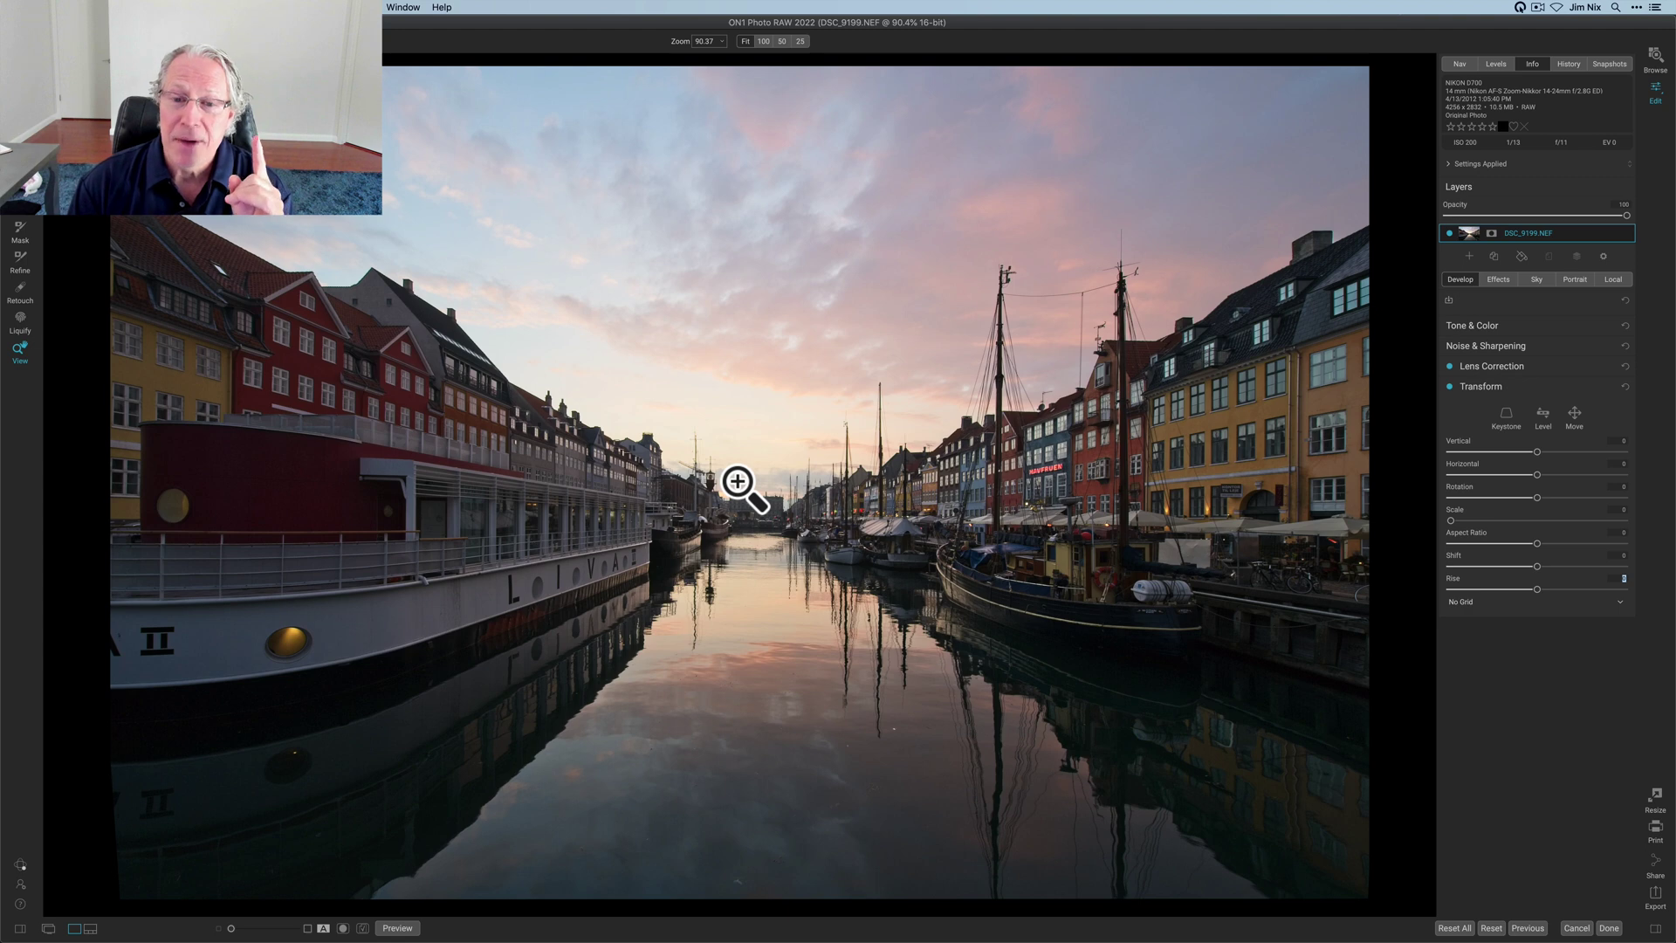
- Toggle the preview to compare the keystone correction with the original, then collapse Transform
key(super+p)
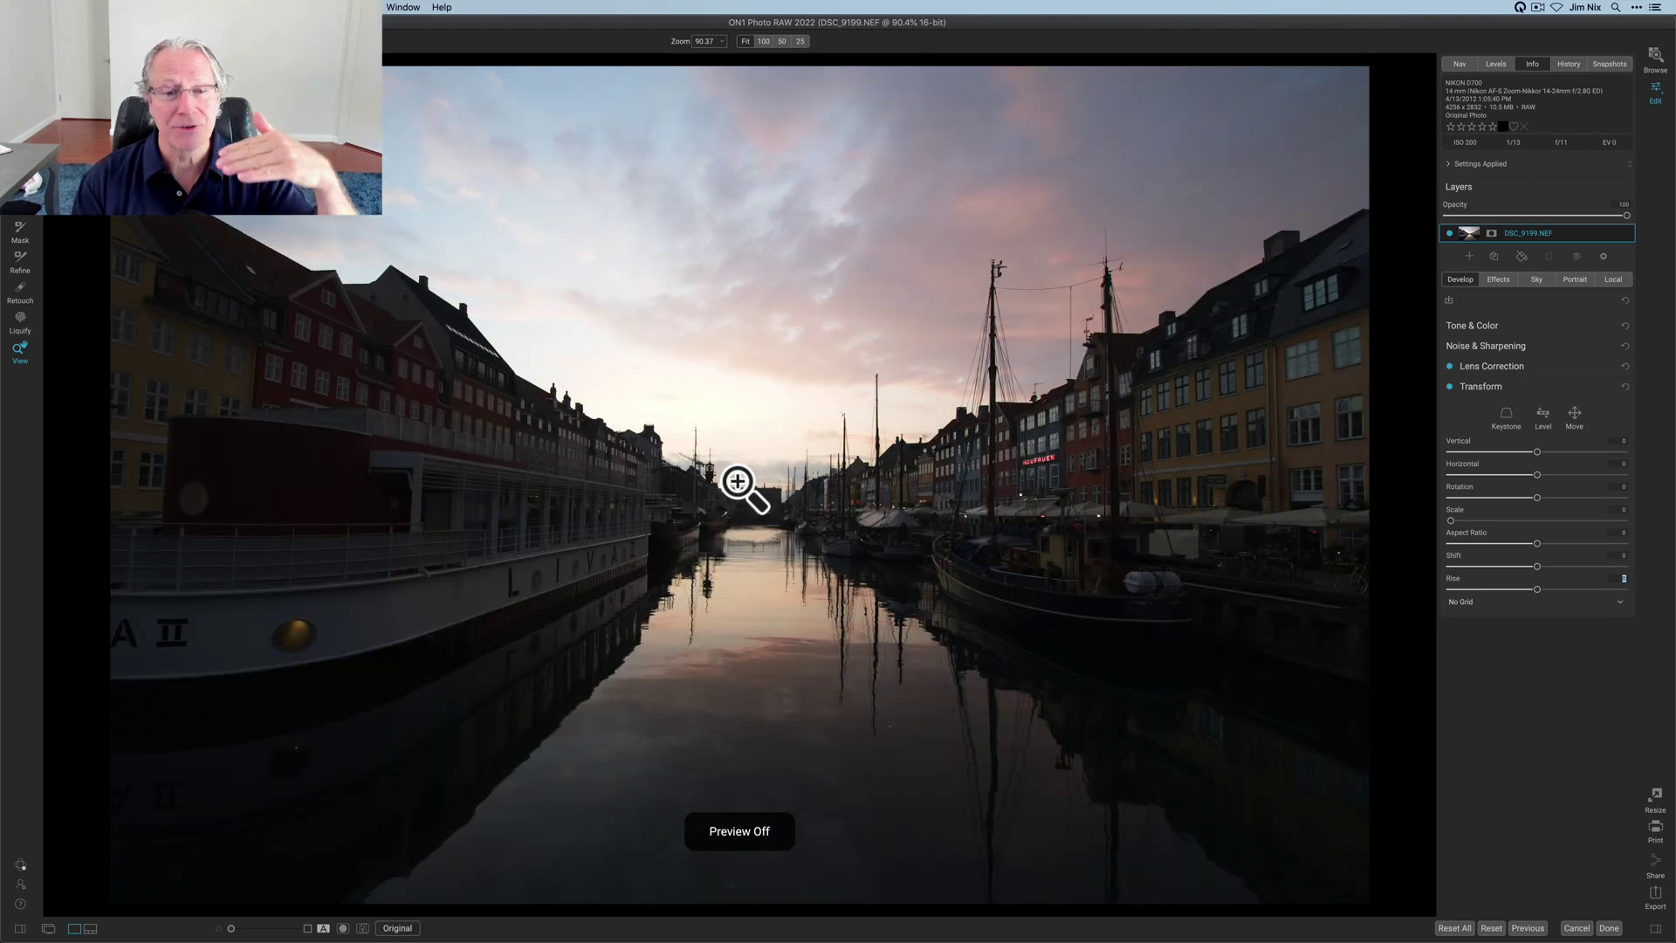
key(super+p)
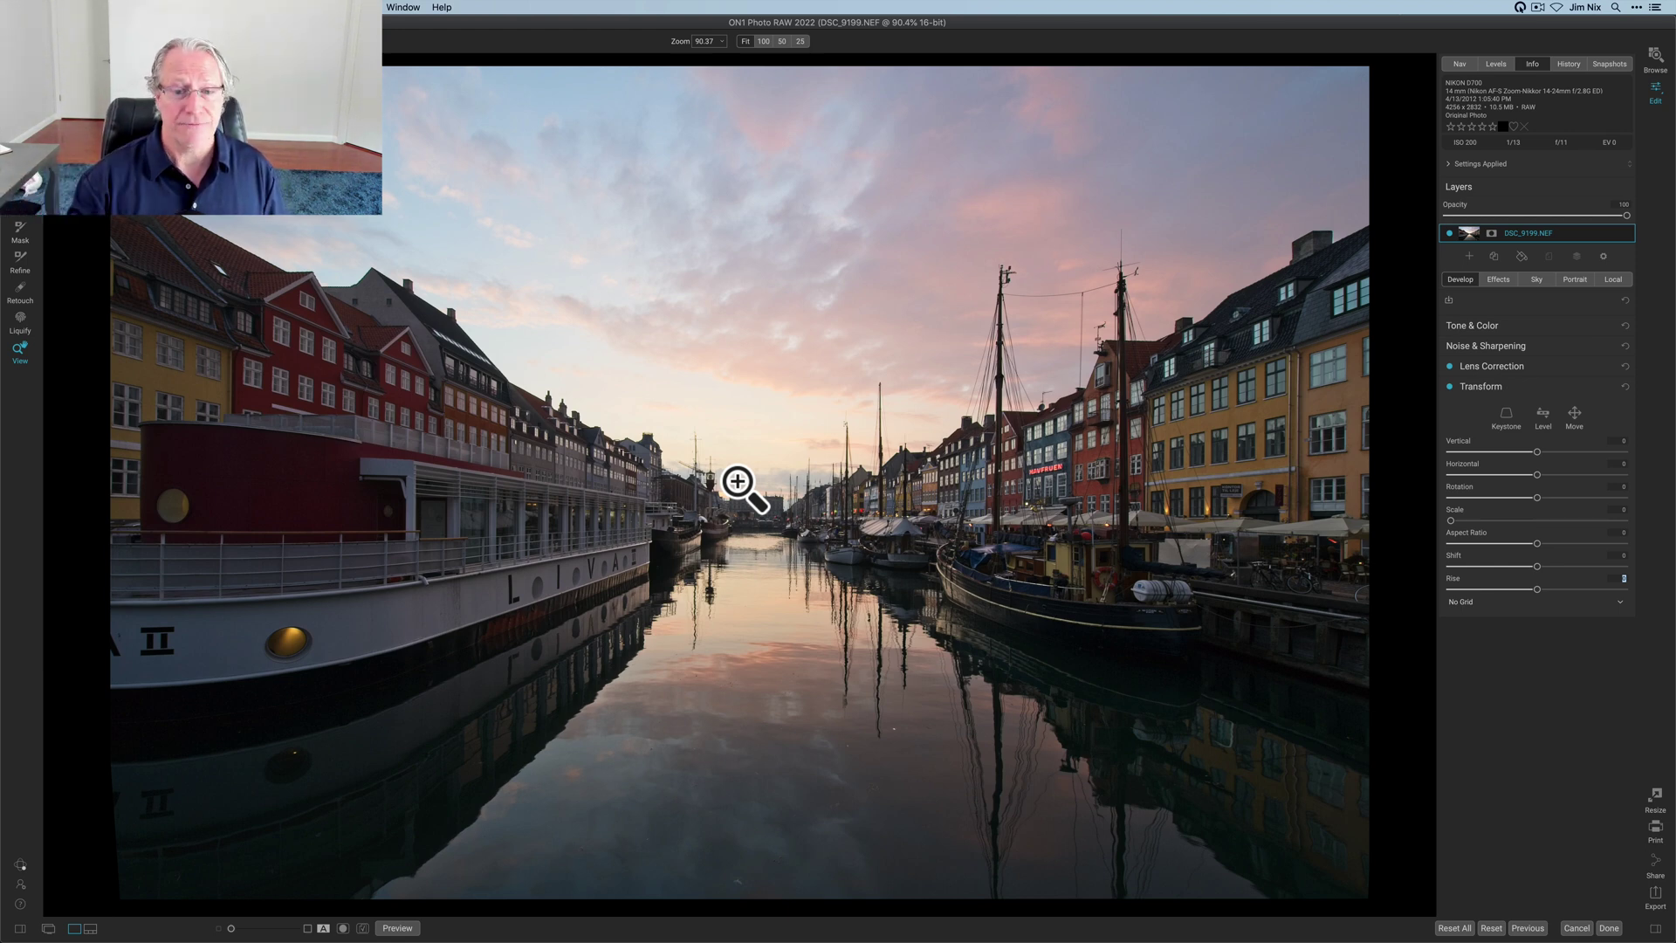
key(super+p)
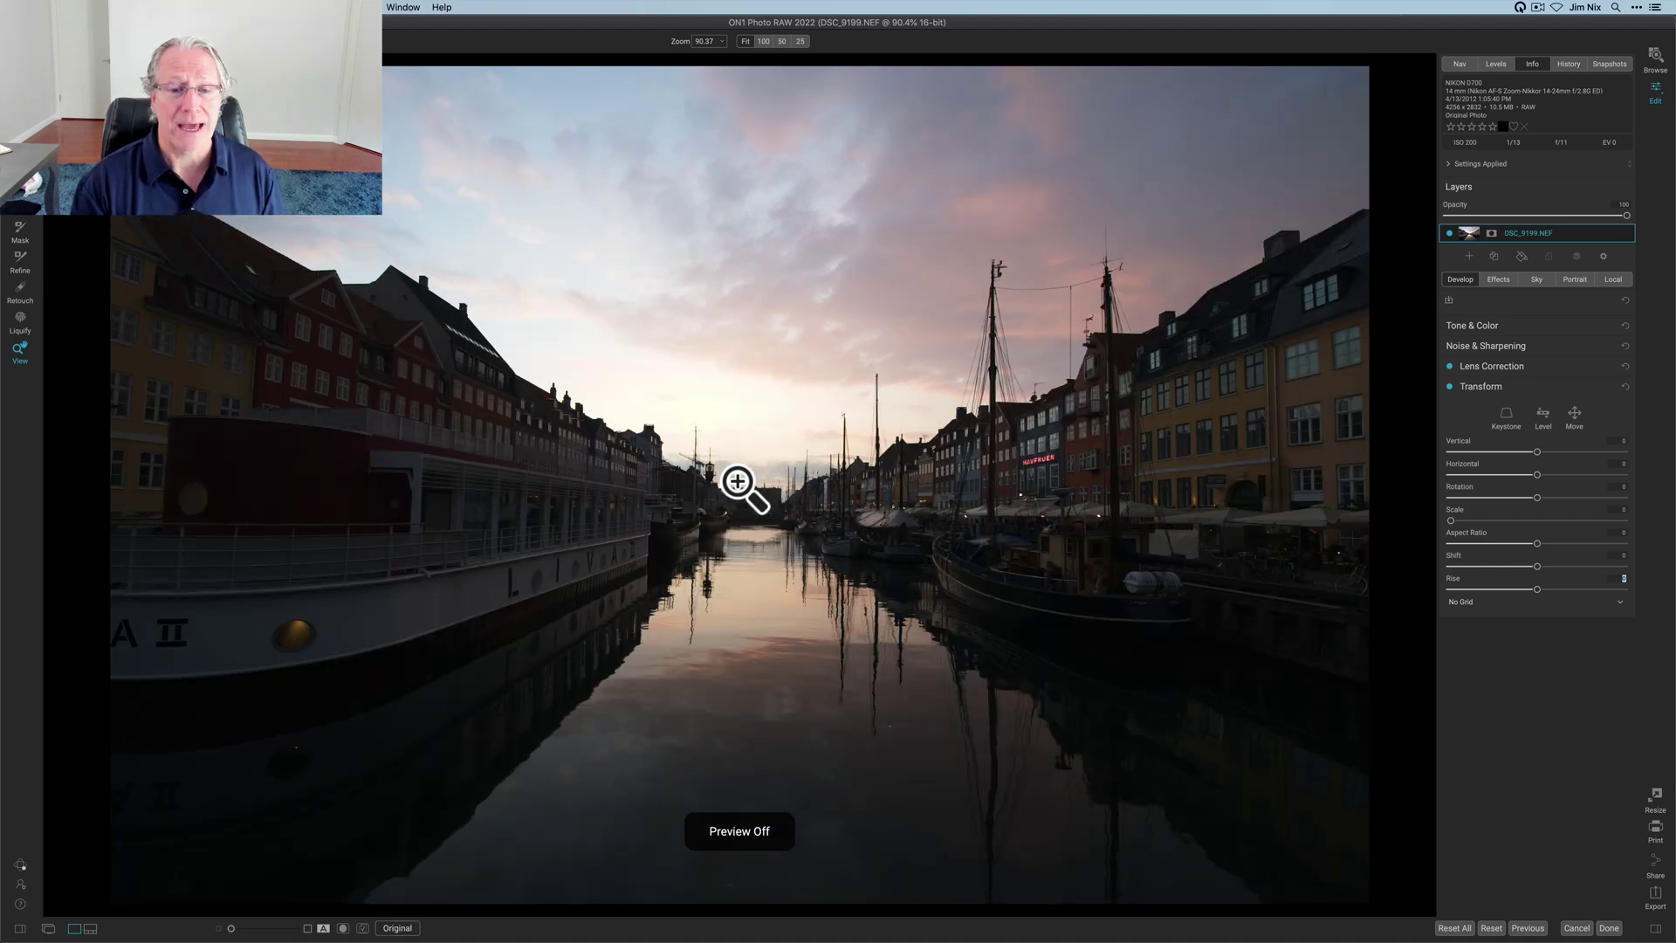
key(super+p)
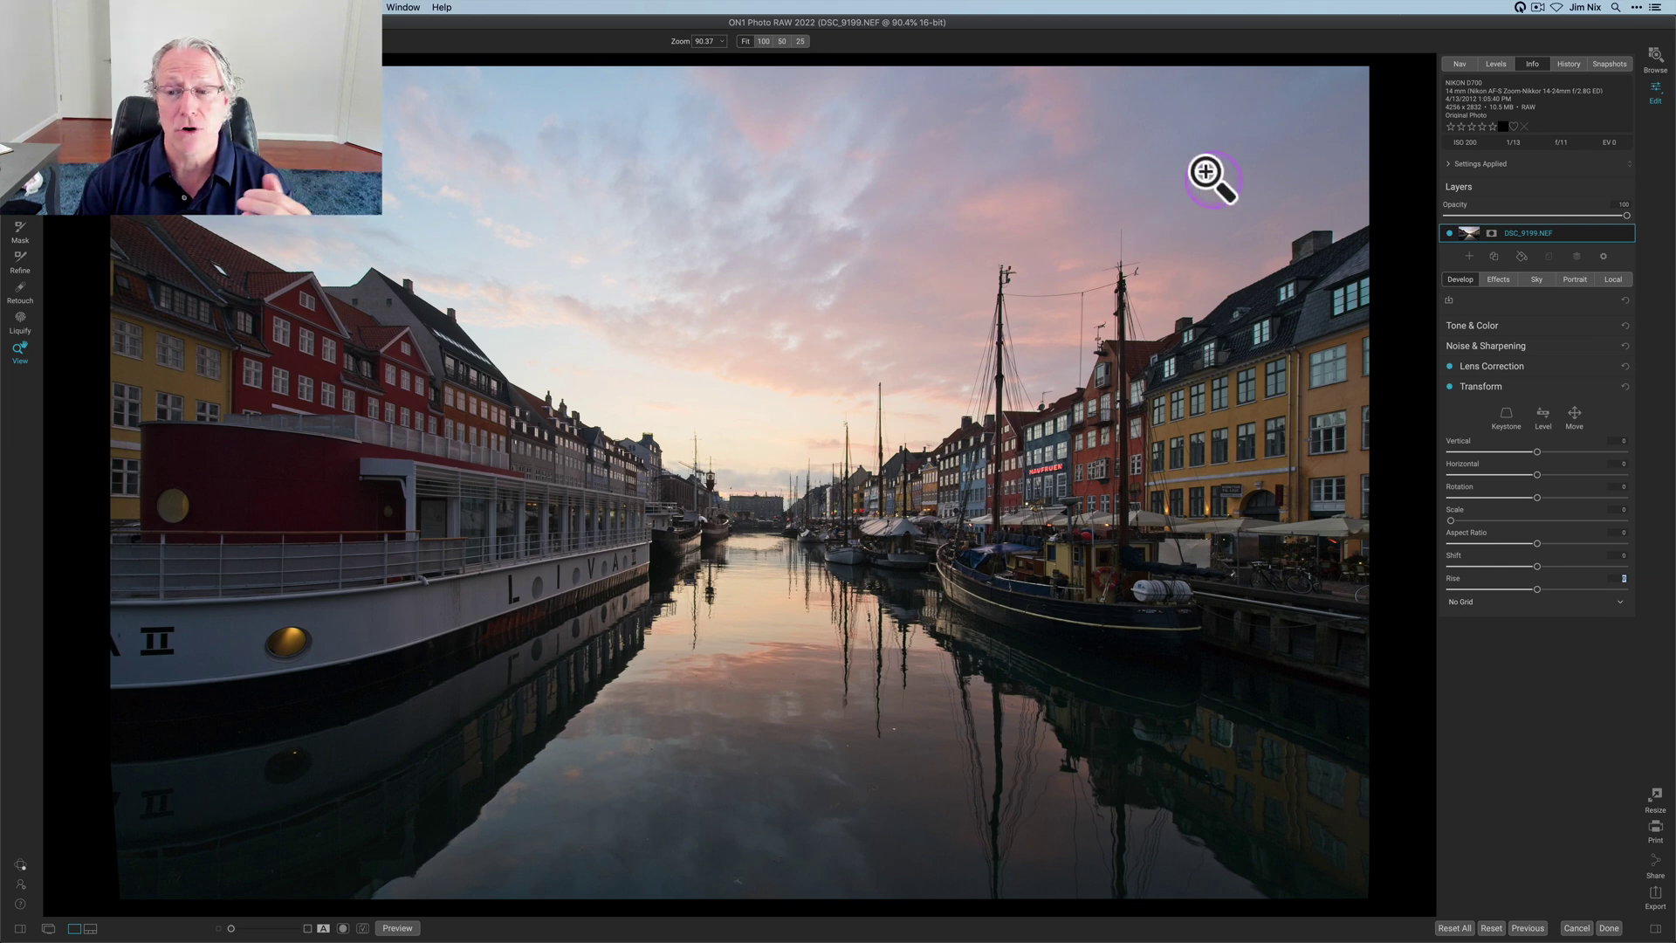
click(1484, 389)
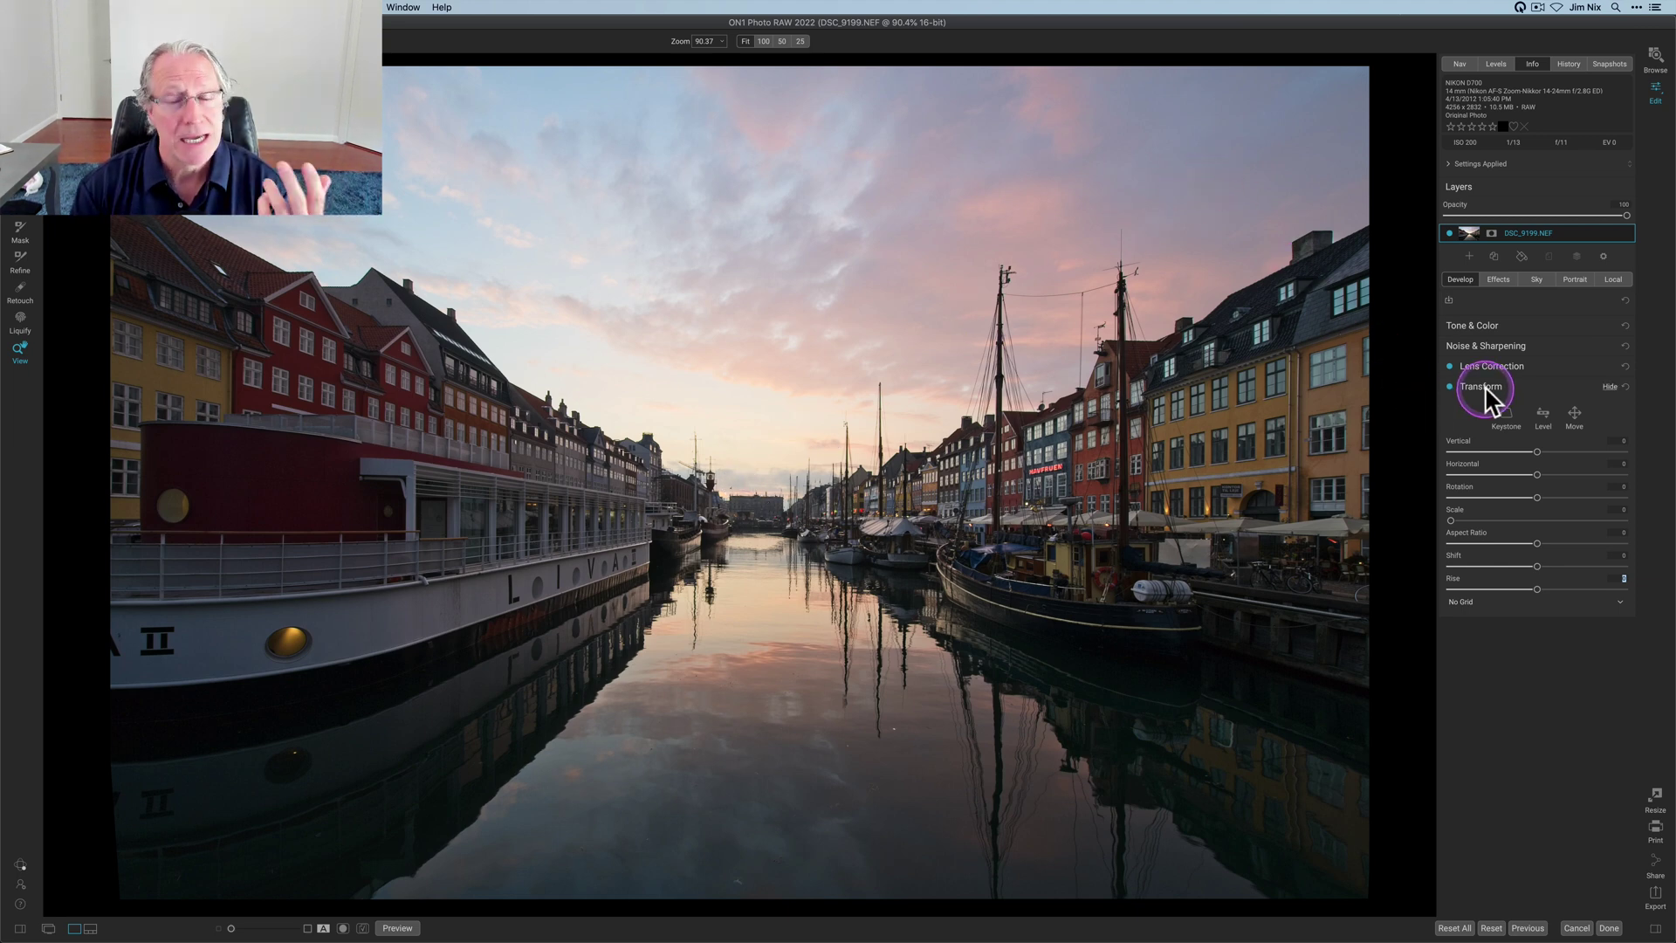
click(1485, 390)
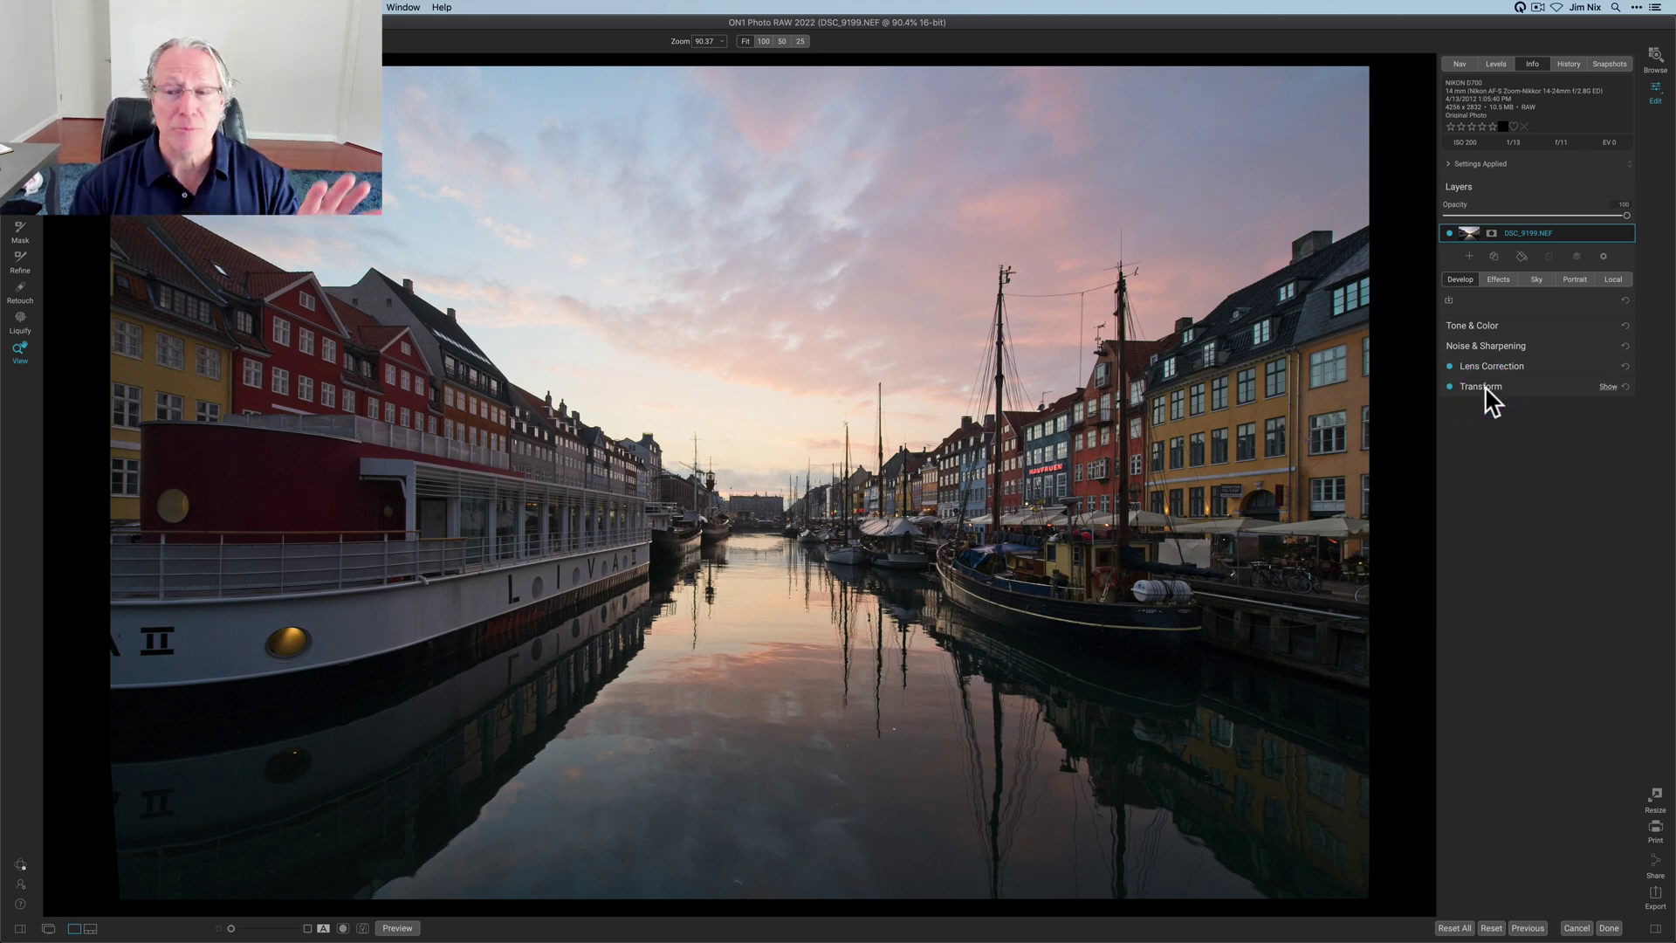
click(1459, 281)
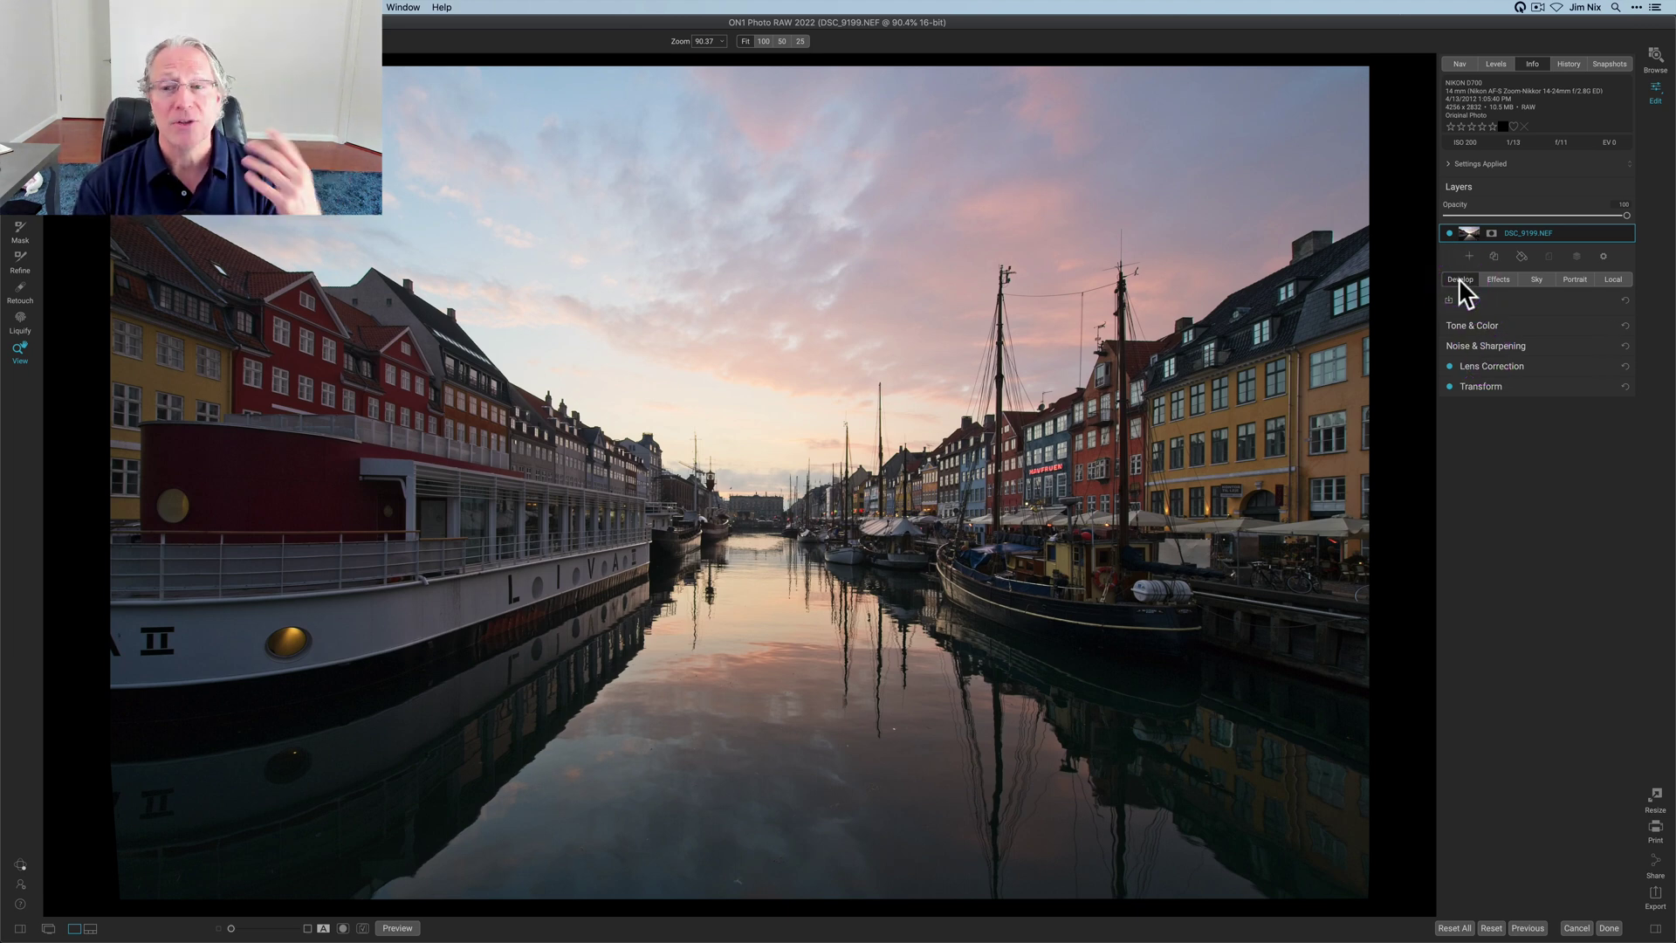
- Run NoNoise AI, check it against the original at 267% zoom, and apply it
click(1477, 342)
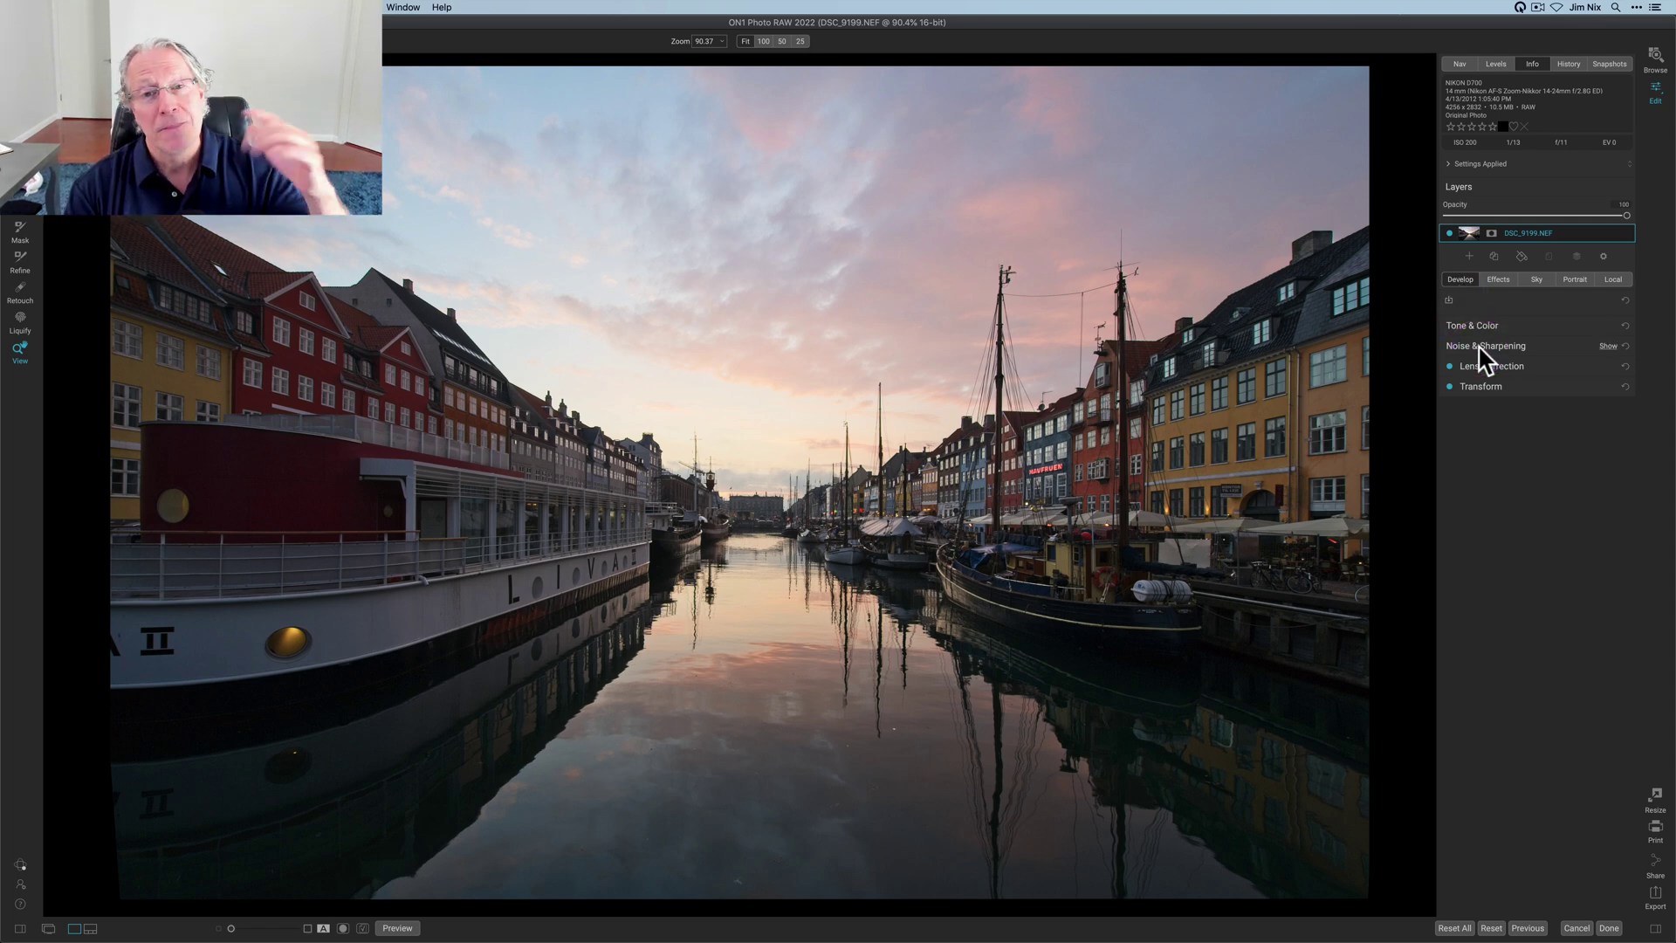
click(1478, 344)
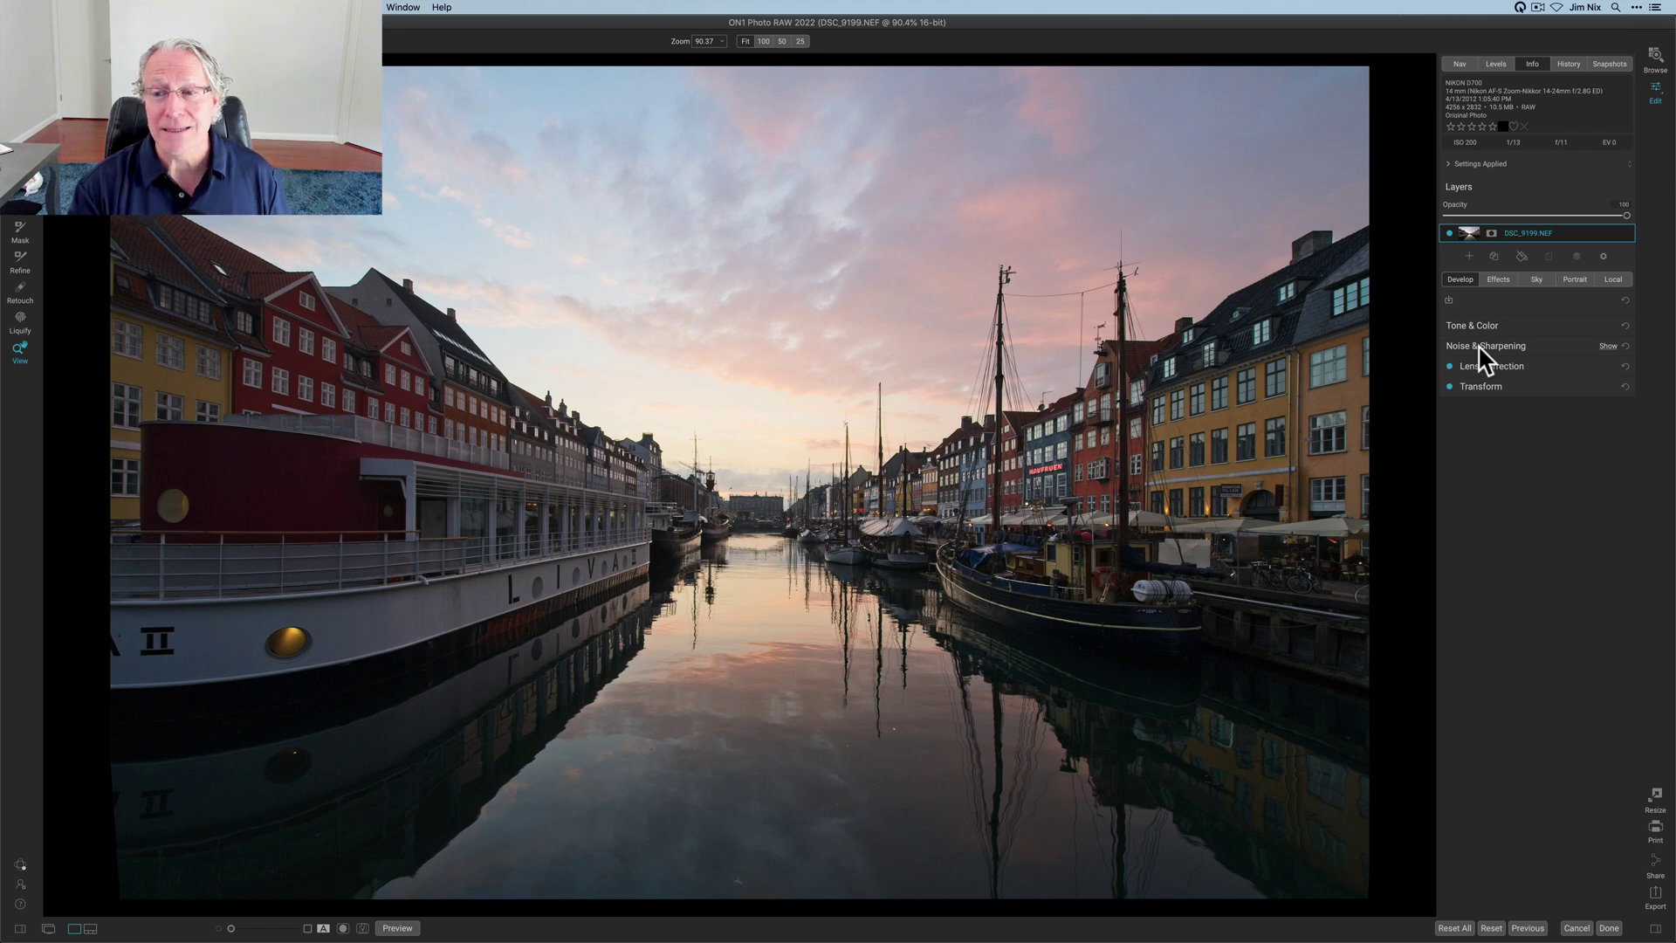
click(1543, 365)
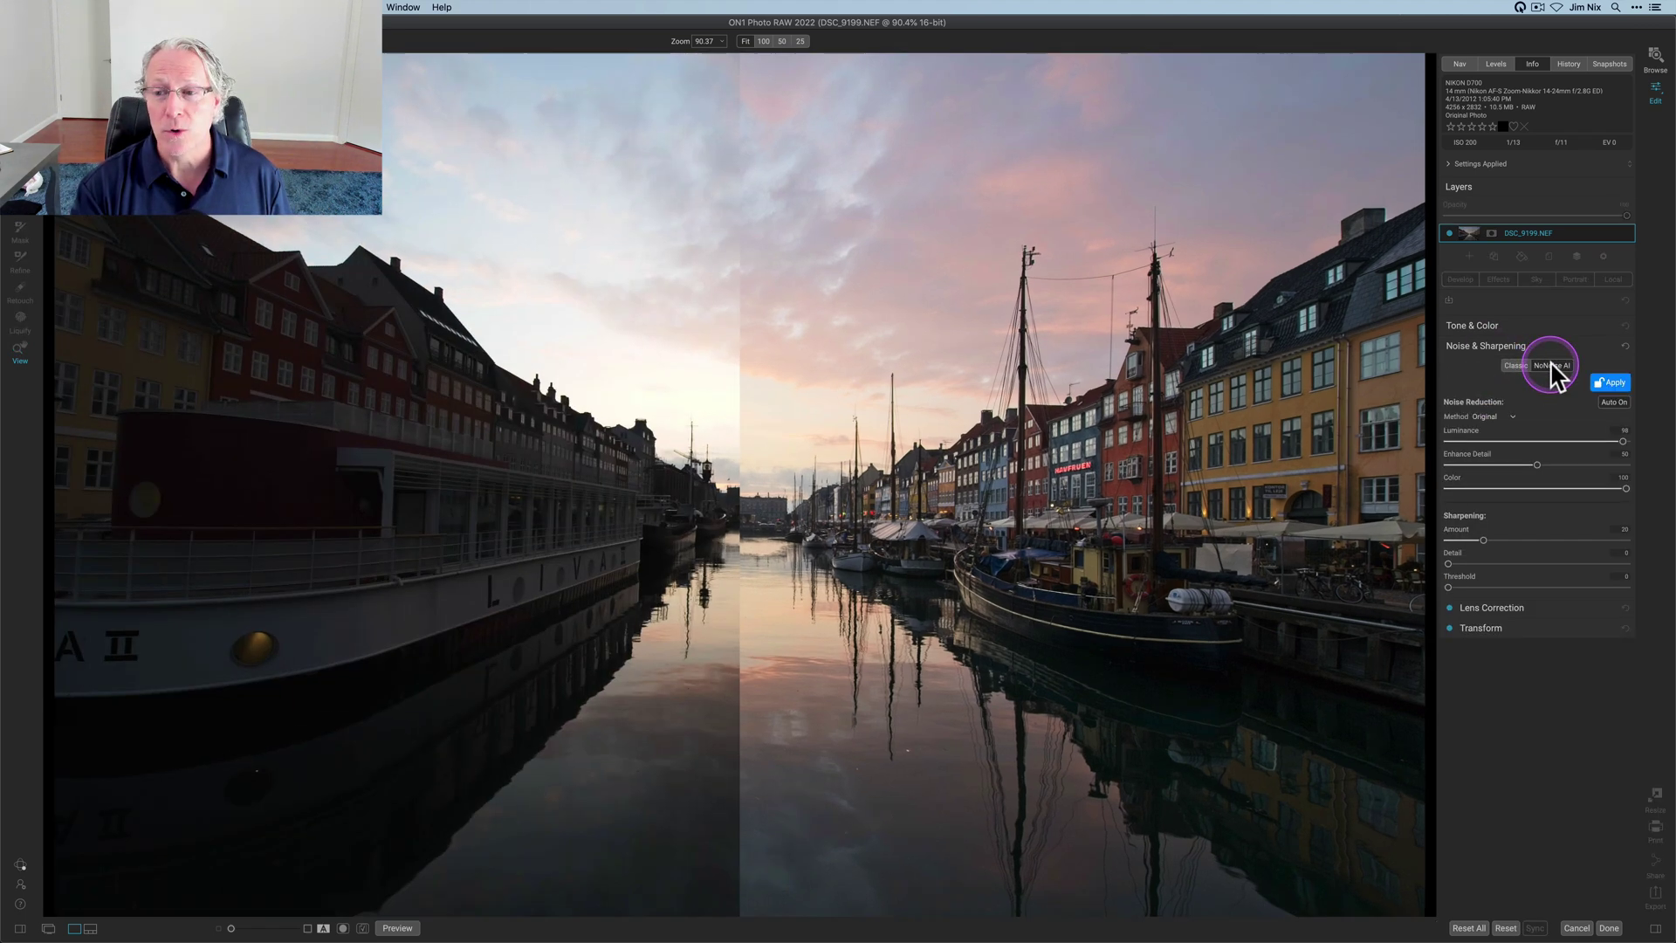
click(1552, 366)
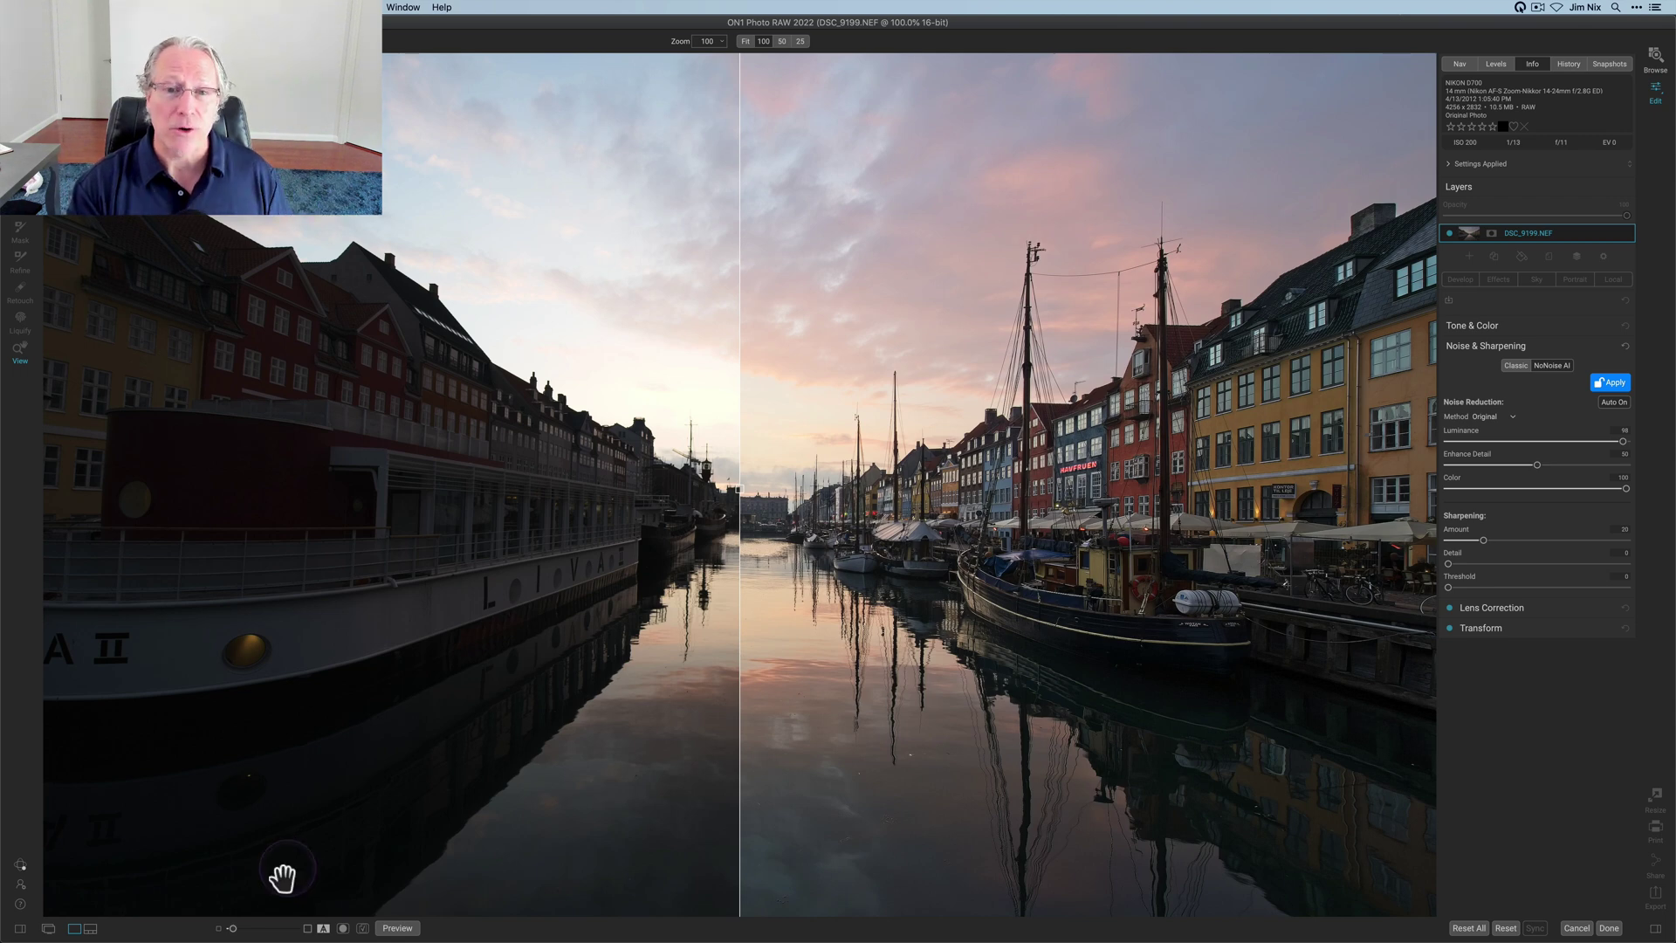
click(268, 928)
drag(740, 436, 679, 487)
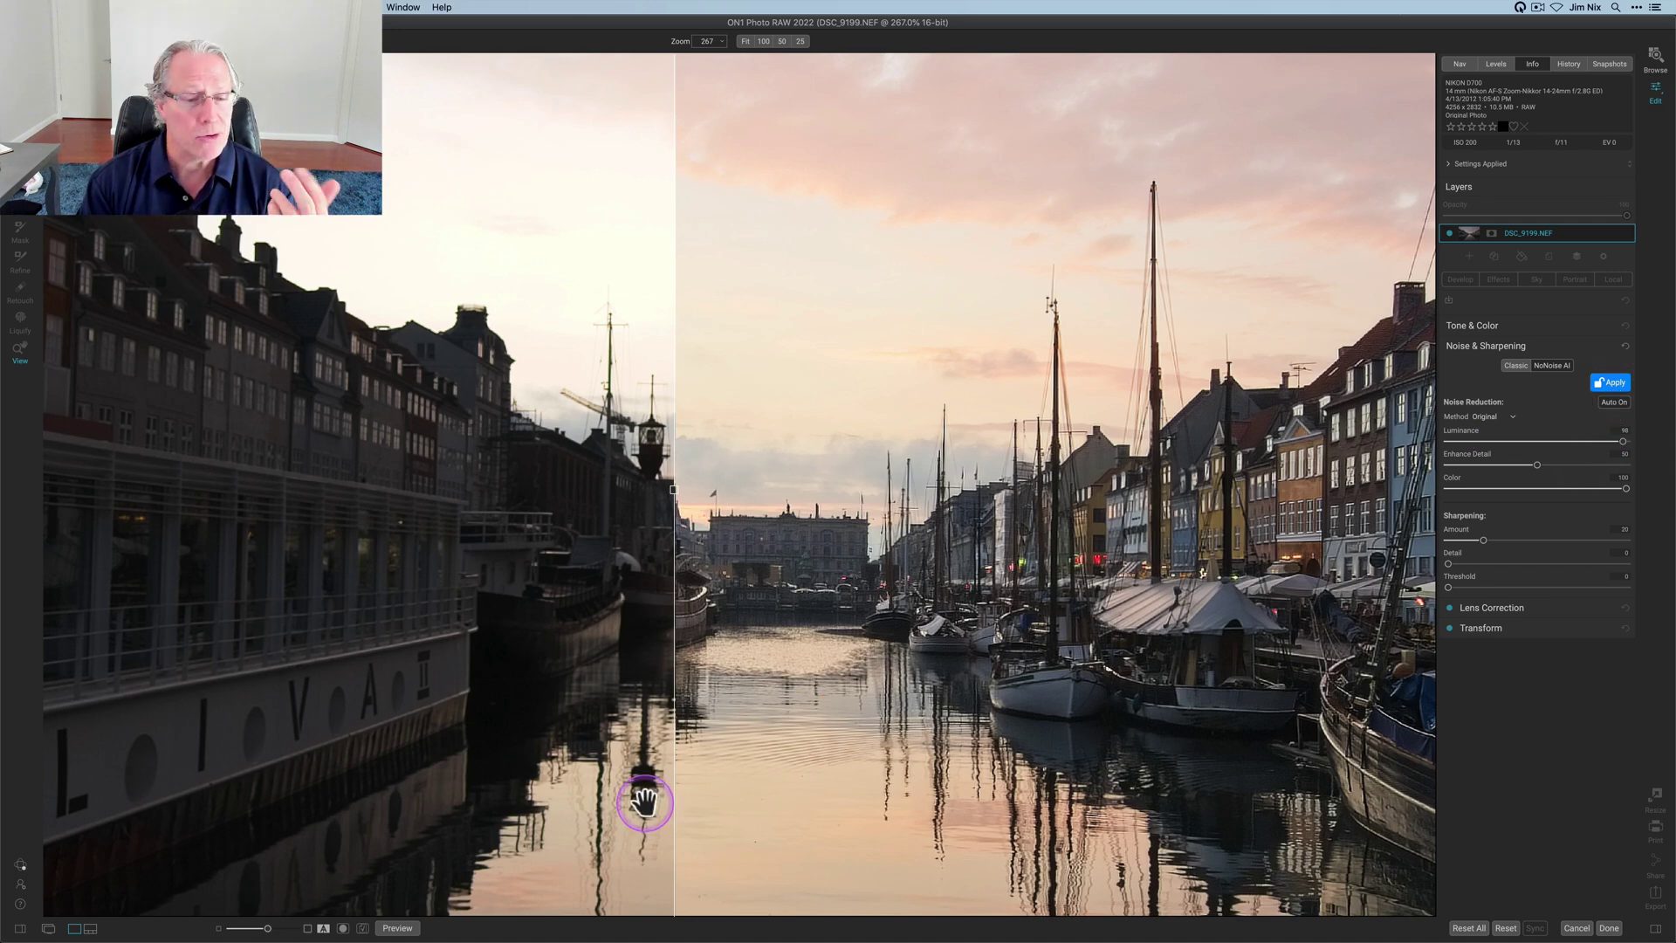
click(745, 41)
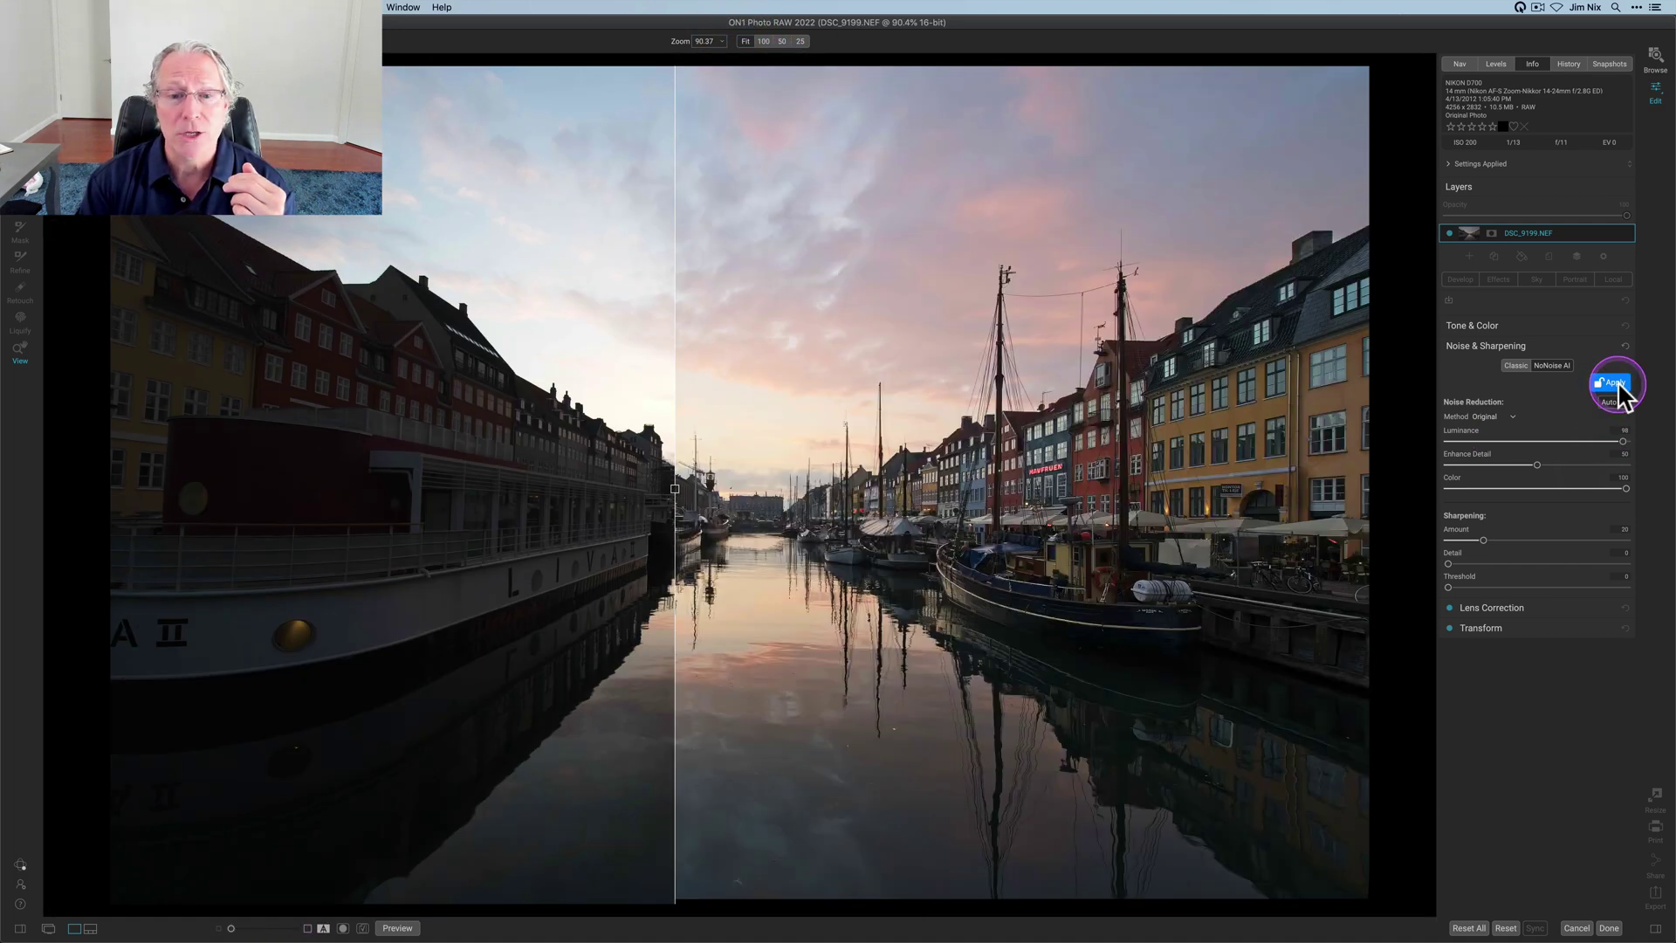
click(1618, 385)
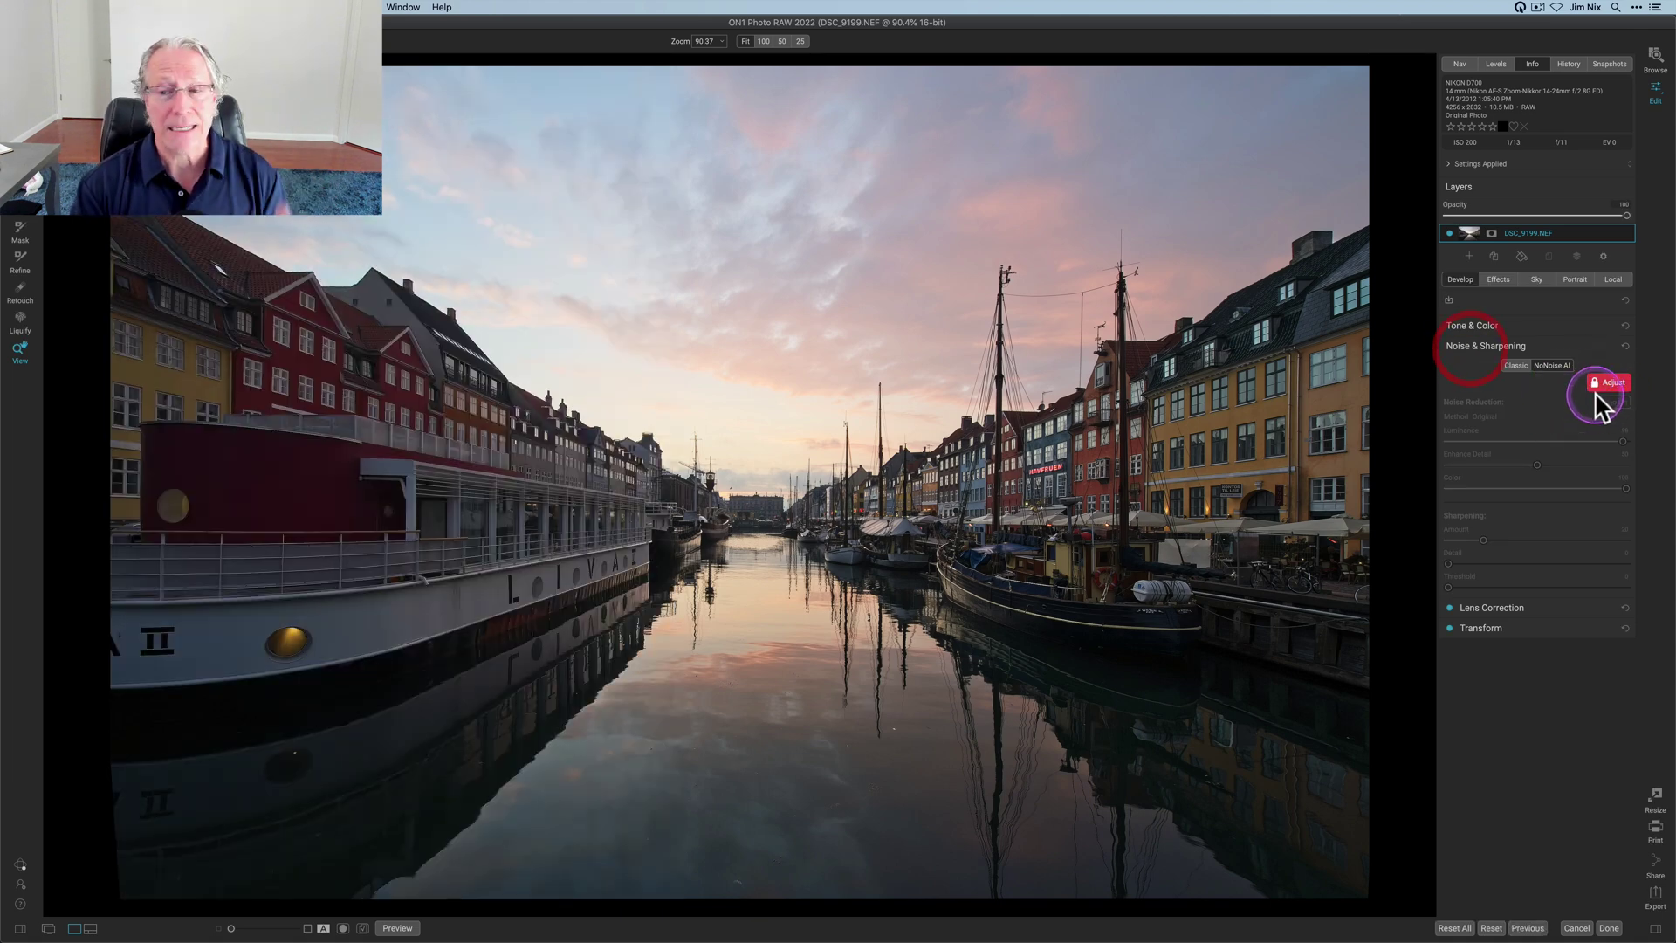
- Collapse the Noise & Sharpening section
click(1472, 347)
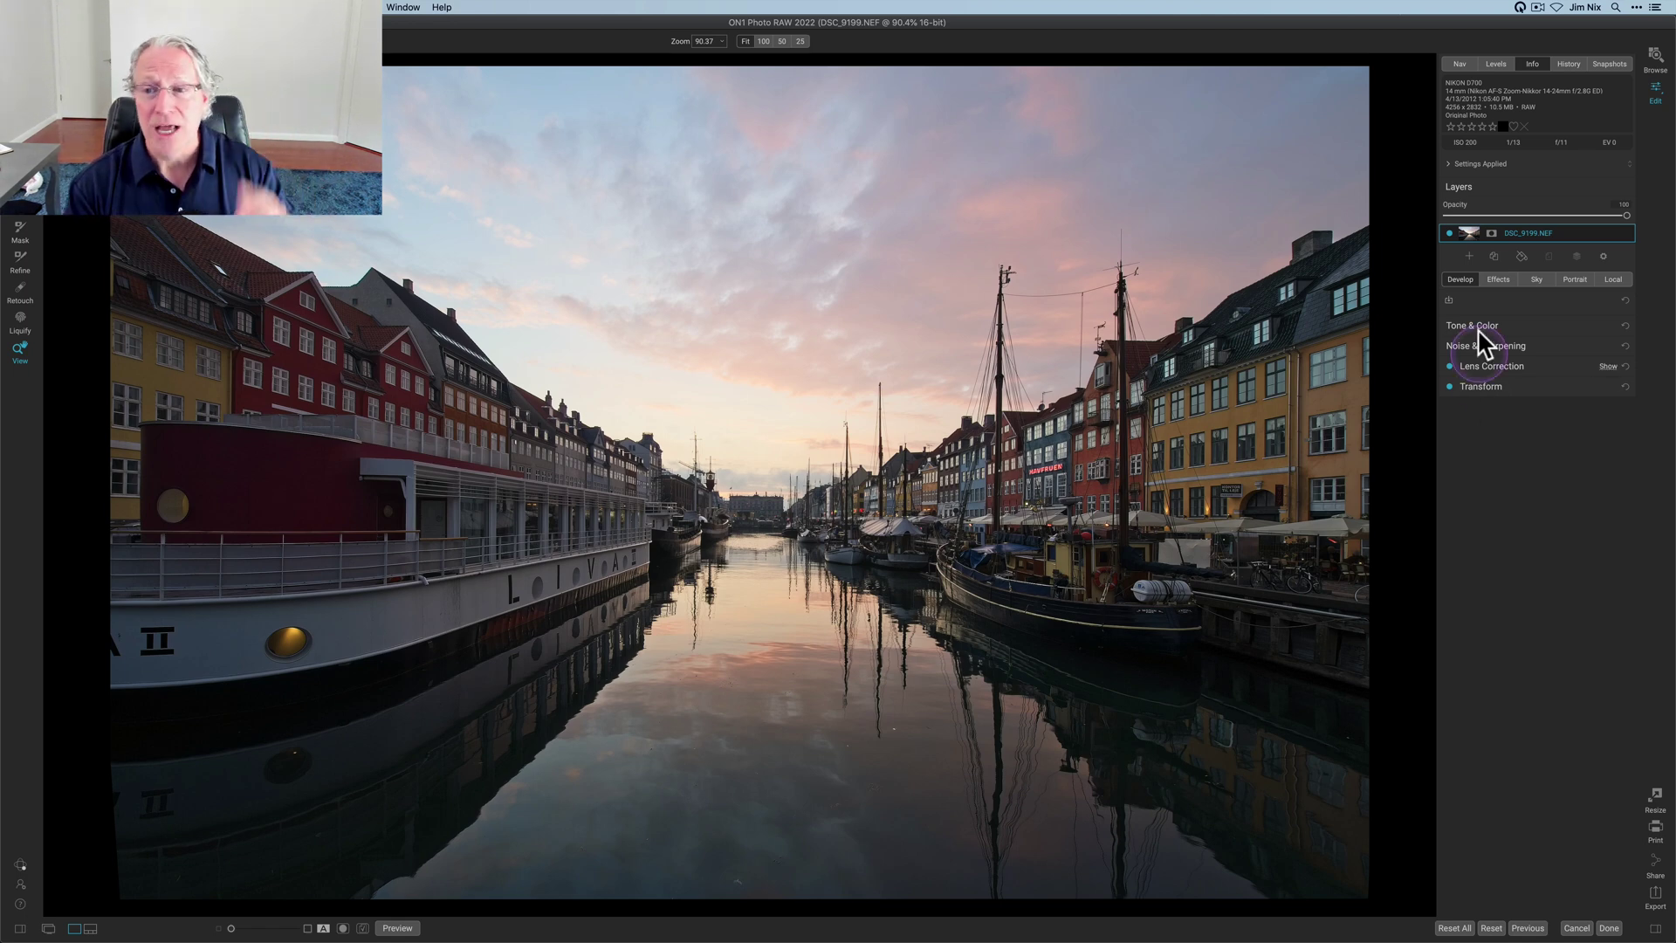
- Add a Dynamic Contrast filter from Effects and attach a mask to it
click(1496, 281)
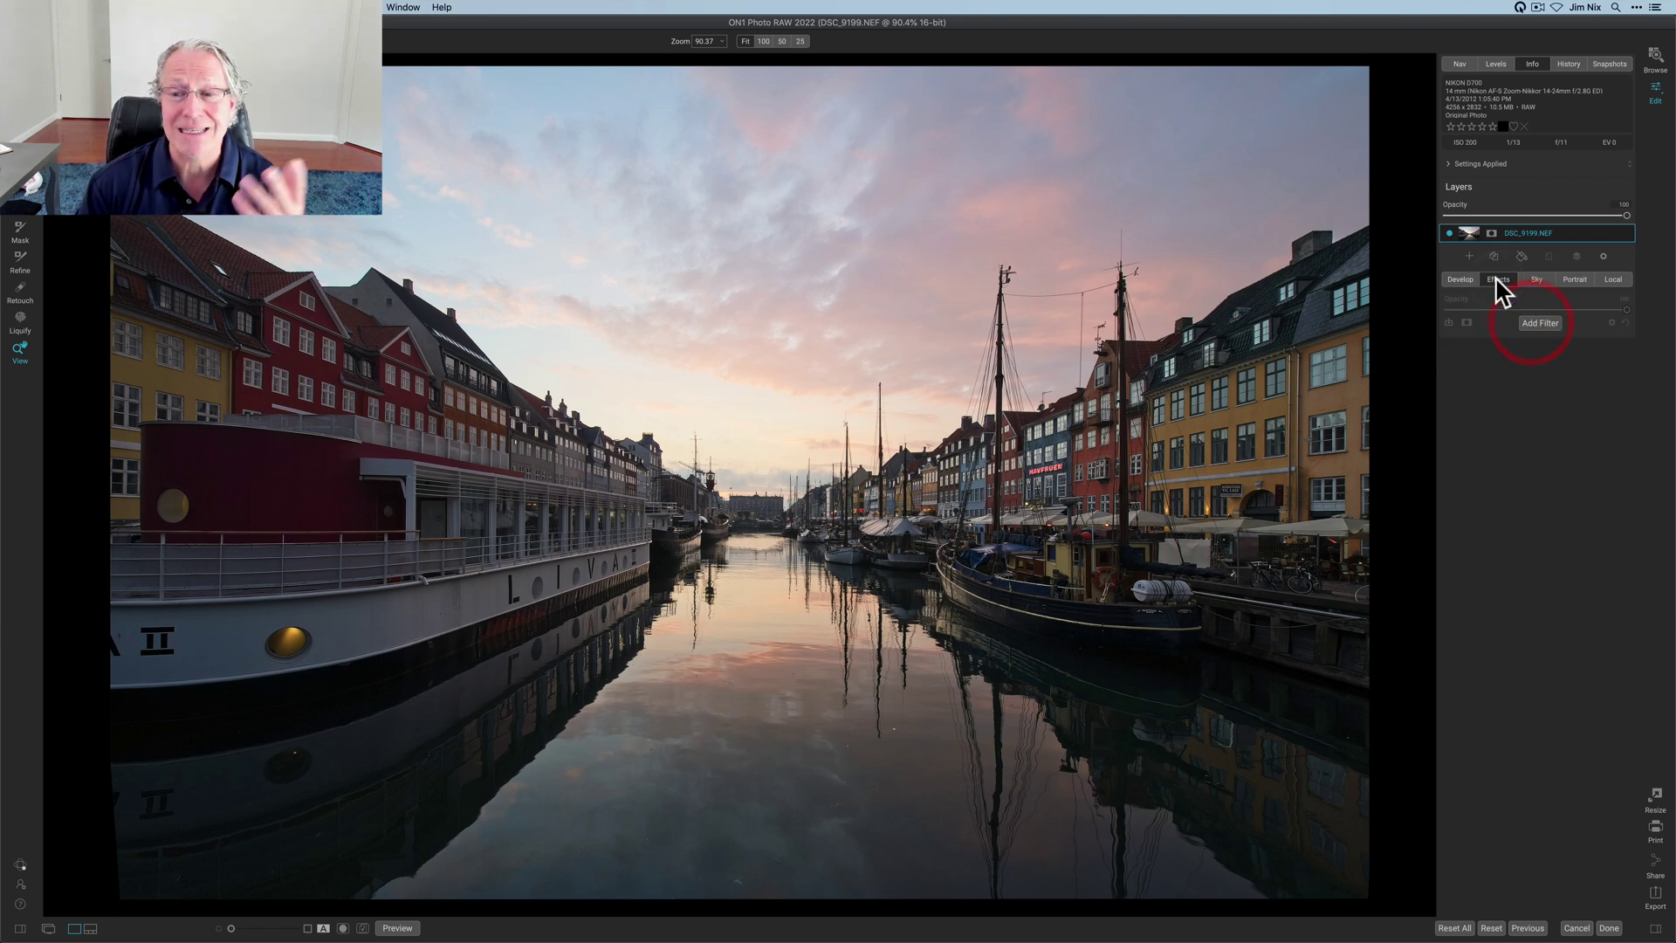
click(1538, 325)
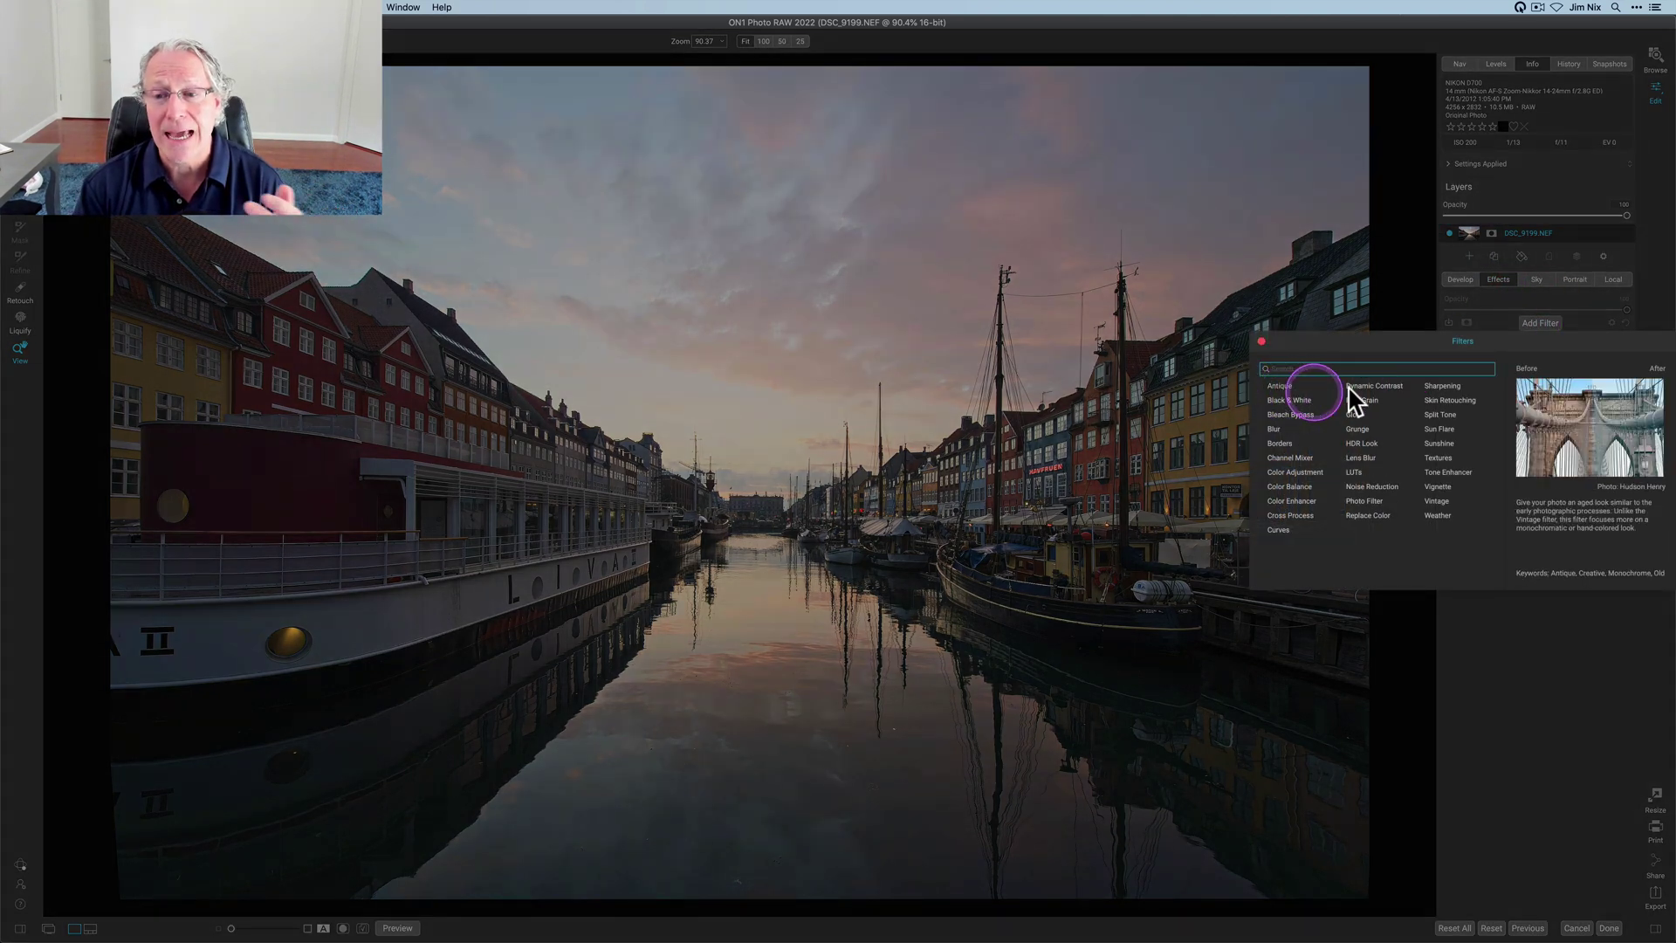
click(1379, 391)
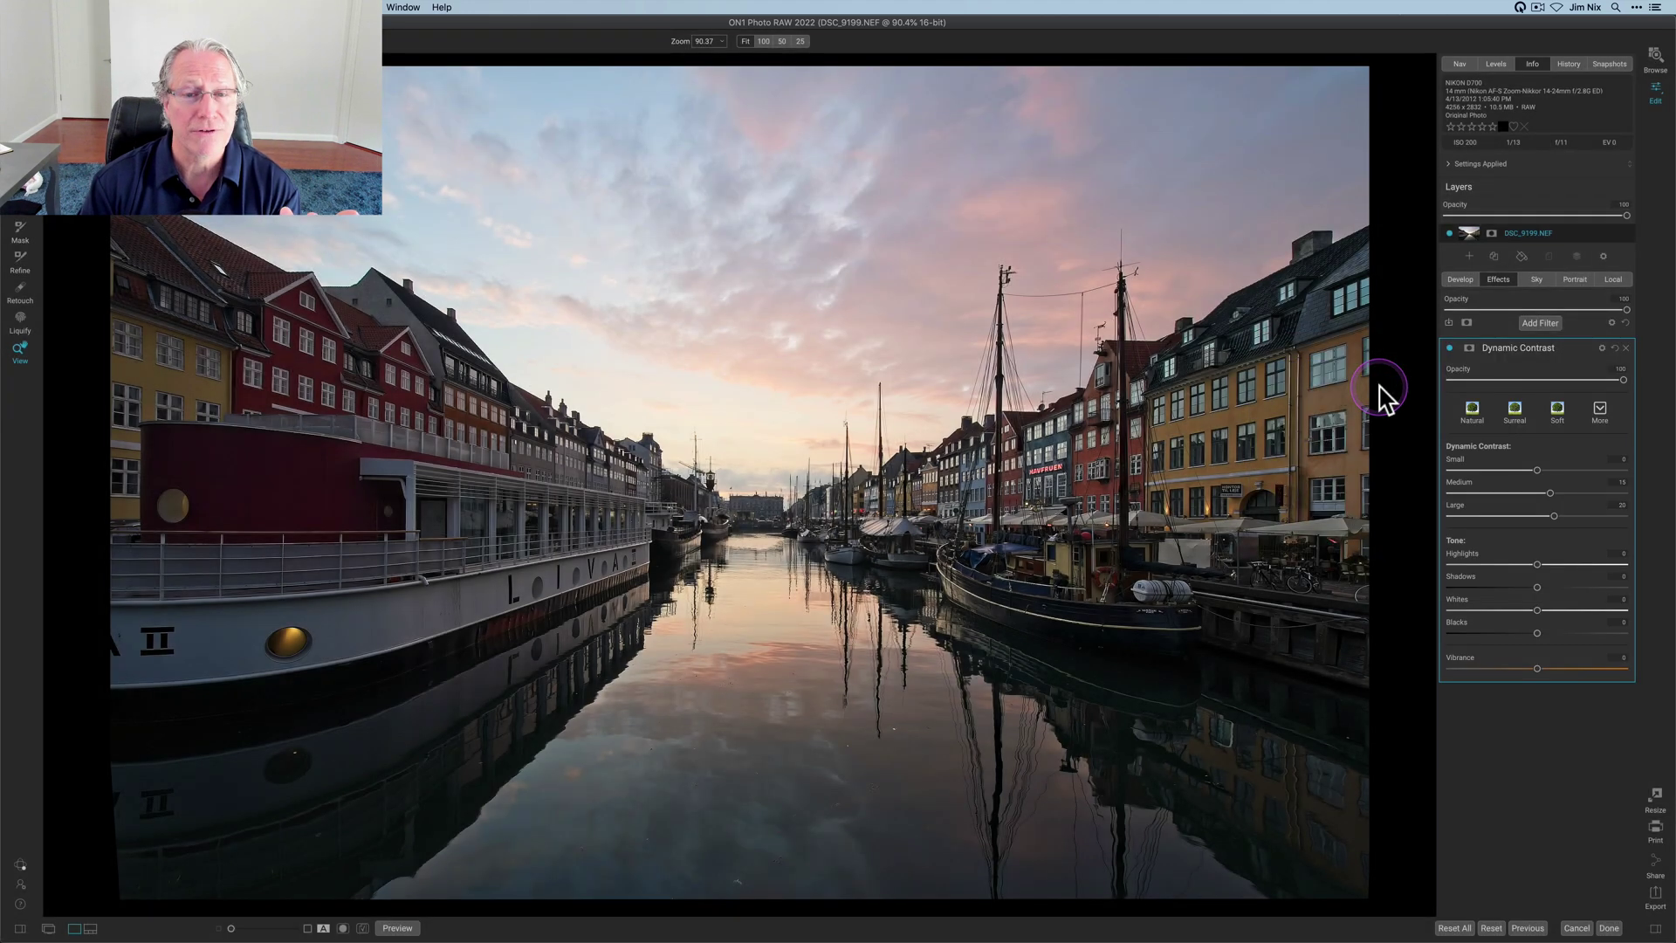
click(1507, 393)
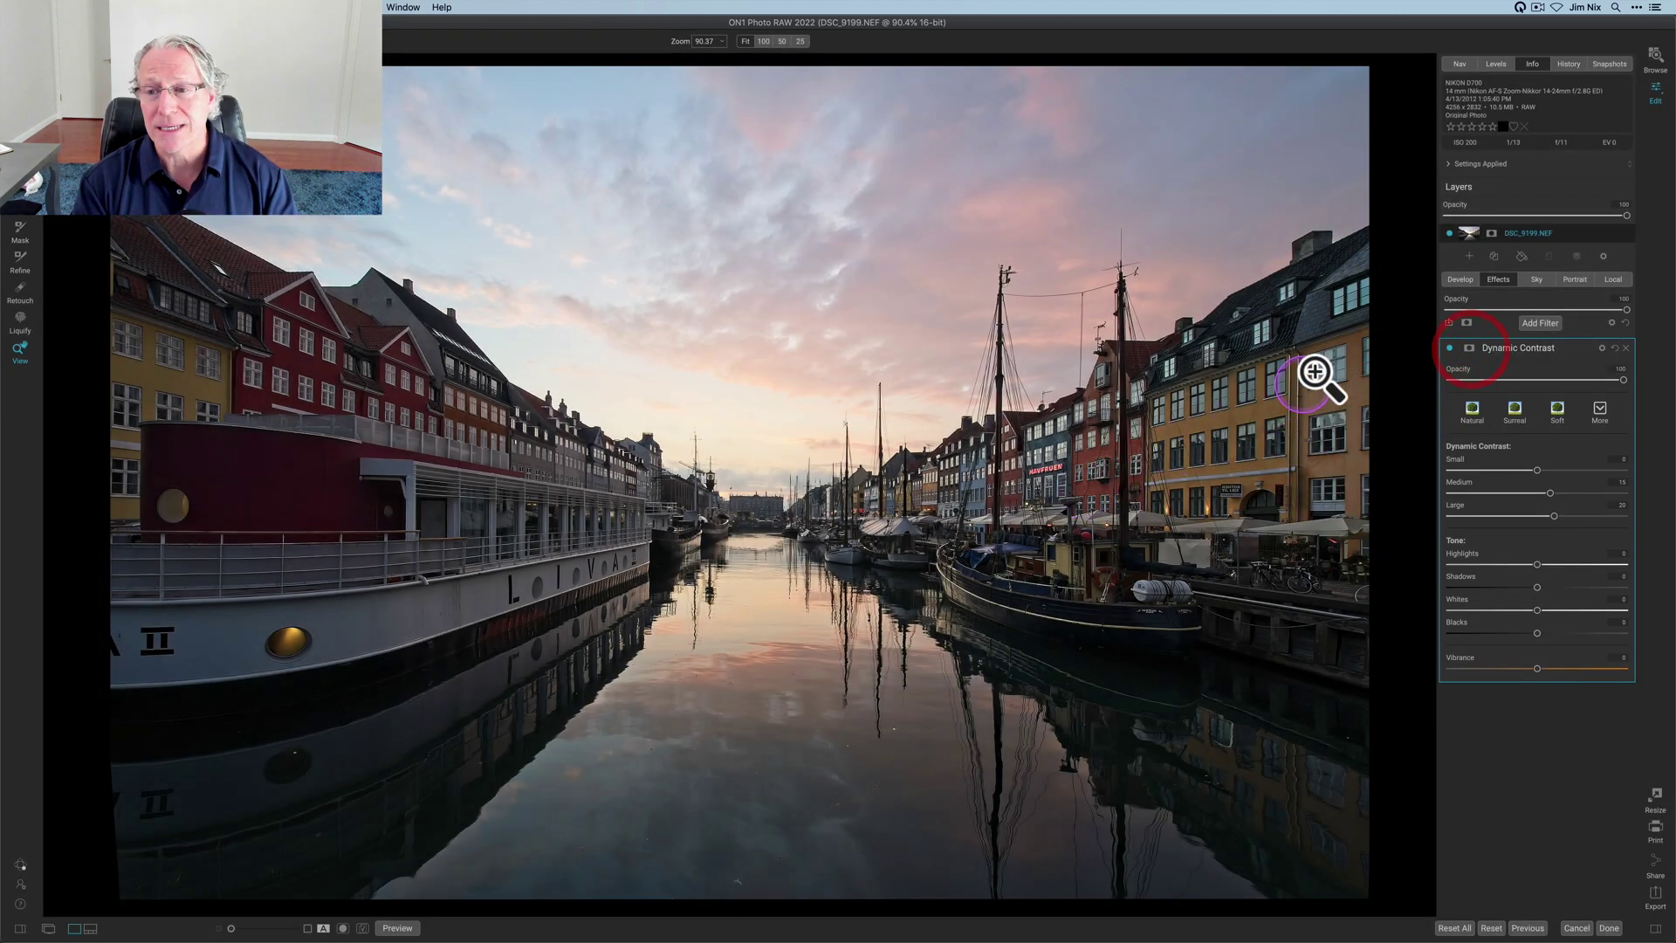
click(1468, 347)
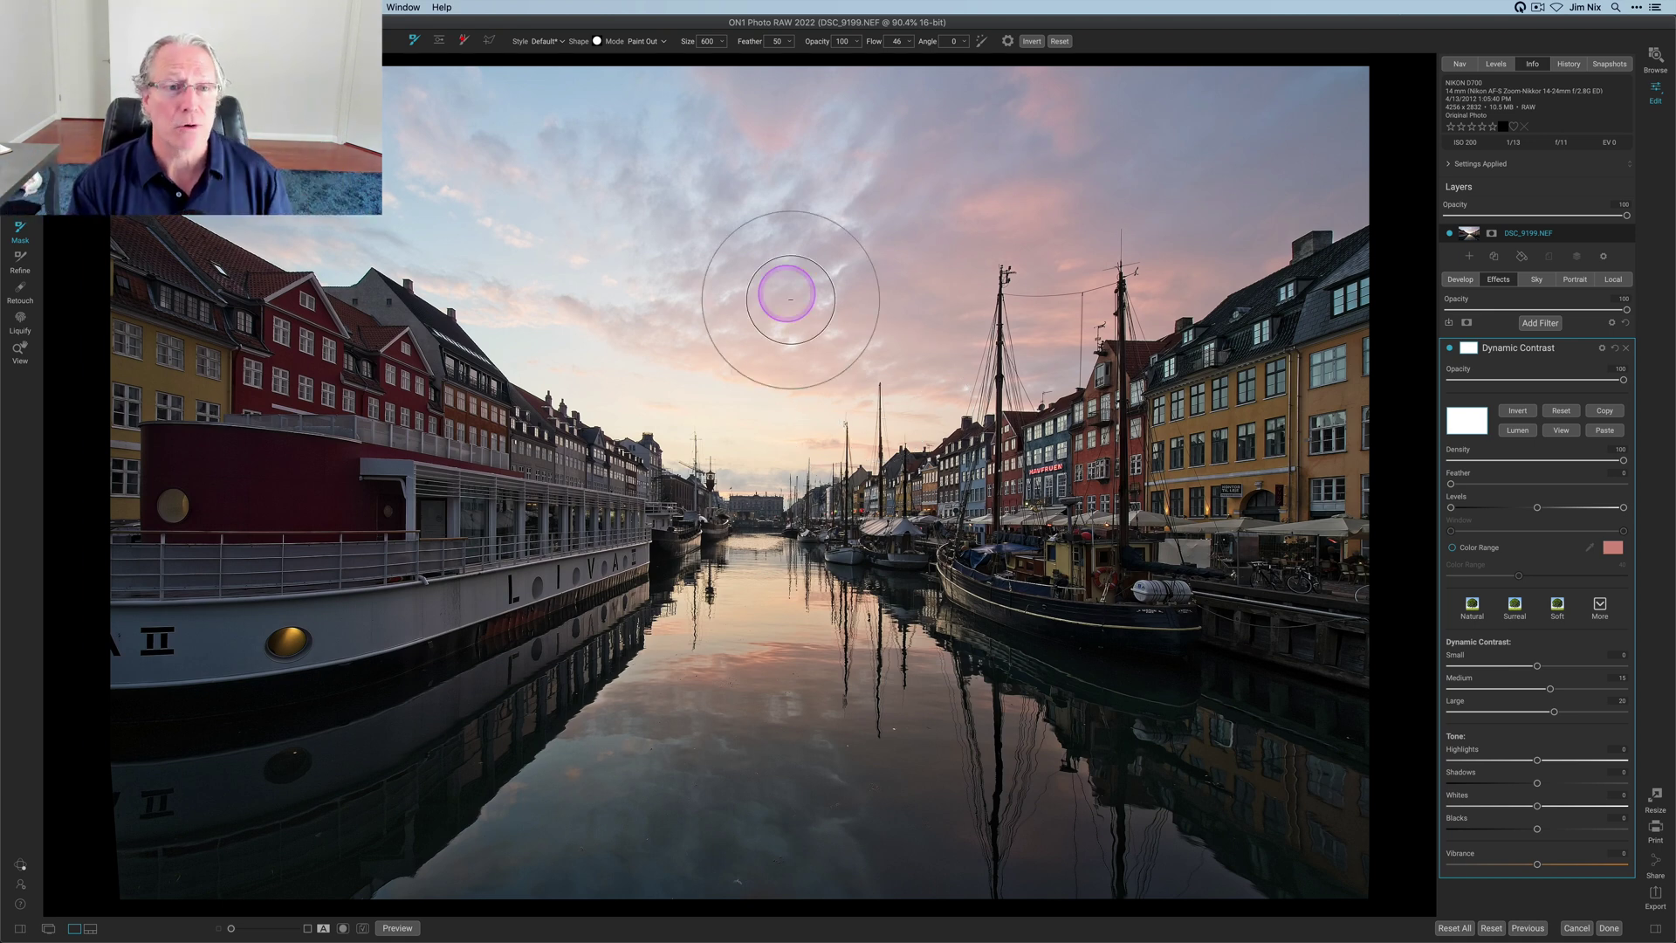
- With AI Quick Mask in Drop mode, mark the sky and canal water for removal
click(463, 39)
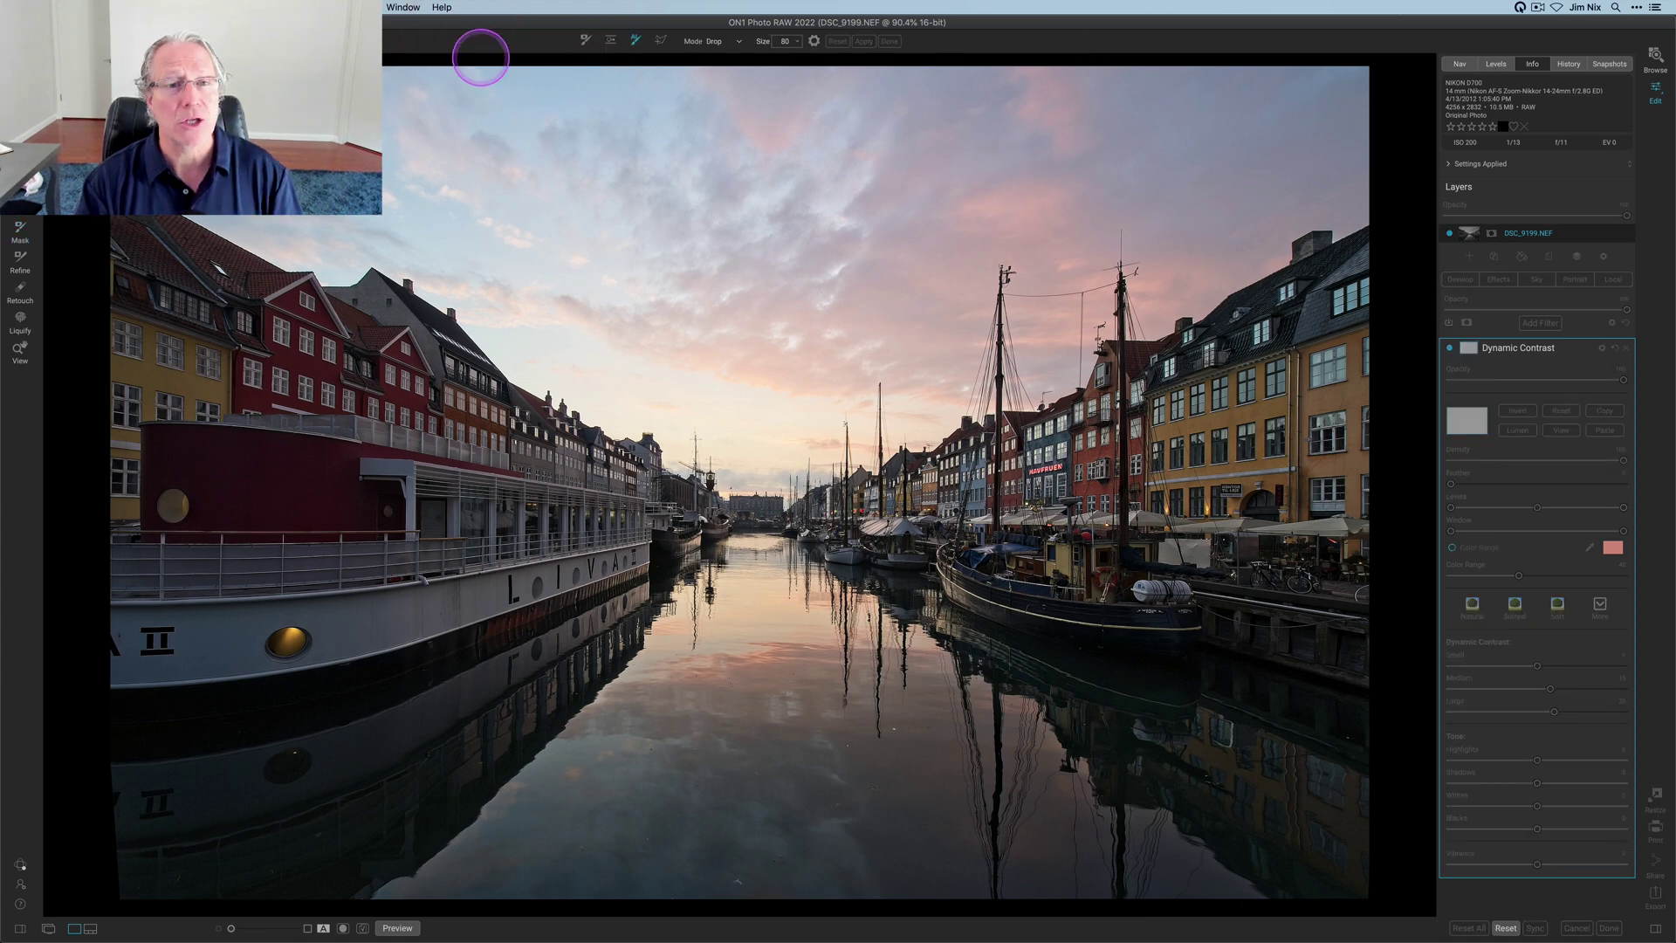
click(546, 234)
mouse_move(262, 214)
mouse_down()
mouse_move(297, 233)
mouse_move(422, 227)
mouse_move(748, 422)
mouse_move(841, 332)
mouse_move(928, 331)
mouse_move(949, 235)
mouse_move(1028, 208)
mouse_move(1051, 257)
mouse_move(1141, 198)
mouse_move(1275, 183)
mouse_move(1319, 132)
mouse_move(968, 141)
mouse_move(765, 265)
mouse_move(661, 159)
mouse_move(594, 189)
mouse_move(384, 144)
mouse_up()
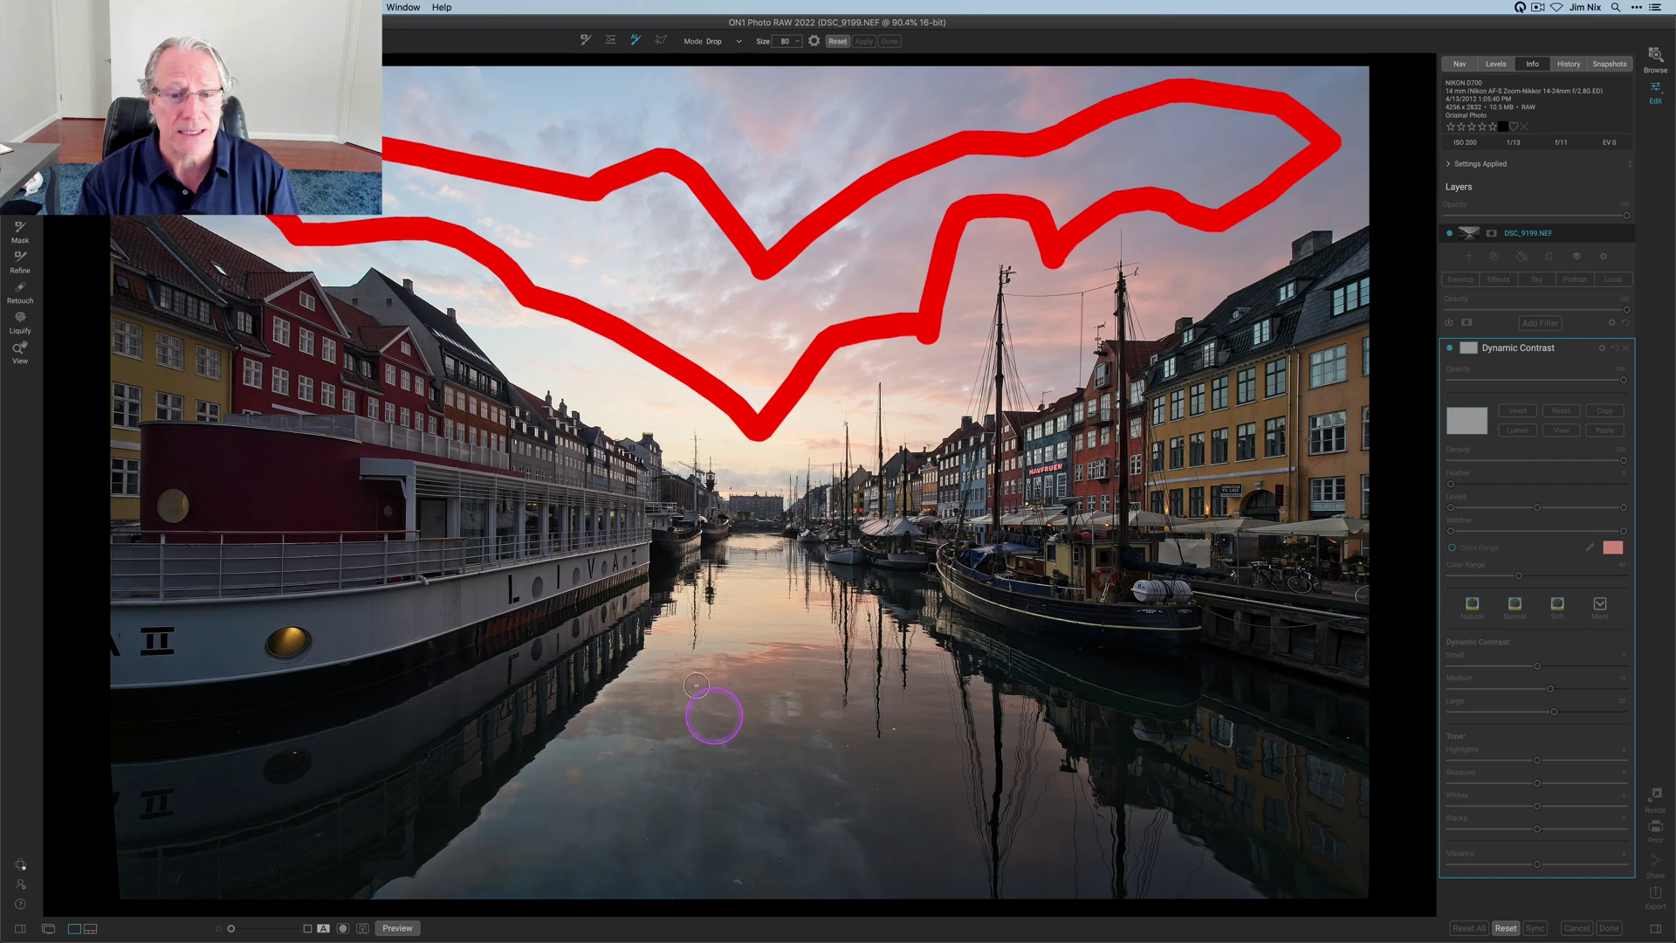
mouse_move(764, 586)
mouse_down()
mouse_move(1279, 704)
mouse_move(1170, 801)
mouse_move(960, 775)
mouse_move(728, 639)
mouse_move(664, 621)
mouse_move(461, 682)
mouse_up()
mouse_move(318, 740)
mouse_down()
mouse_move(123, 829)
mouse_move(359, 808)
mouse_move(736, 721)
mouse_move(534, 828)
mouse_up()
drag(797, 830, 1066, 859)
- Switch to Keep mode, mark the buildings and boats on both sides, and generate the mask
click(716, 41)
click(719, 64)
mouse_move(125, 232)
mouse_down()
mouse_move(363, 326)
mouse_move(432, 409)
mouse_move(673, 513)
mouse_move(448, 599)
mouse_move(331, 602)
mouse_up()
mouse_move(230, 613)
mouse_down()
mouse_move(133, 634)
mouse_move(183, 315)
mouse_move(454, 515)
mouse_up()
mouse_move(308, 519)
mouse_down()
mouse_move(254, 515)
mouse_move(401, 515)
mouse_up()
mouse_move(704, 513)
mouse_down()
mouse_move(916, 529)
mouse_move(1056, 585)
mouse_move(1200, 612)
mouse_move(1330, 613)
mouse_move(1313, 617)
mouse_move(1344, 418)
mouse_move(1310, 347)
mouse_move(1002, 467)
mouse_move(948, 467)
mouse_move(1165, 515)
mouse_move(1245, 485)
mouse_move(1298, 436)
mouse_up()
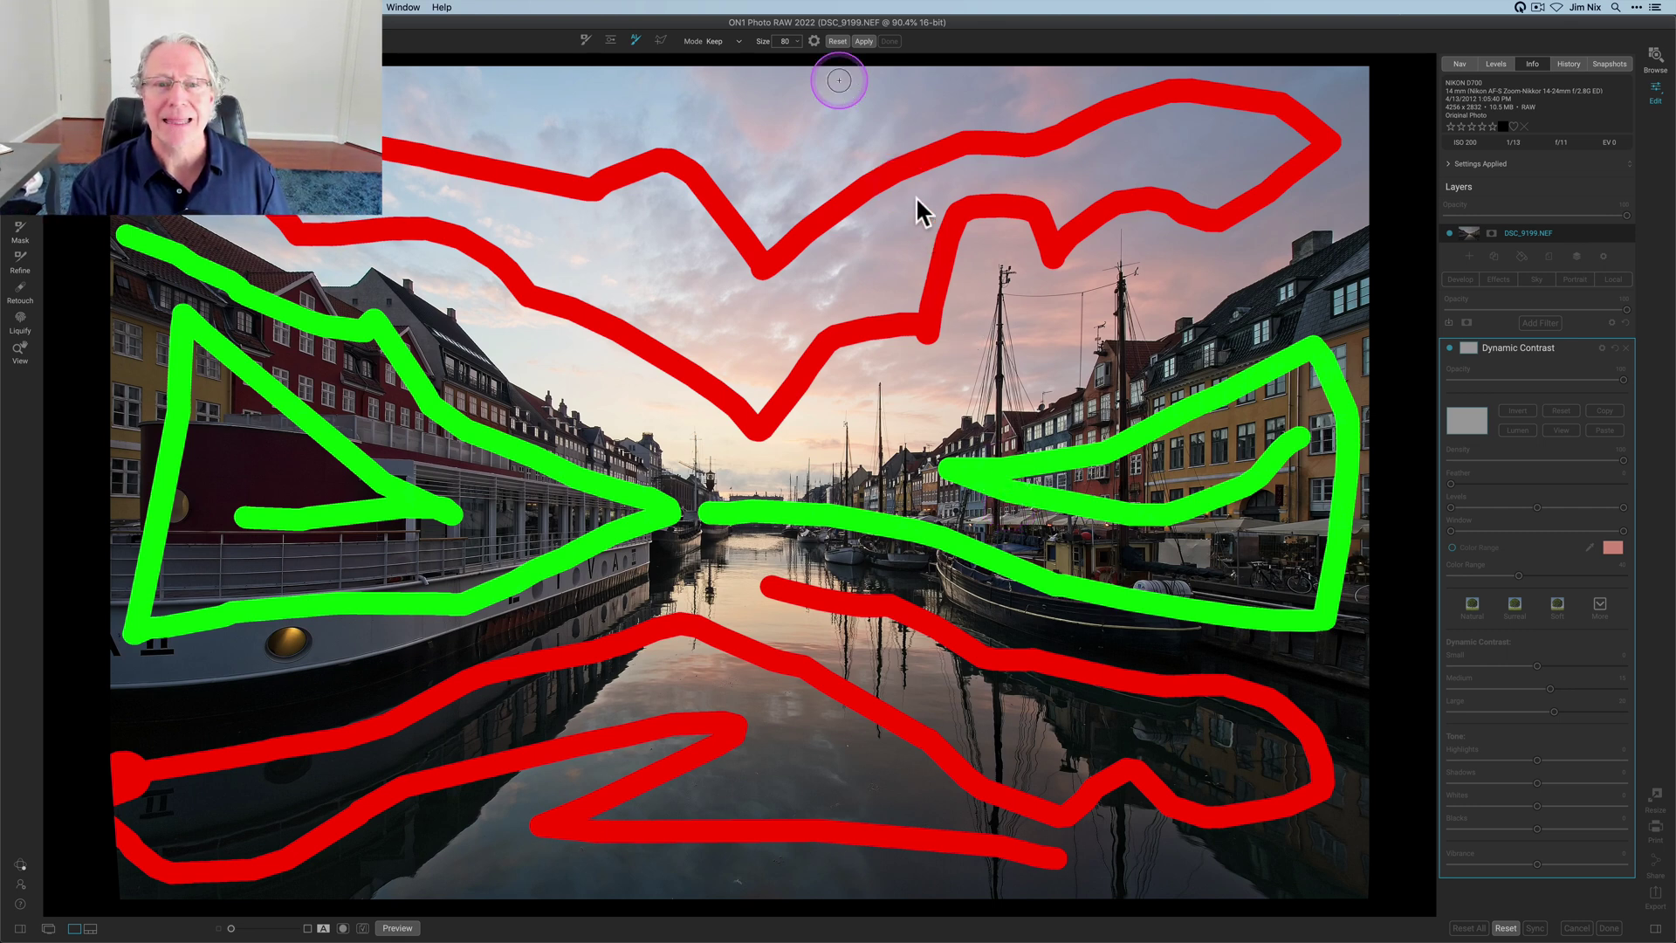
click(864, 41)
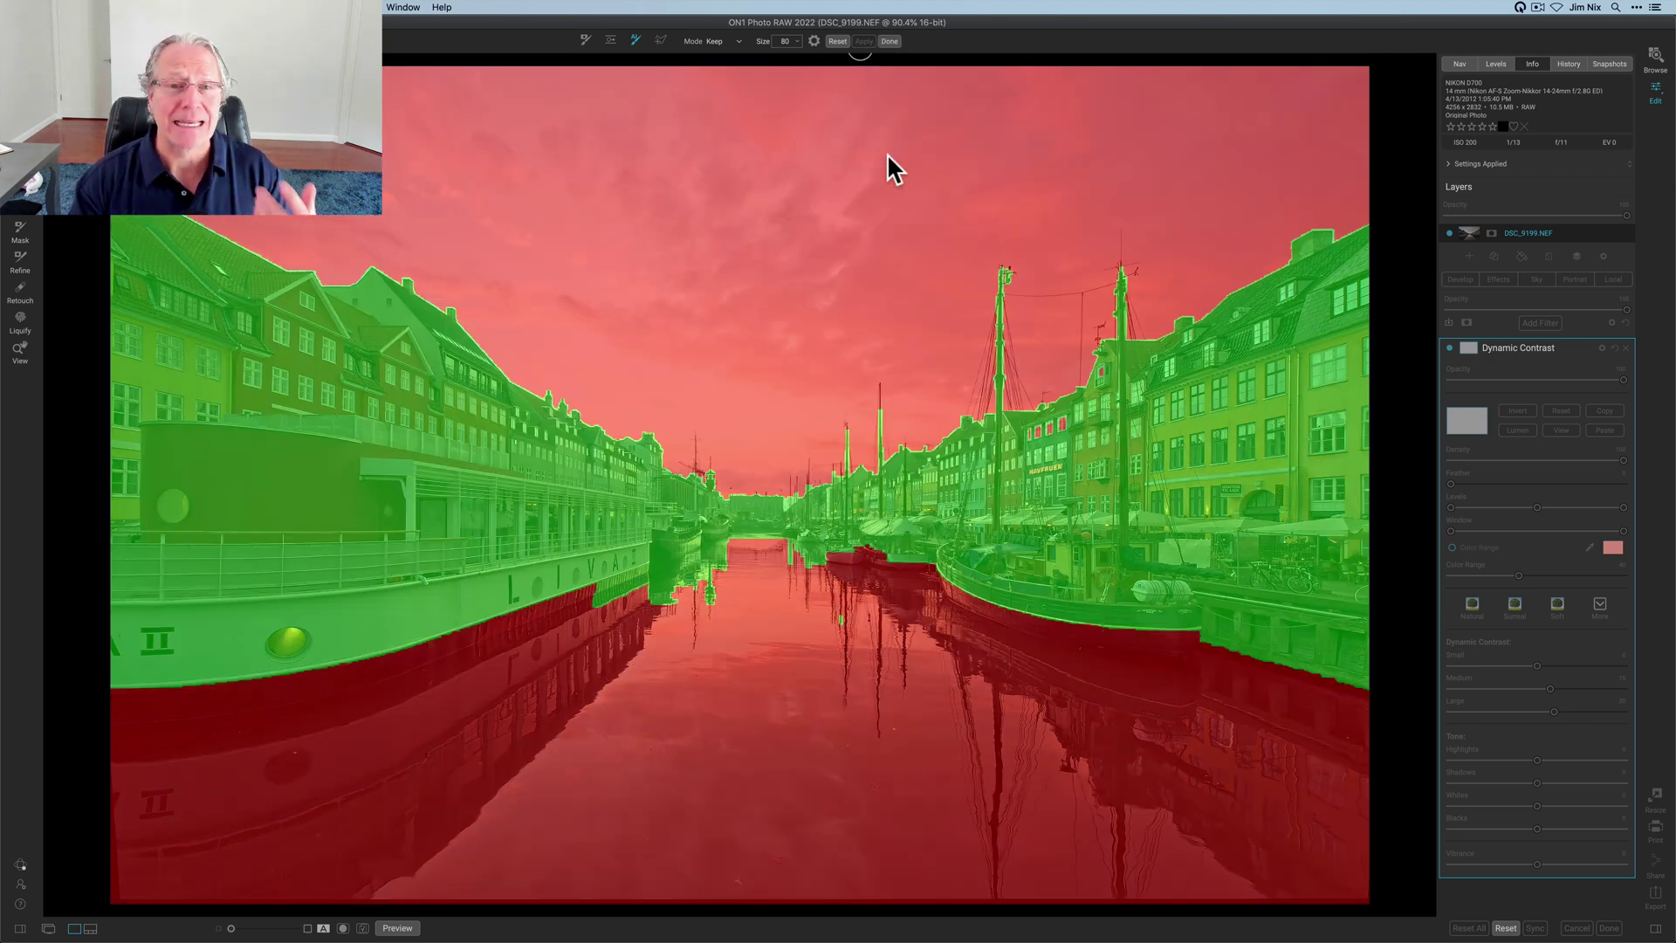
- In Drop mode, paint out the leftover water along the boat hulls and recompute the mask
click(721, 41)
click(717, 53)
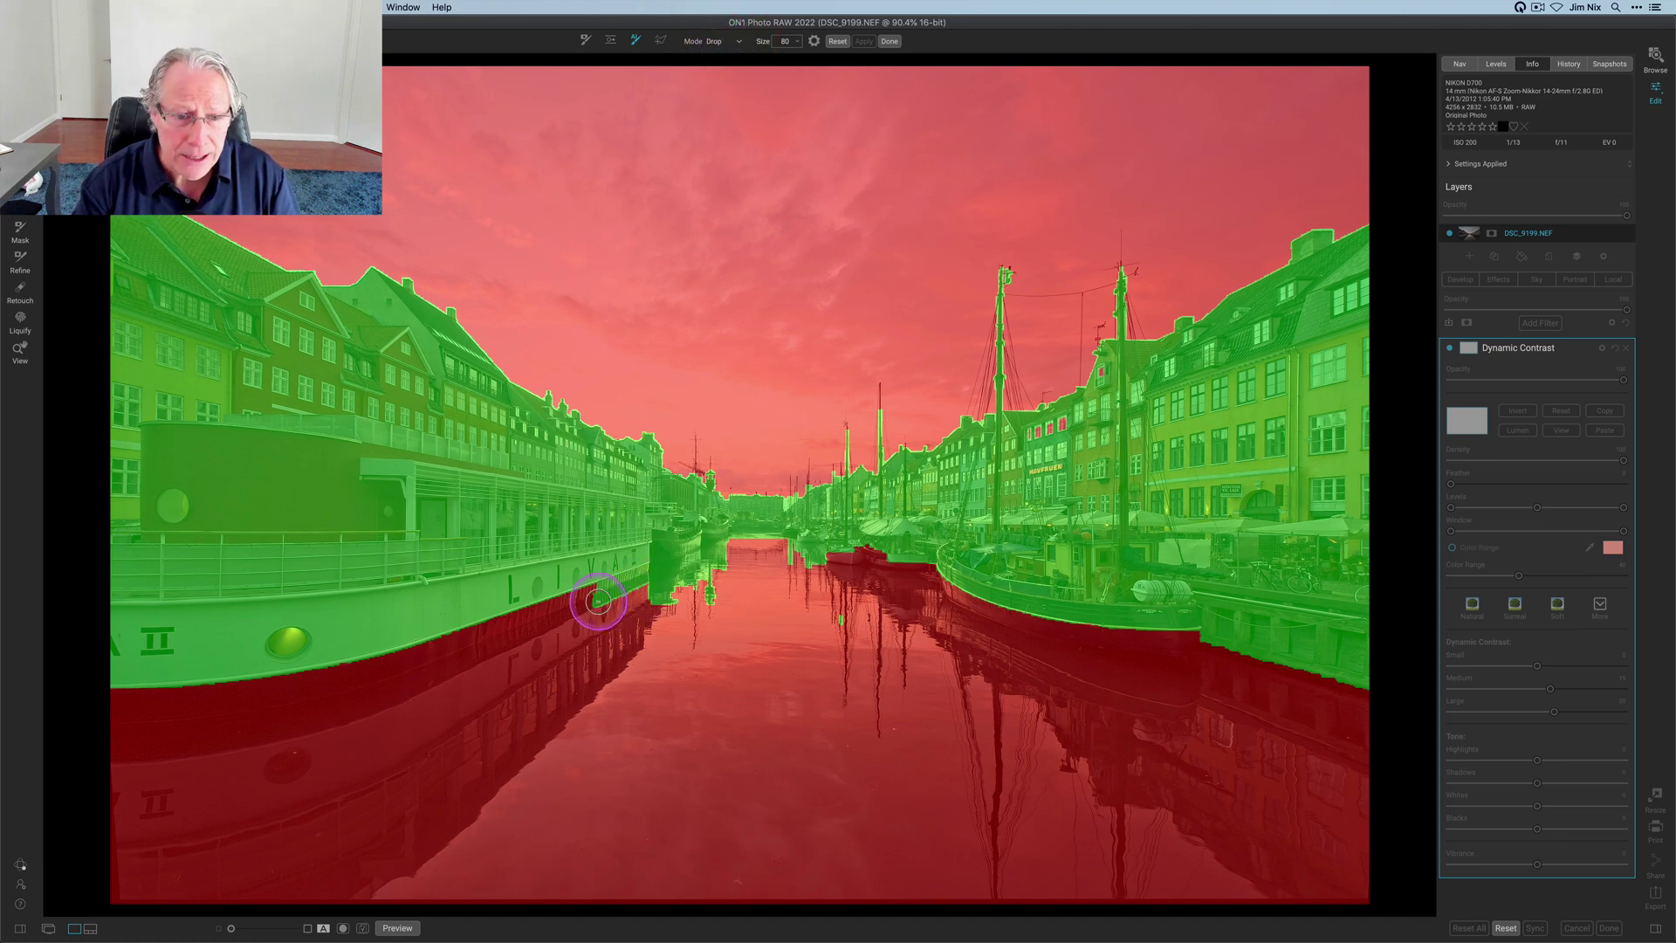
mouse_move(593, 604)
mouse_down()
mouse_move(726, 557)
mouse_move(681, 602)
mouse_move(711, 593)
mouse_up()
drag(792, 558, 833, 558)
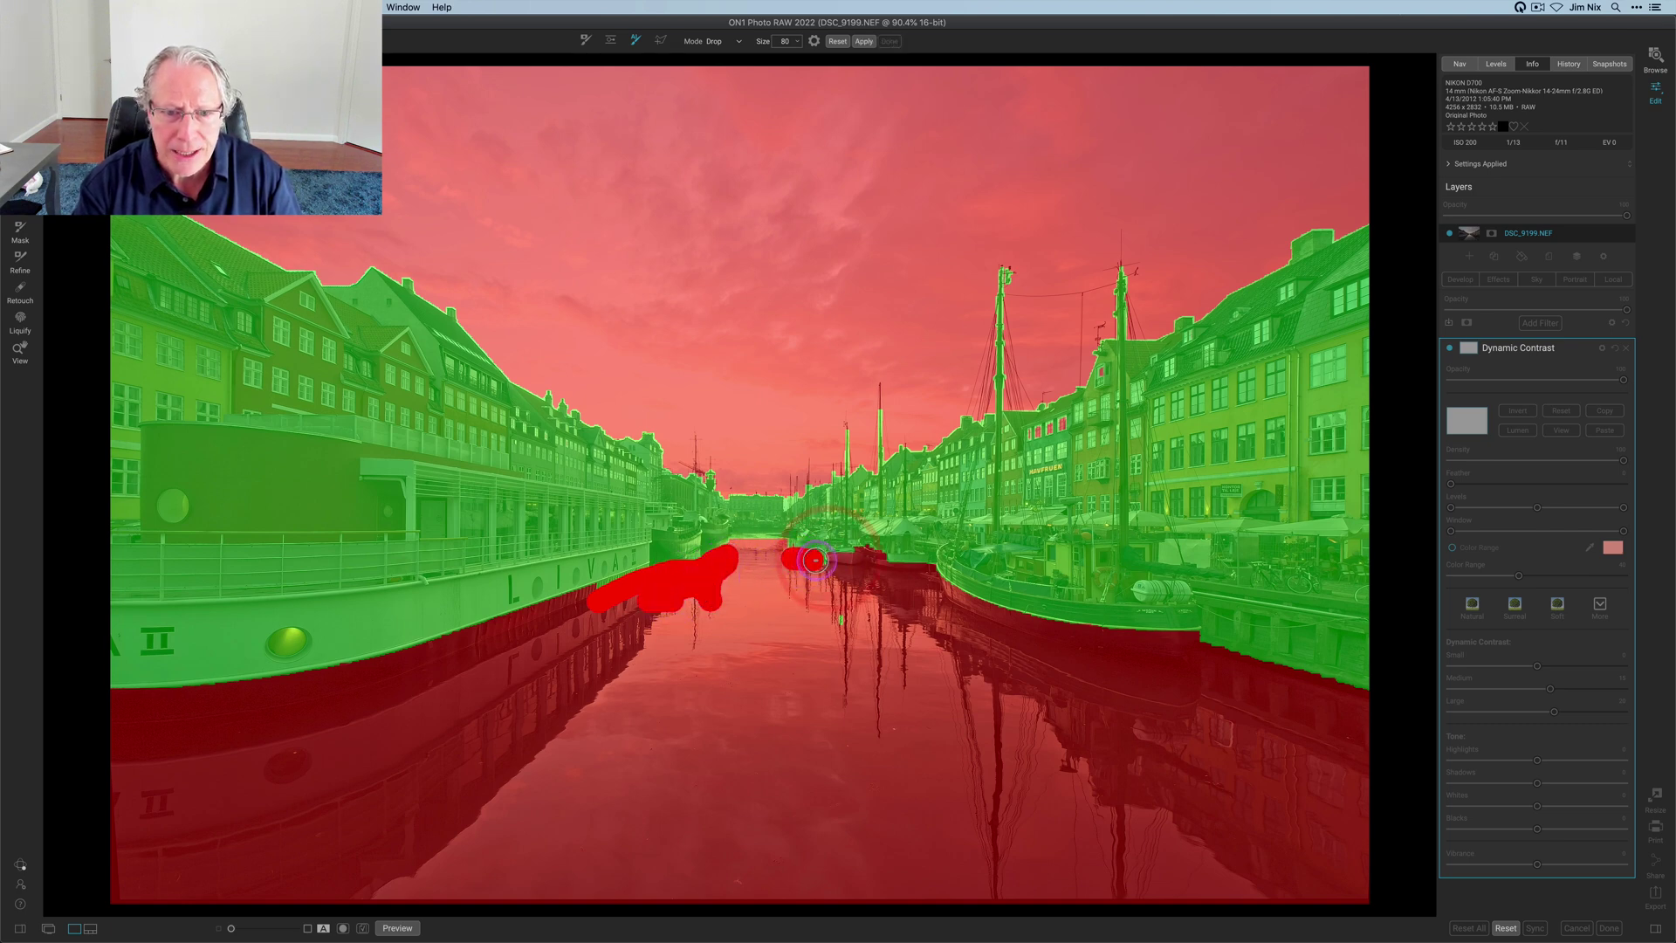
click(842, 624)
click(864, 42)
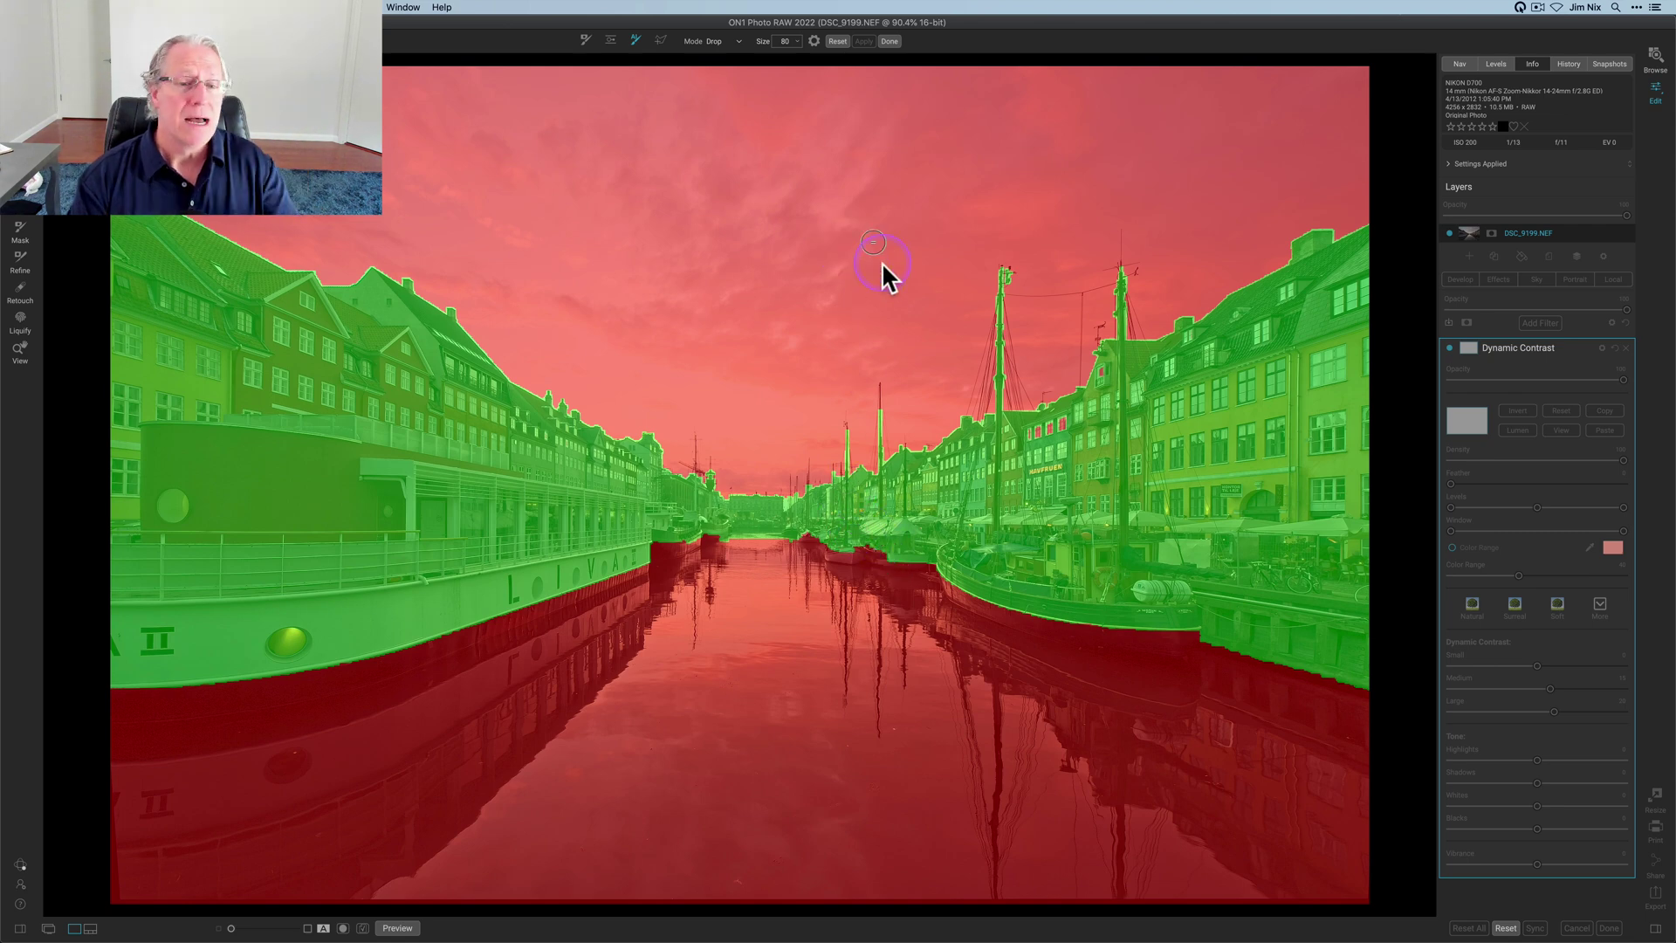
- Finish the AI mask, inspect it, and toggle Dynamic Contrast off and on to compare
click(889, 41)
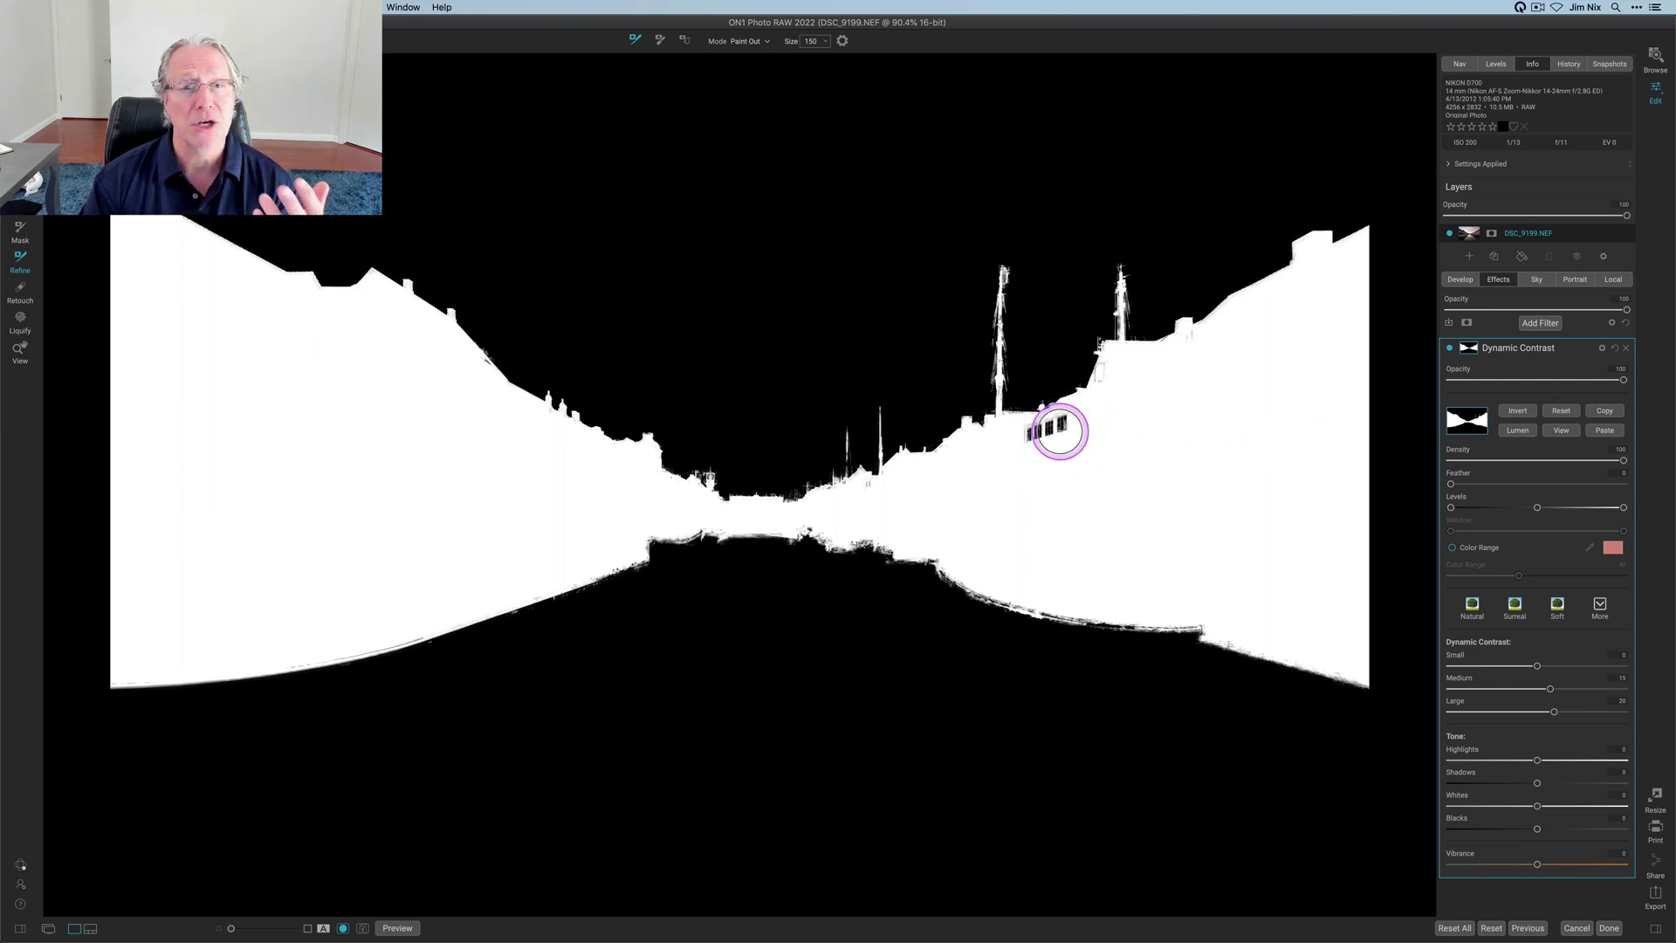
click(1572, 428)
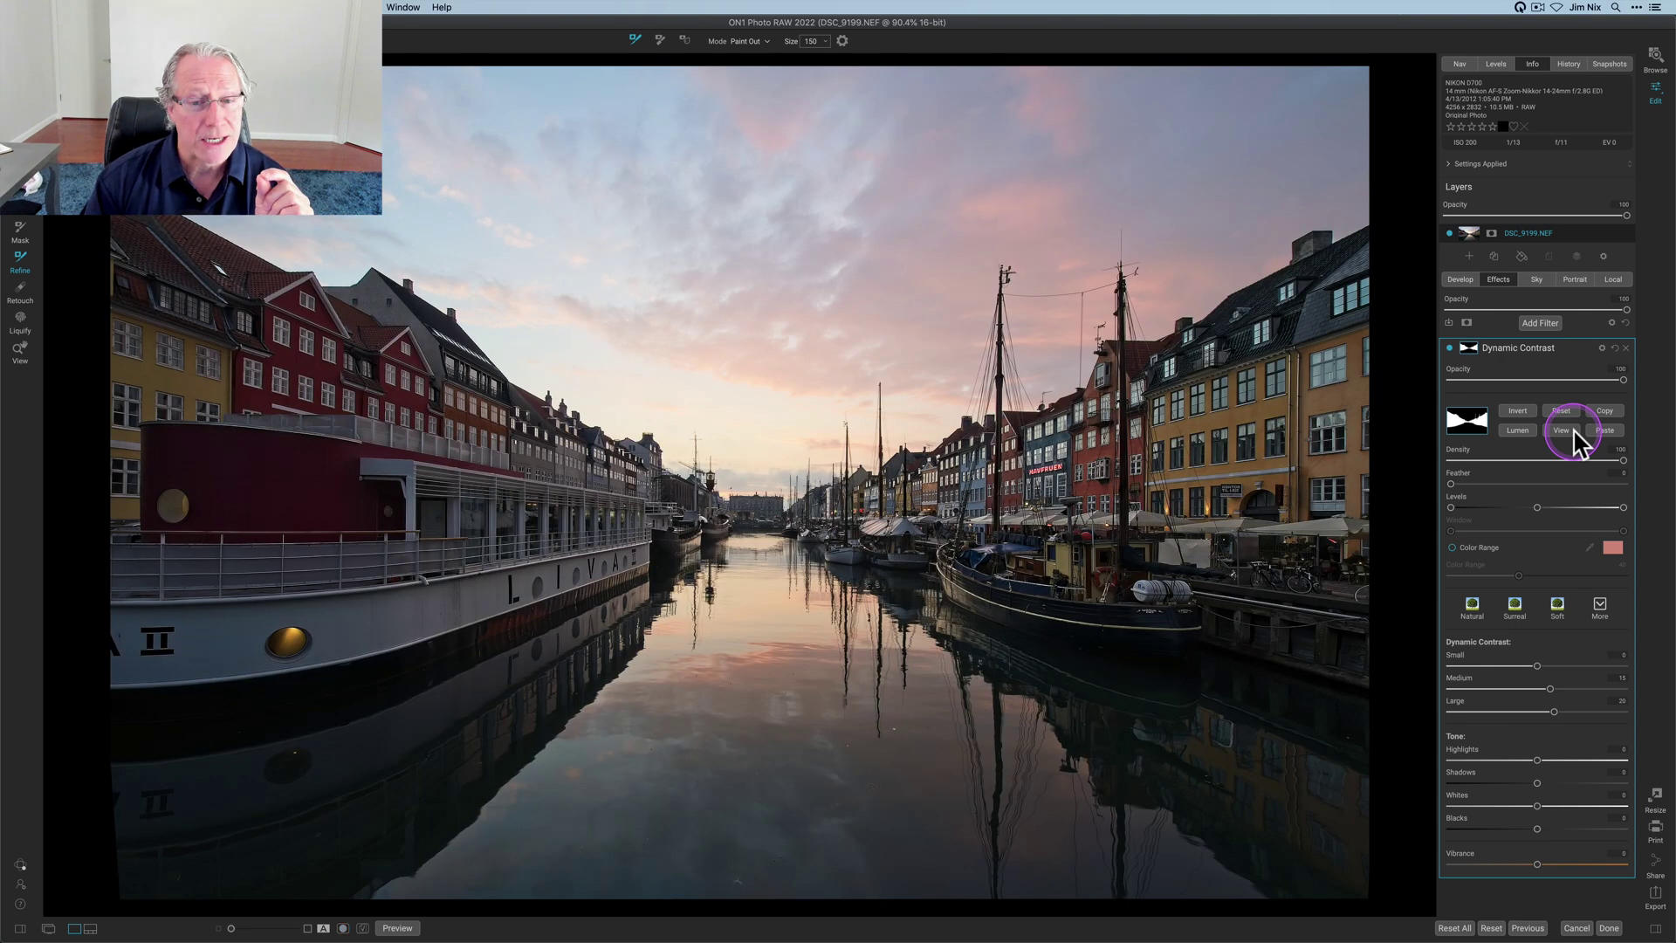
click(1450, 349)
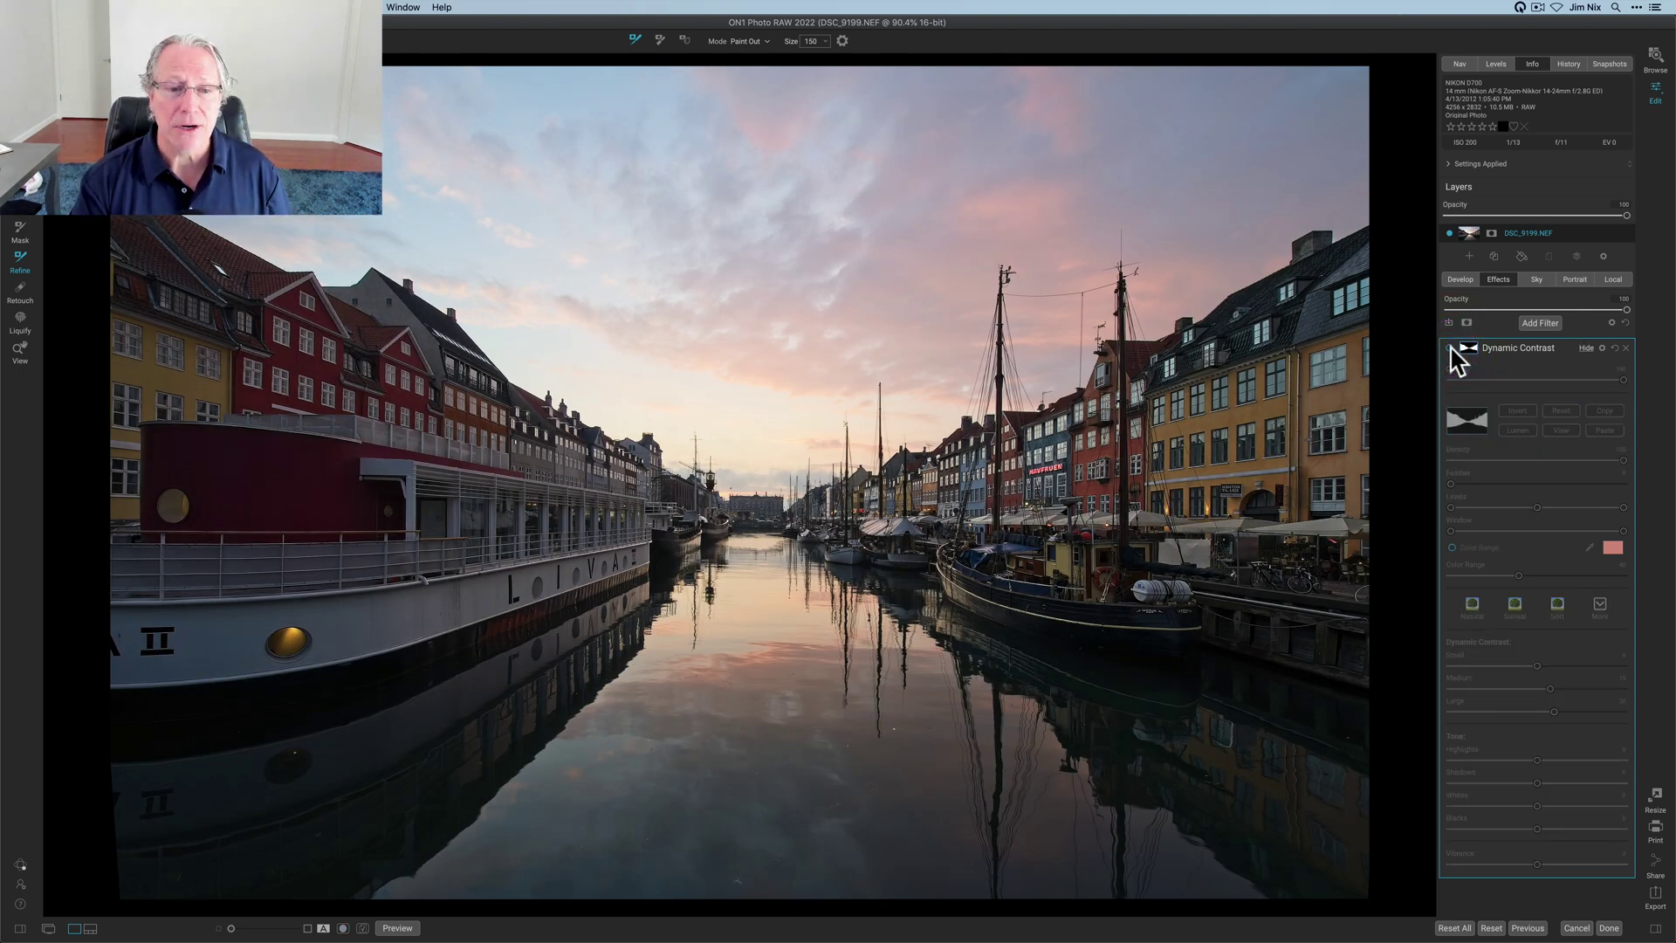
click(1450, 349)
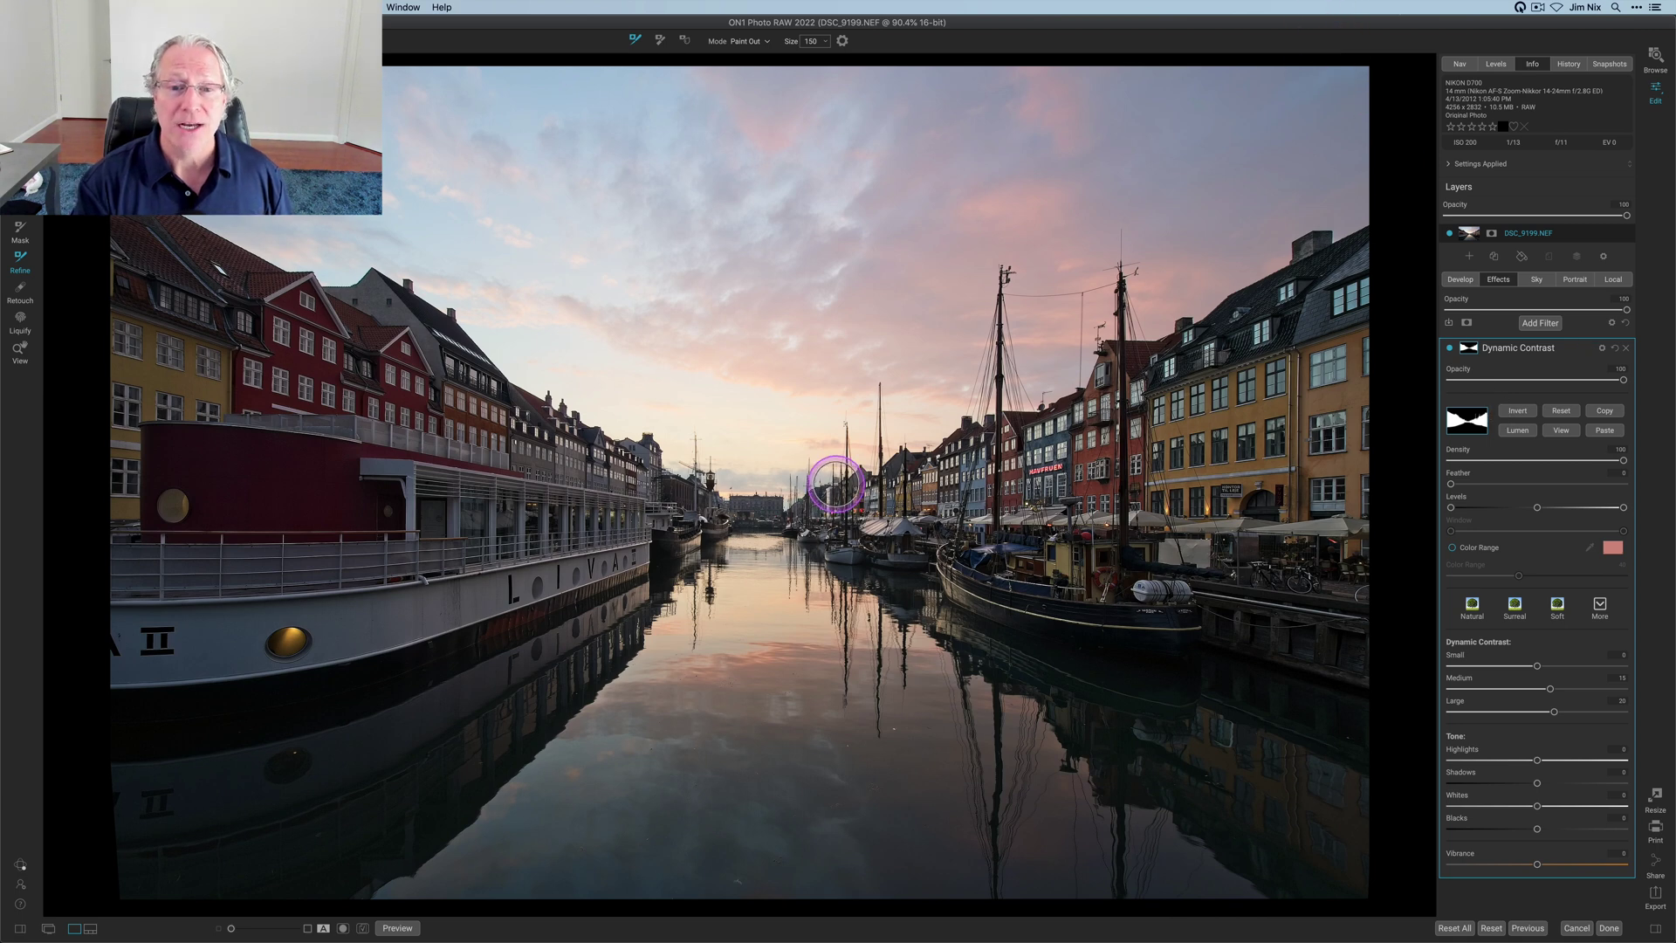
- Copy the Dynamic Contrast mask and add a Color Enhancer filter with the Fall preset
click(1603, 410)
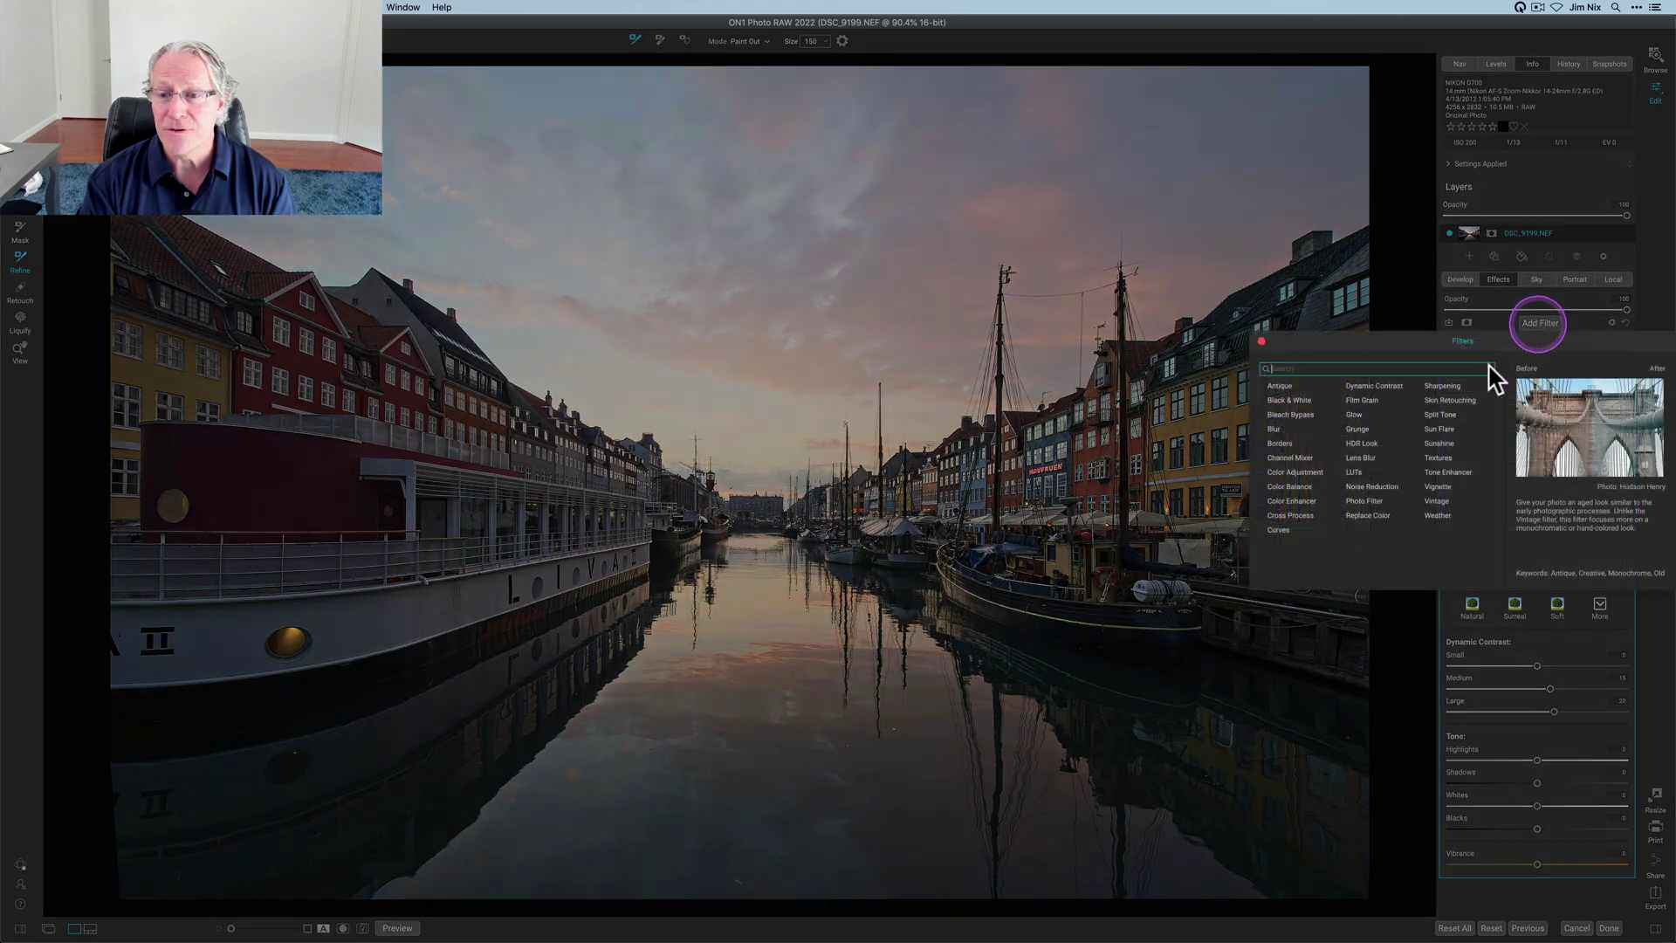
click(1301, 502)
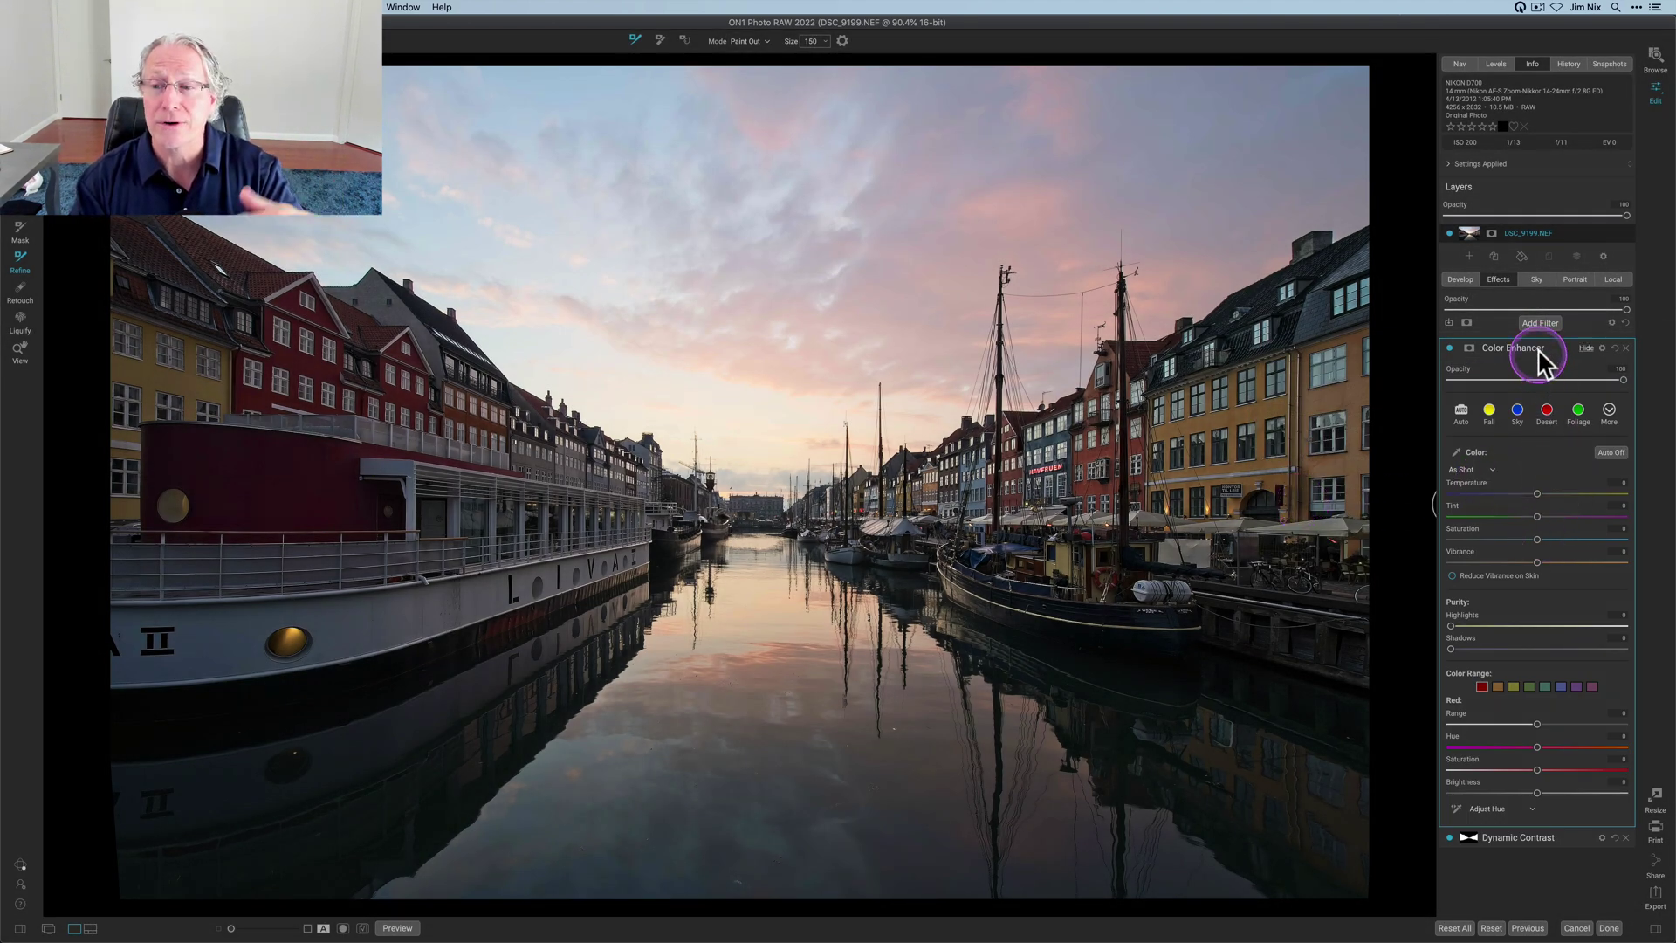
click(1491, 414)
click(1489, 410)
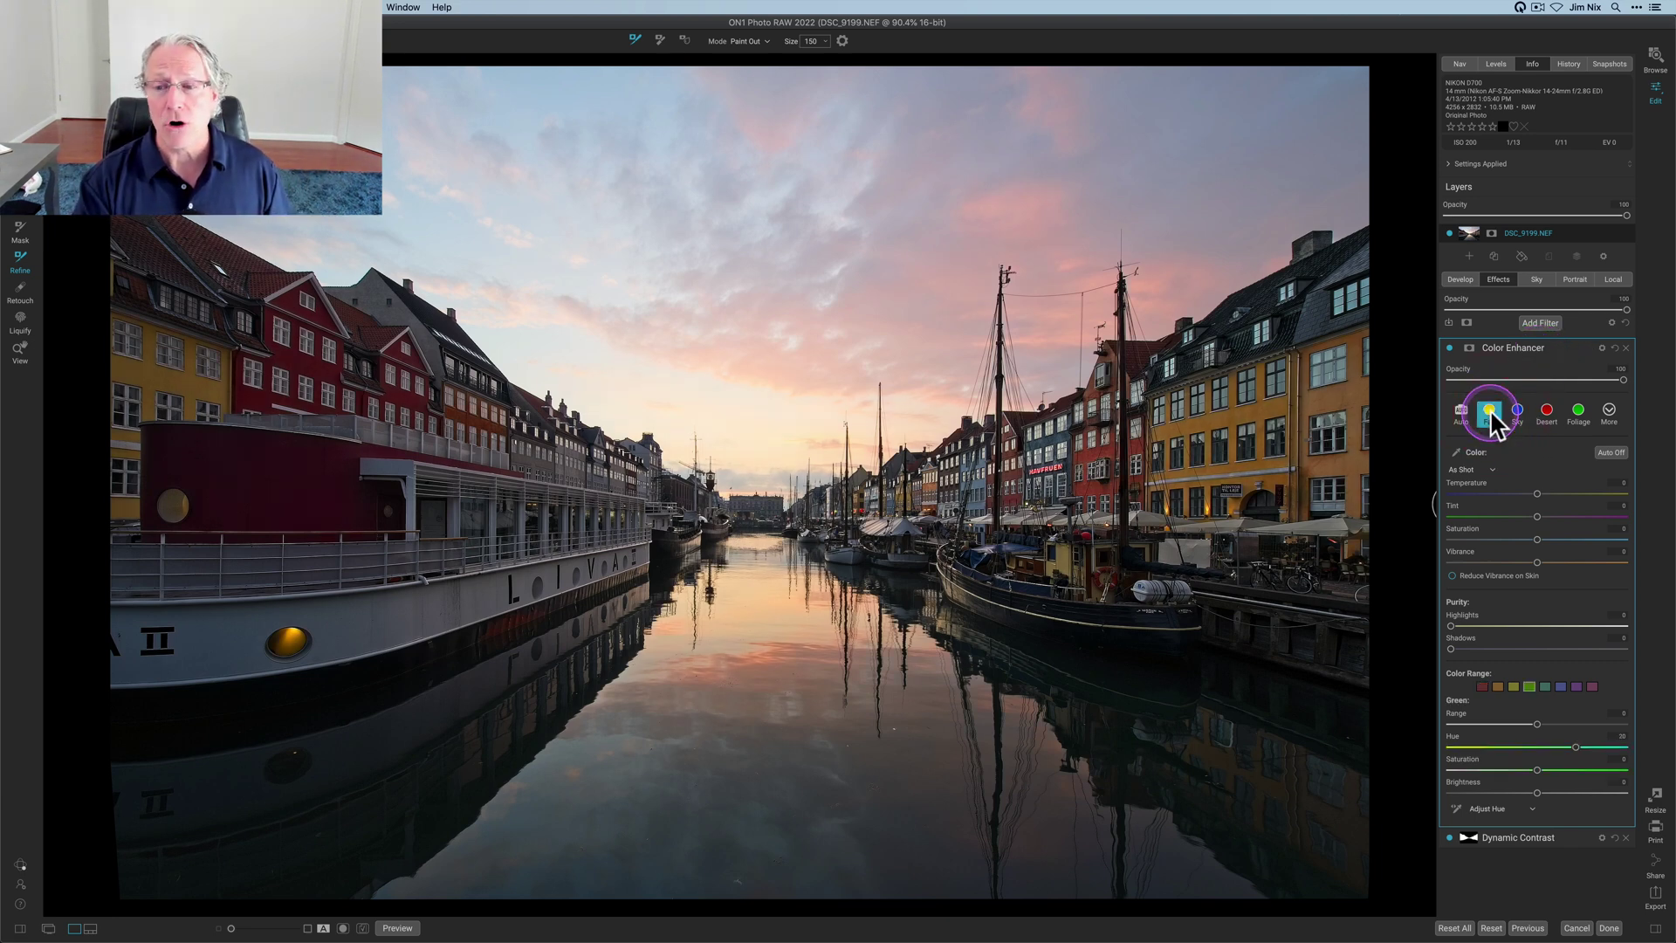
- Paste the building mask onto the Color Enhancer and invert it to cover sky and water
click(1469, 347)
click(1590, 425)
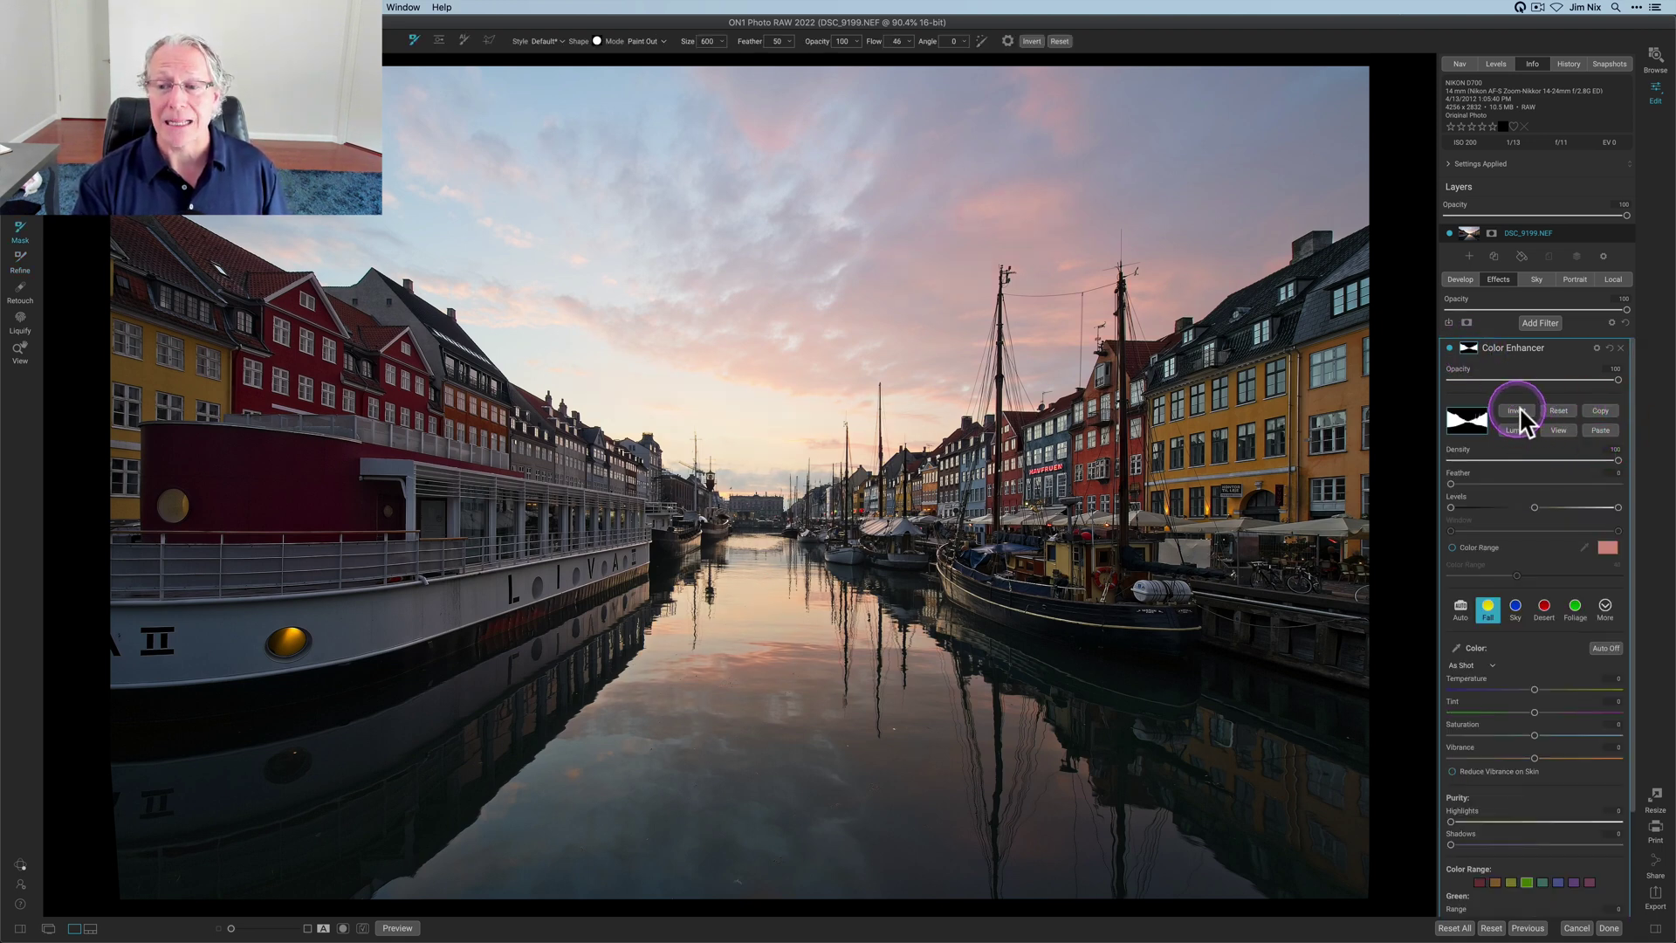
click(1517, 410)
click(1556, 429)
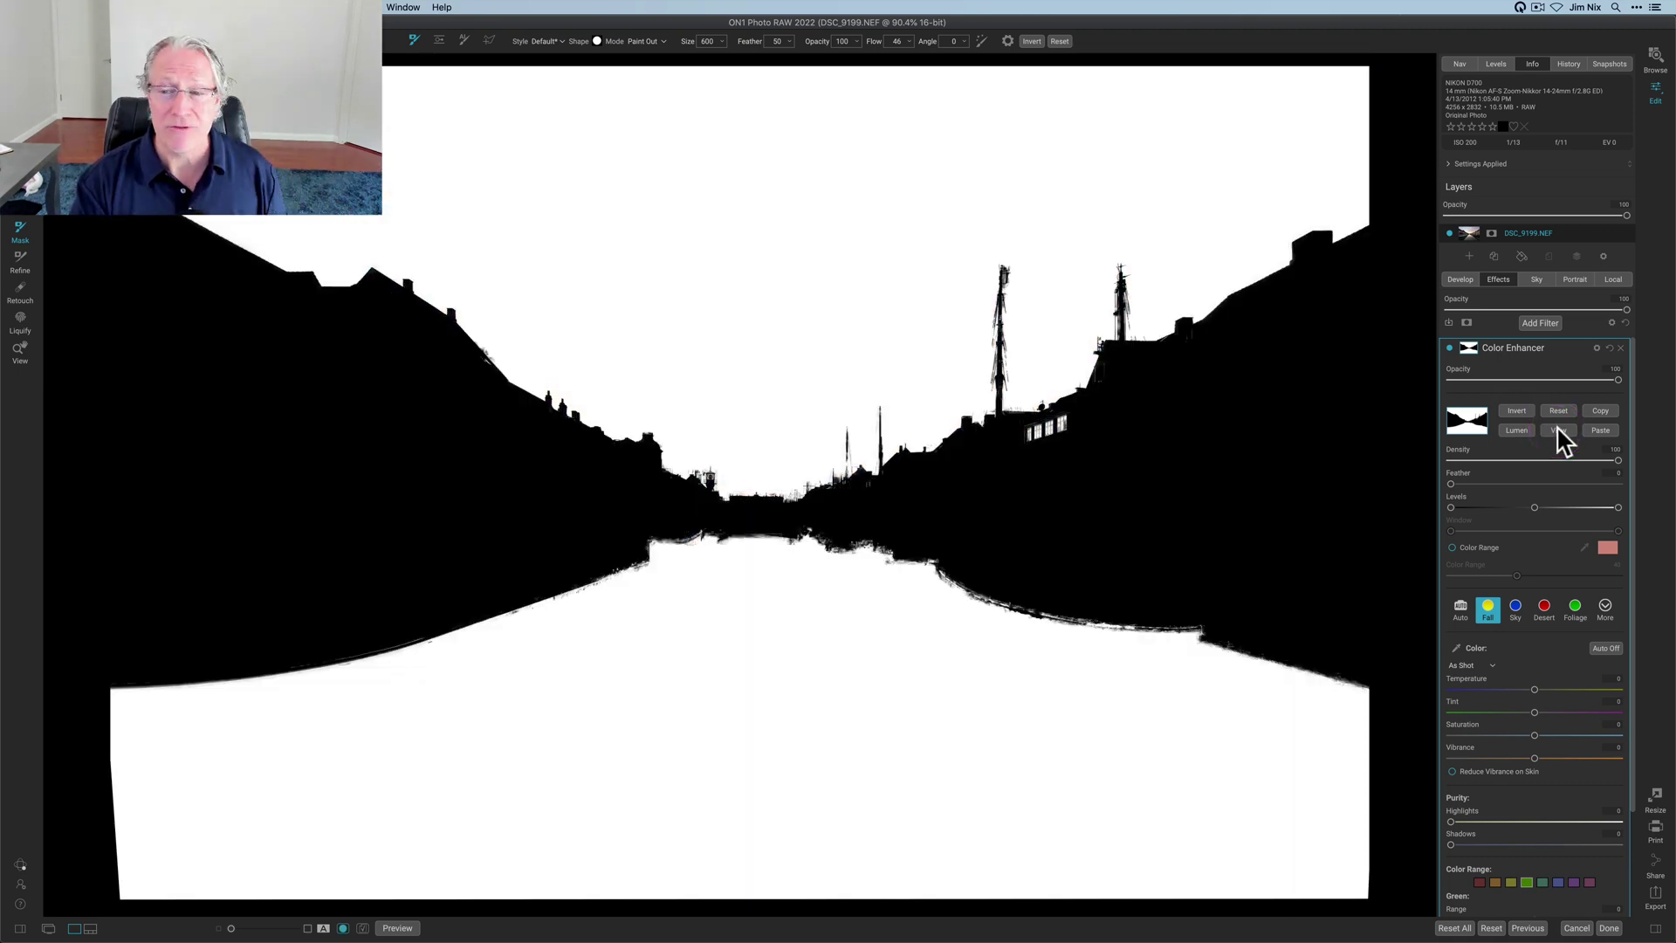
click(1557, 428)
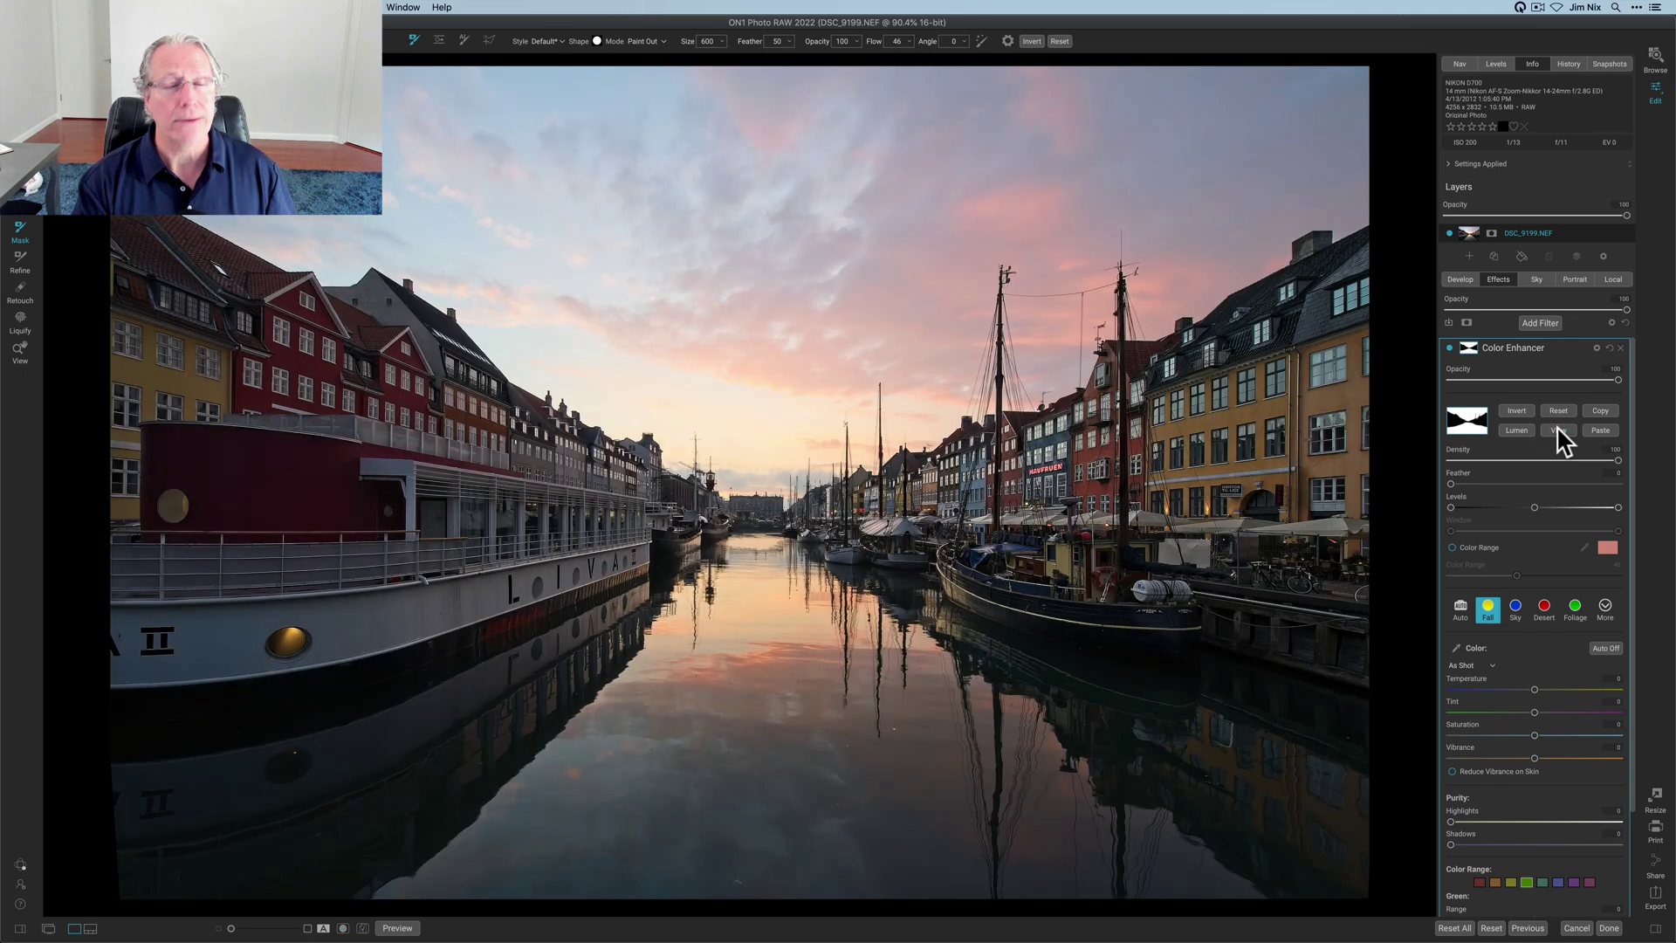
click(1468, 348)
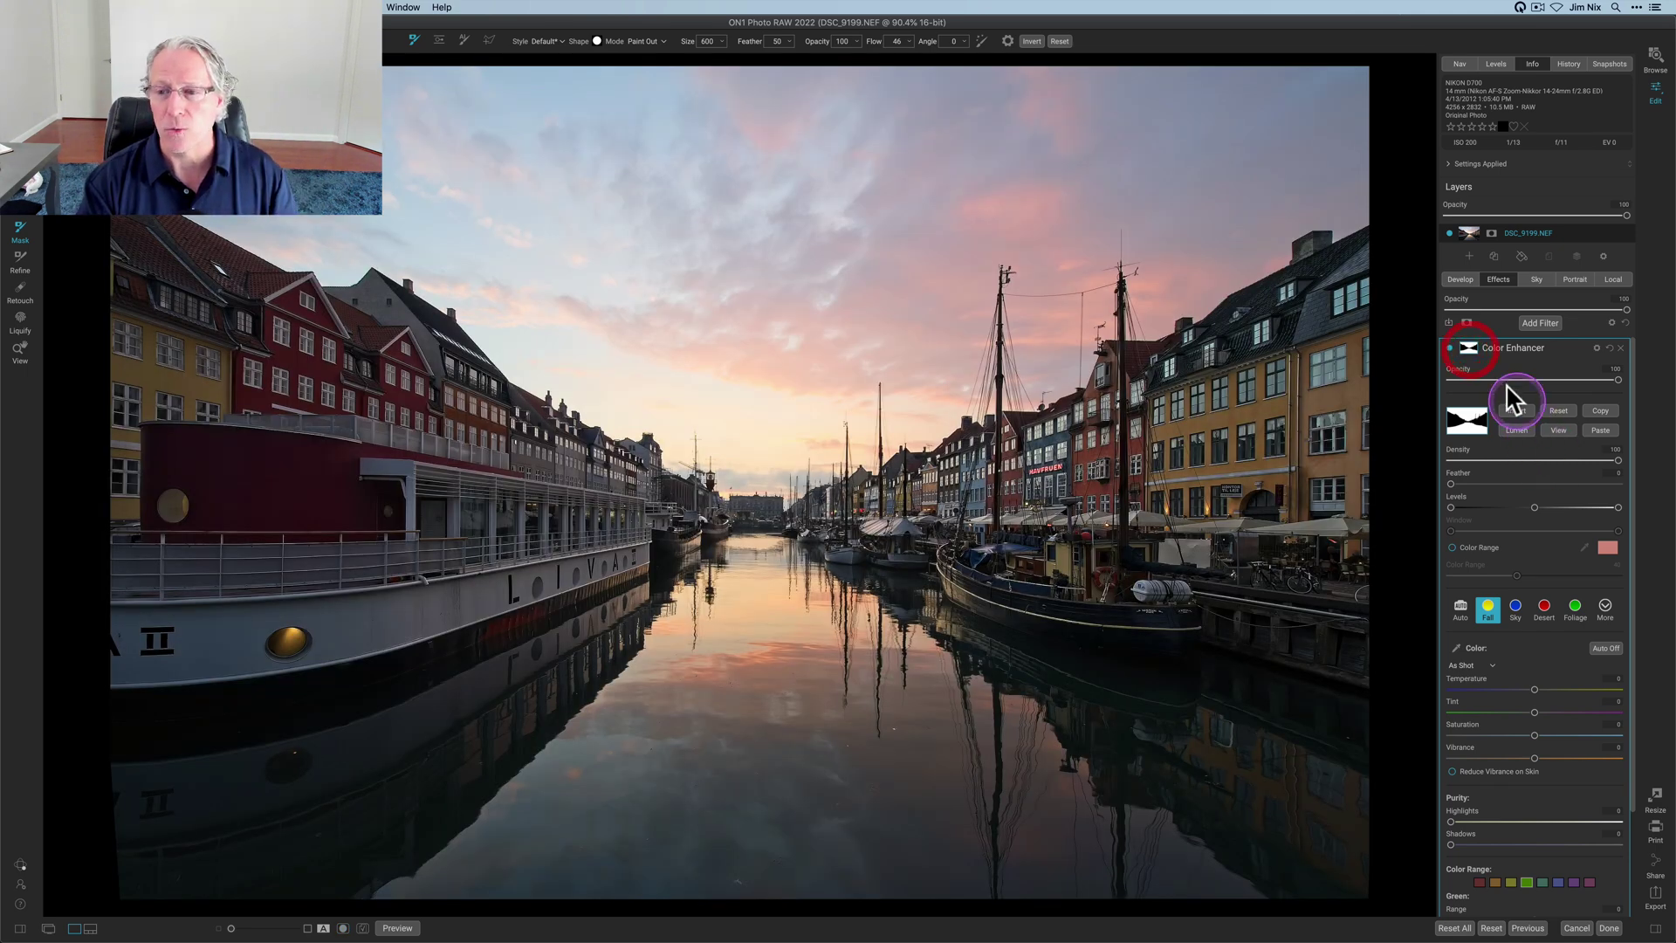
- Compare with the Color Enhancer off, then warm its temperature slightly and set vibrance to 10
click(1449, 348)
click(1449, 348)
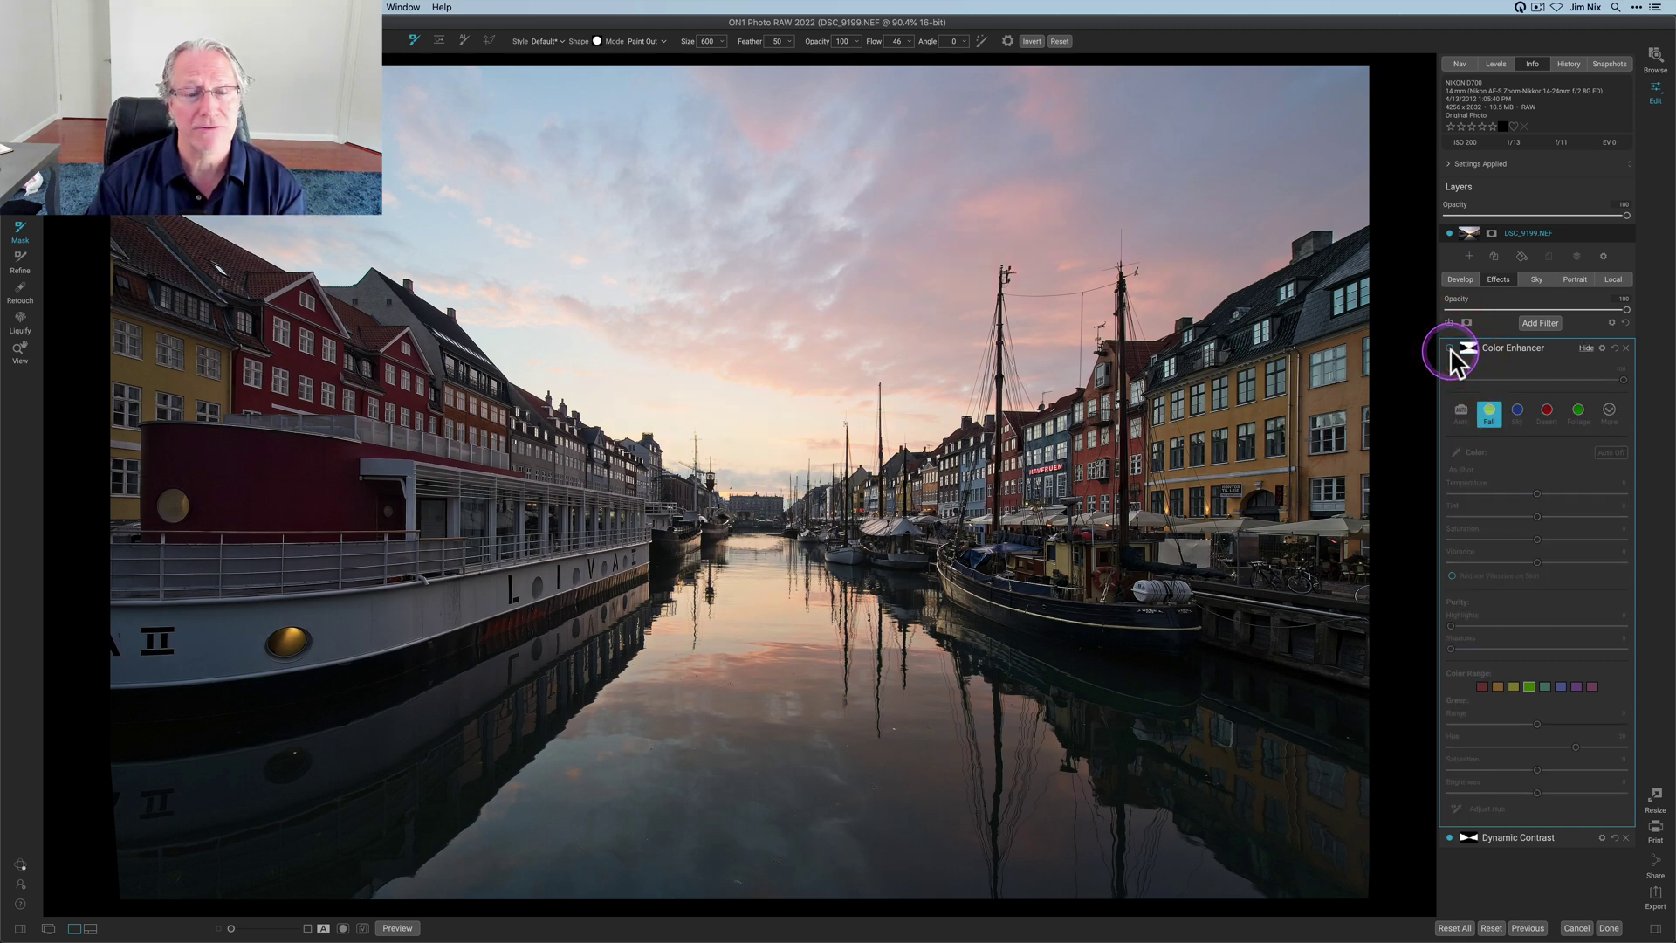
click(1449, 349)
click(1536, 515)
drag(1538, 491, 1541, 504)
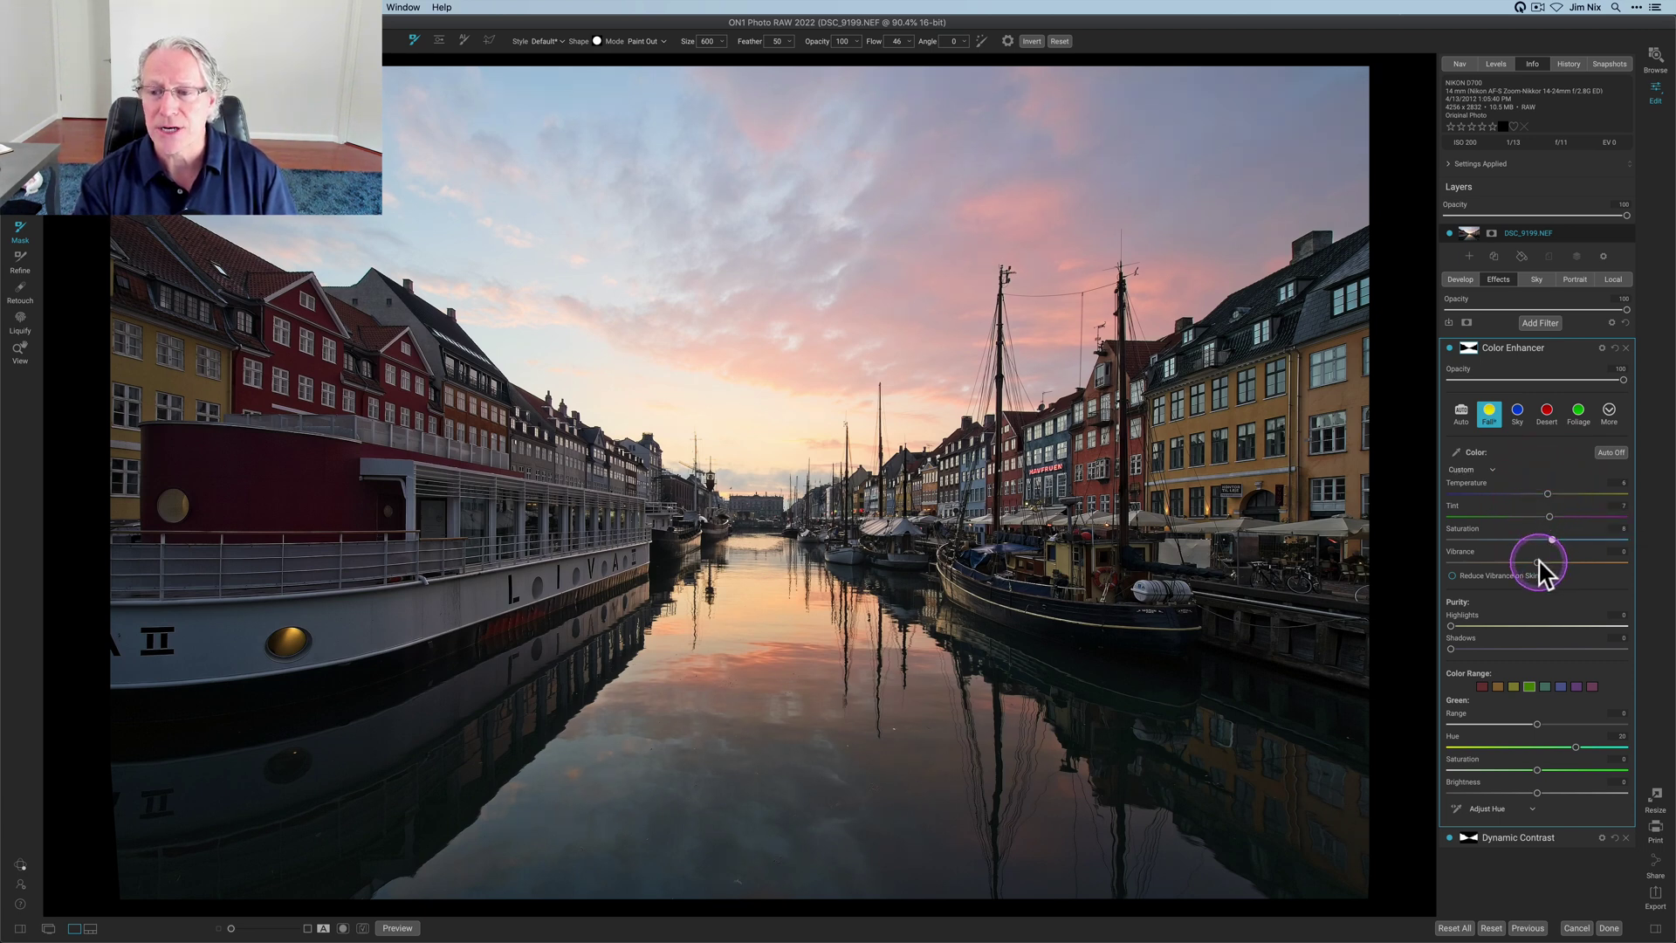
drag(1539, 563, 1555, 563)
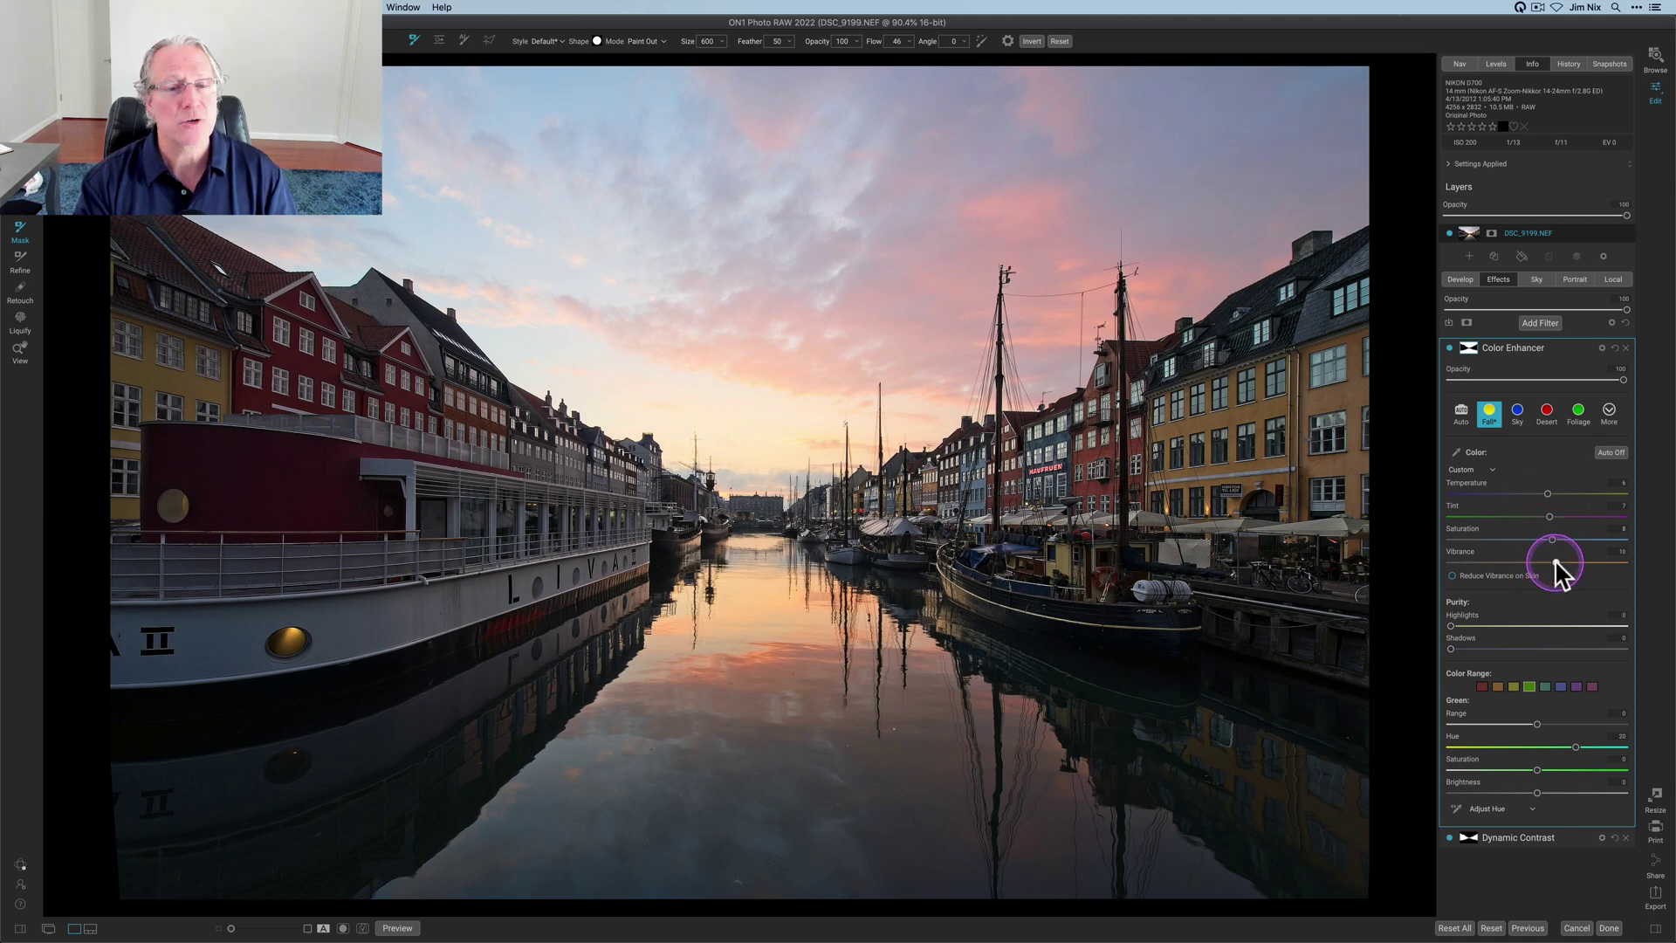
- Raise the Color Enhancer's vibrance to 14 and tint to 20, toggling it to compare
click(1449, 349)
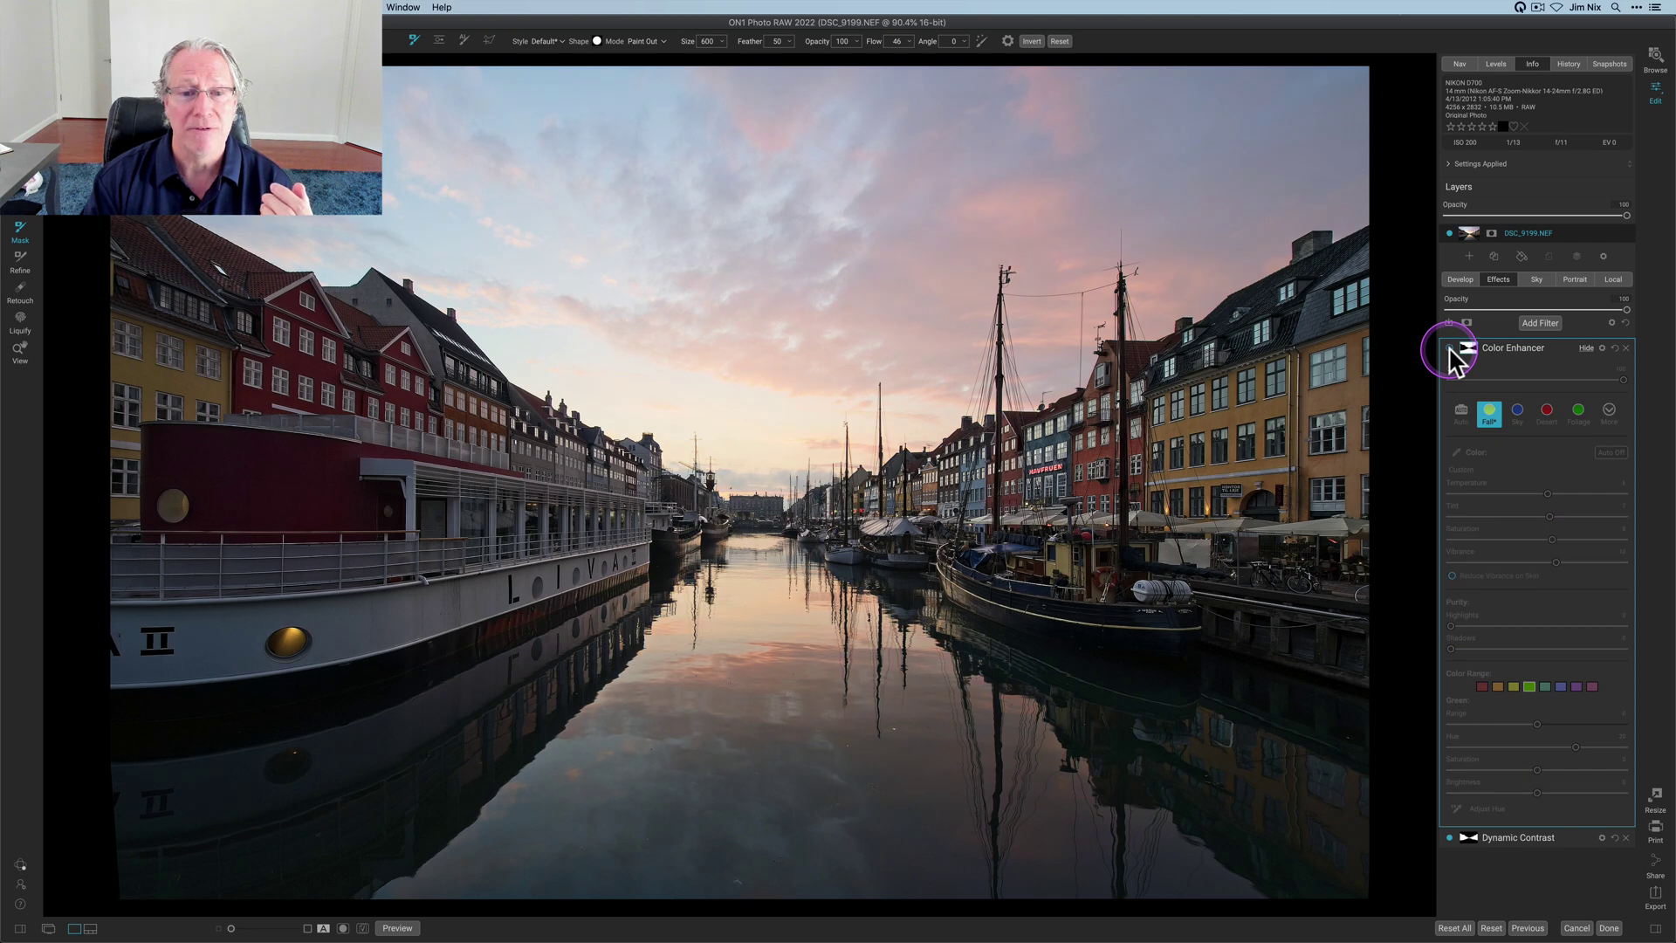
click(1450, 349)
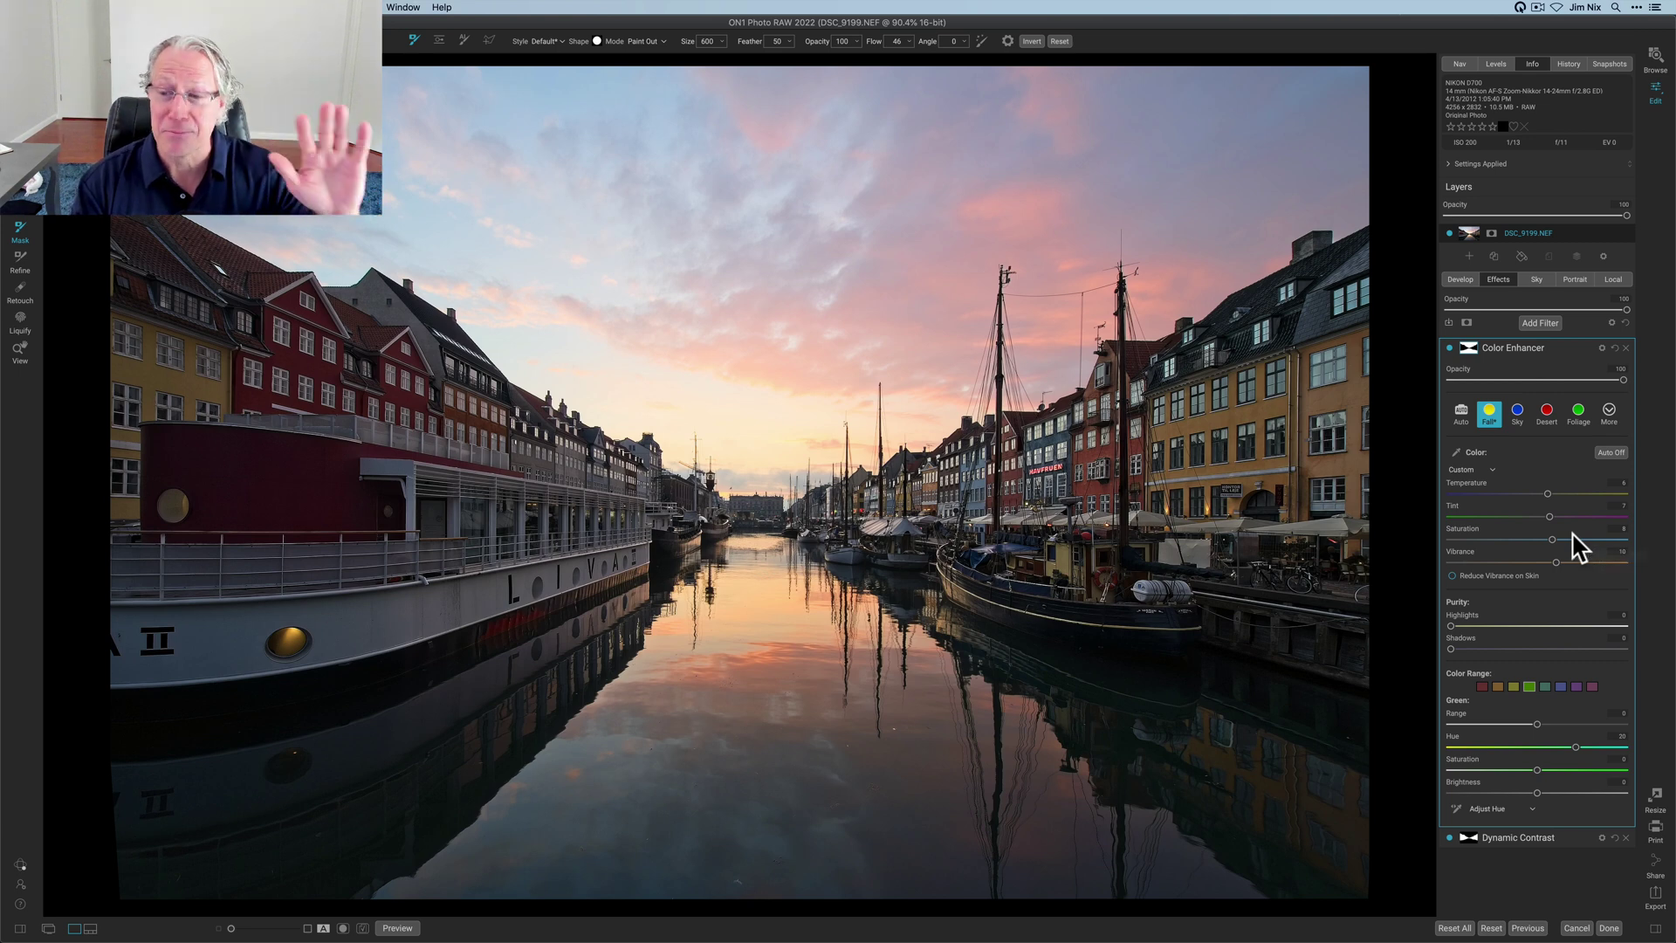
click(1552, 490)
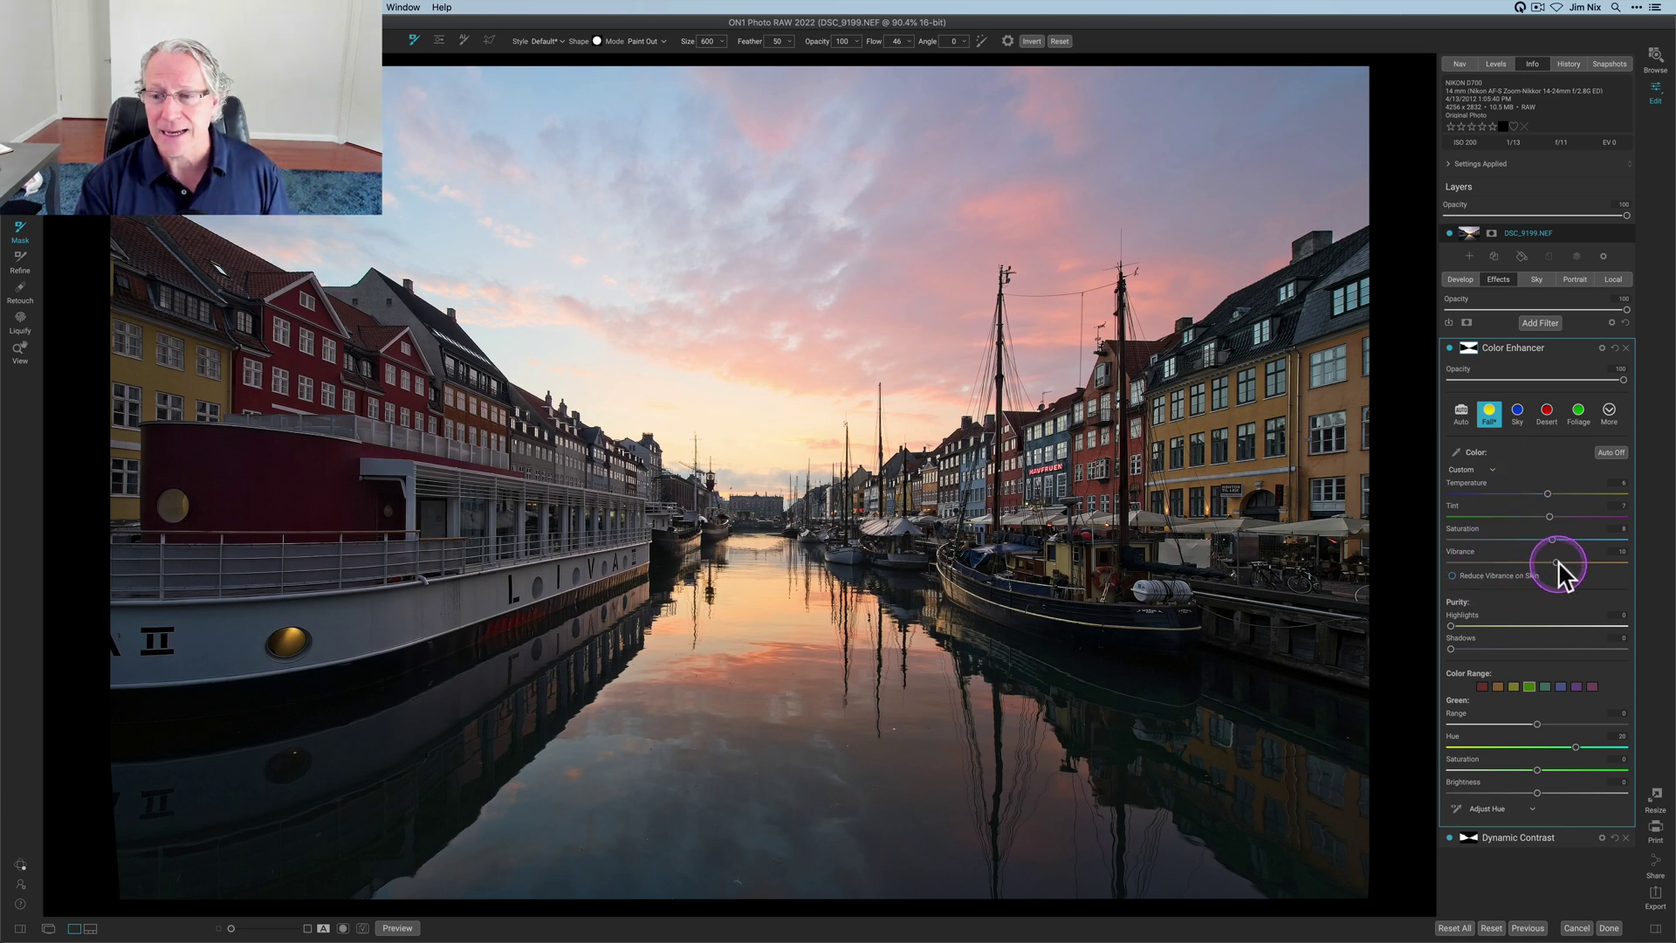
drag(1558, 563, 1561, 515)
click(1449, 349)
click(1451, 349)
click(1450, 349)
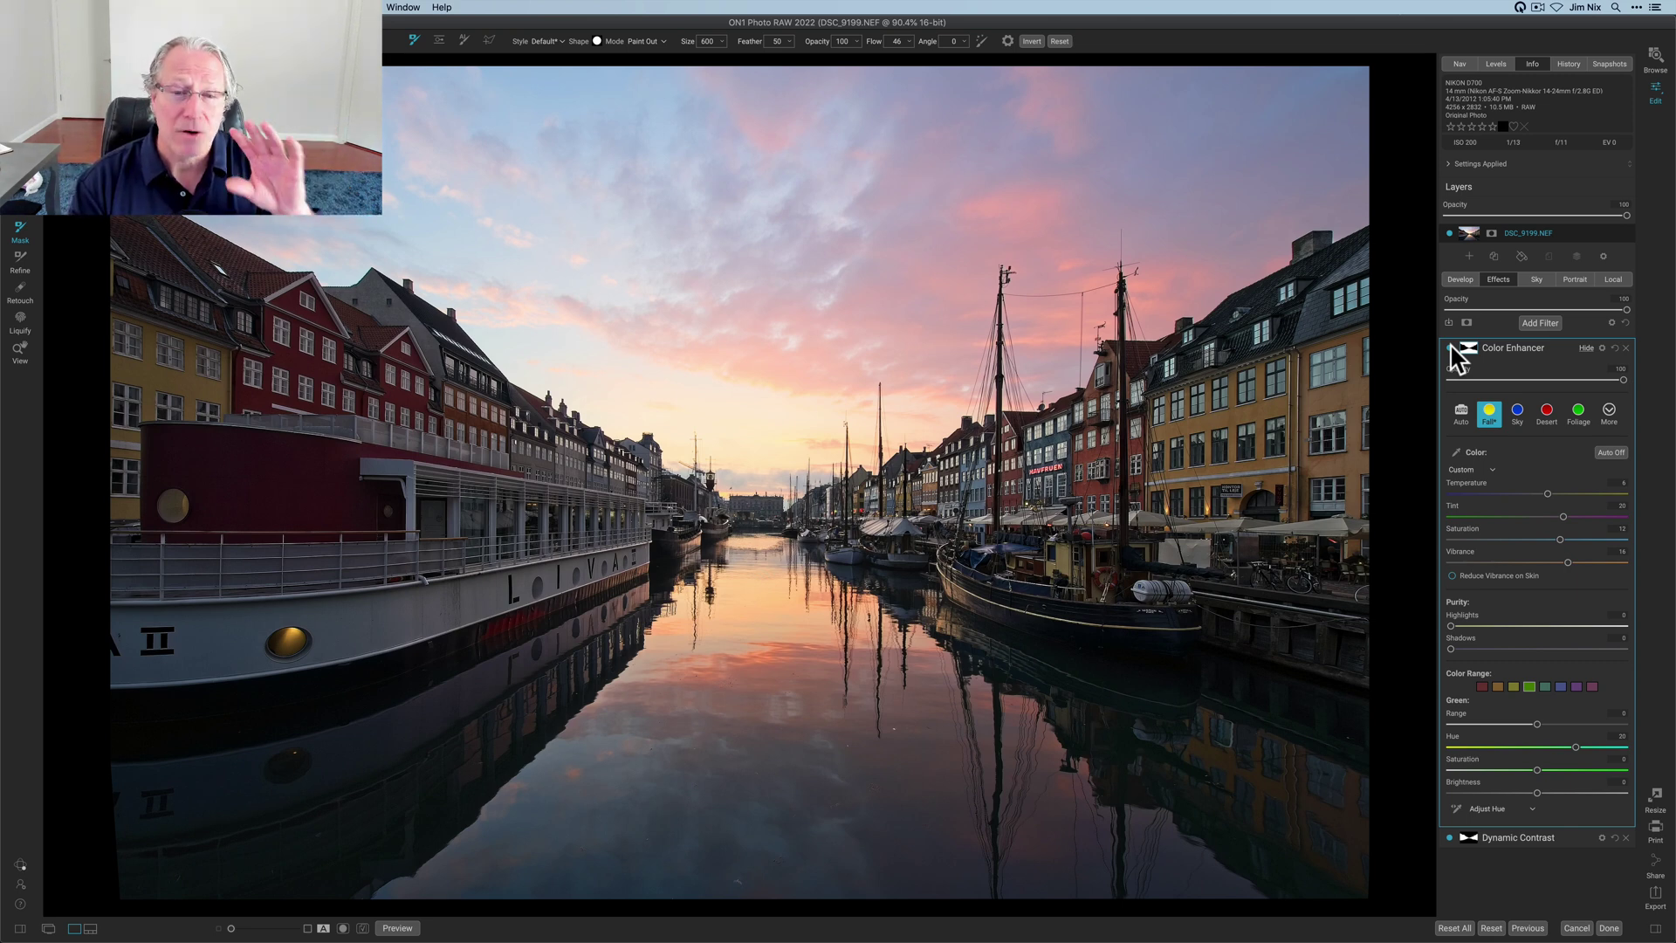
- Add a local adjustment with a slightly tilted, widened linear gradient mask at the horizon
click(1614, 280)
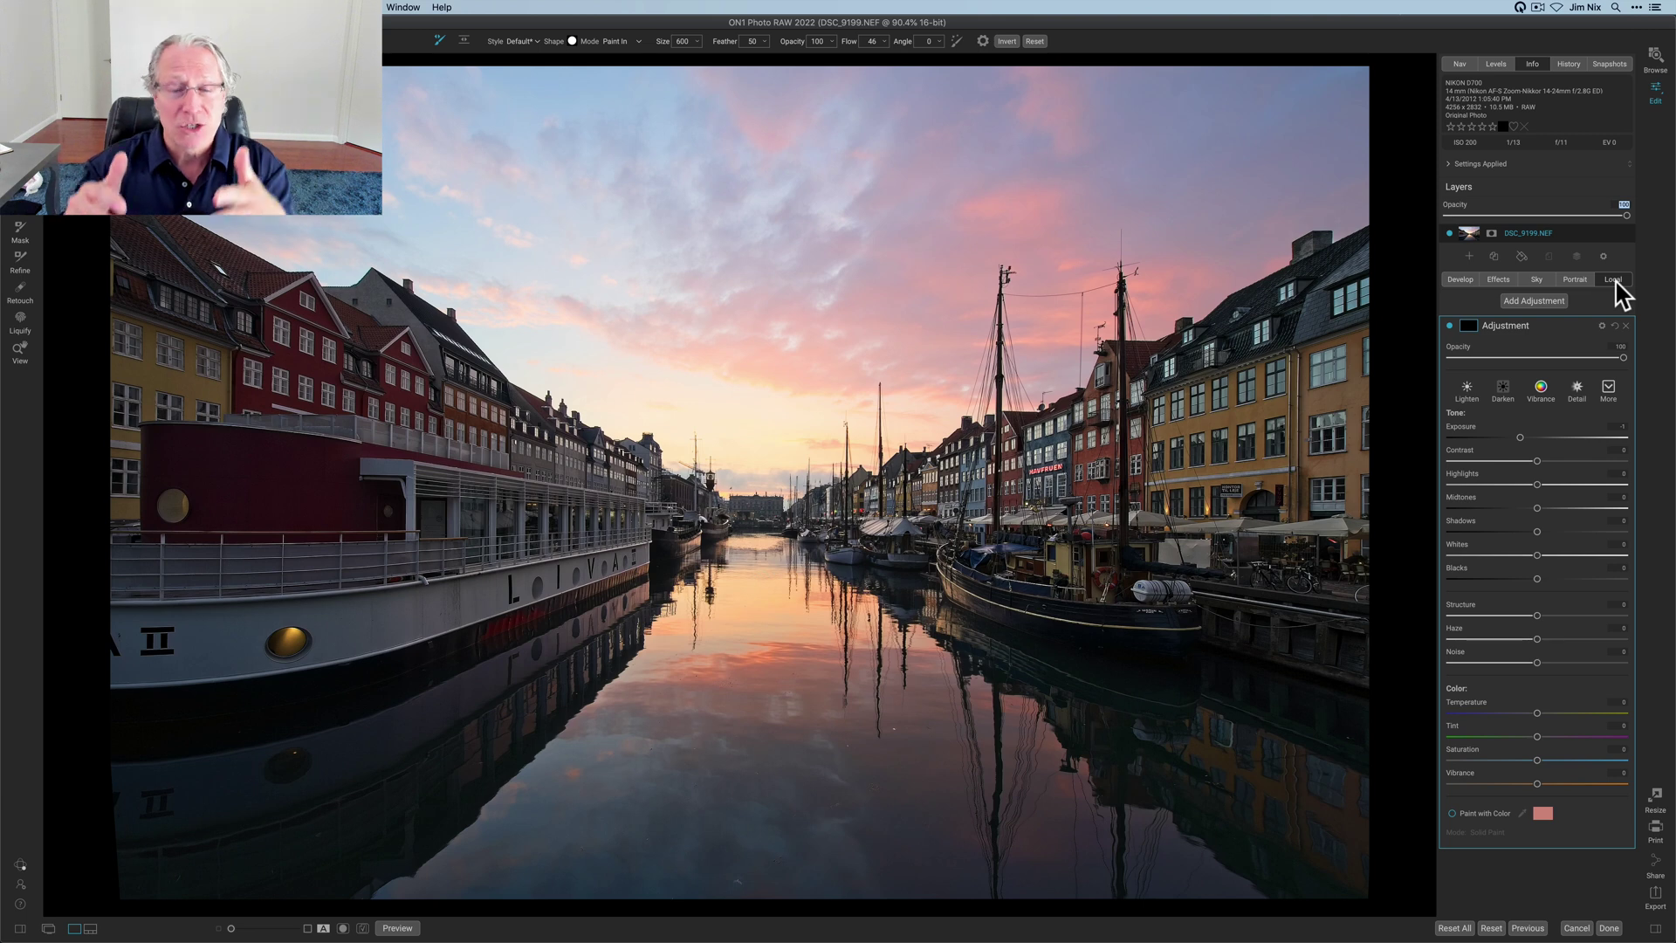
double_click(1519, 434)
click(1467, 327)
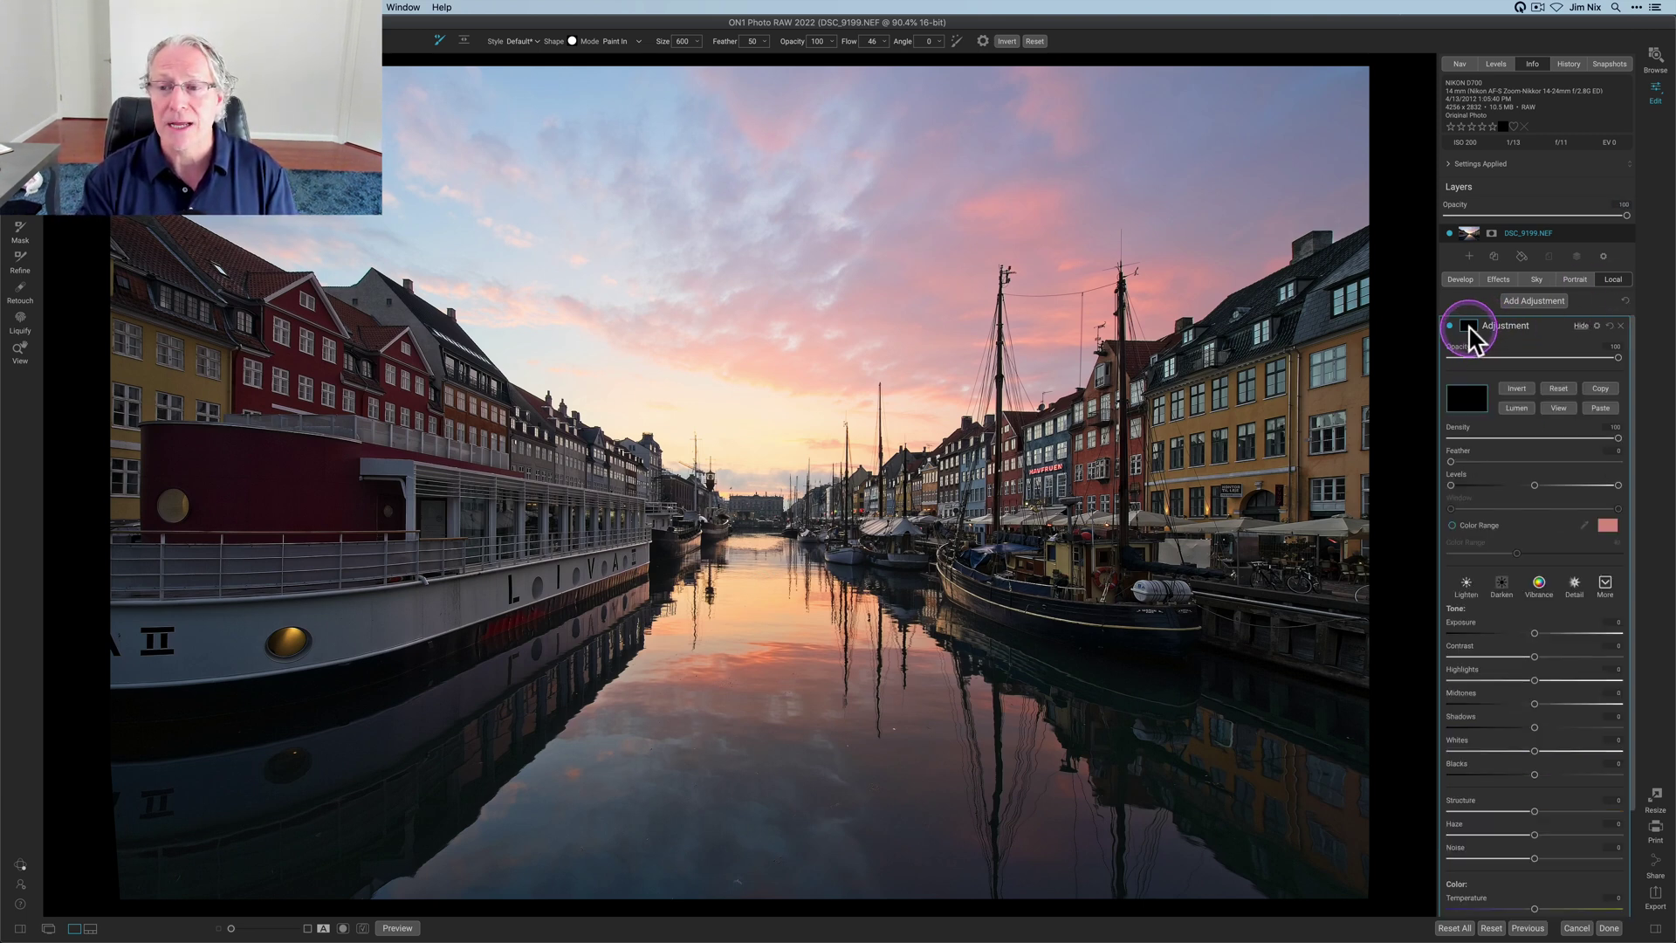
click(464, 41)
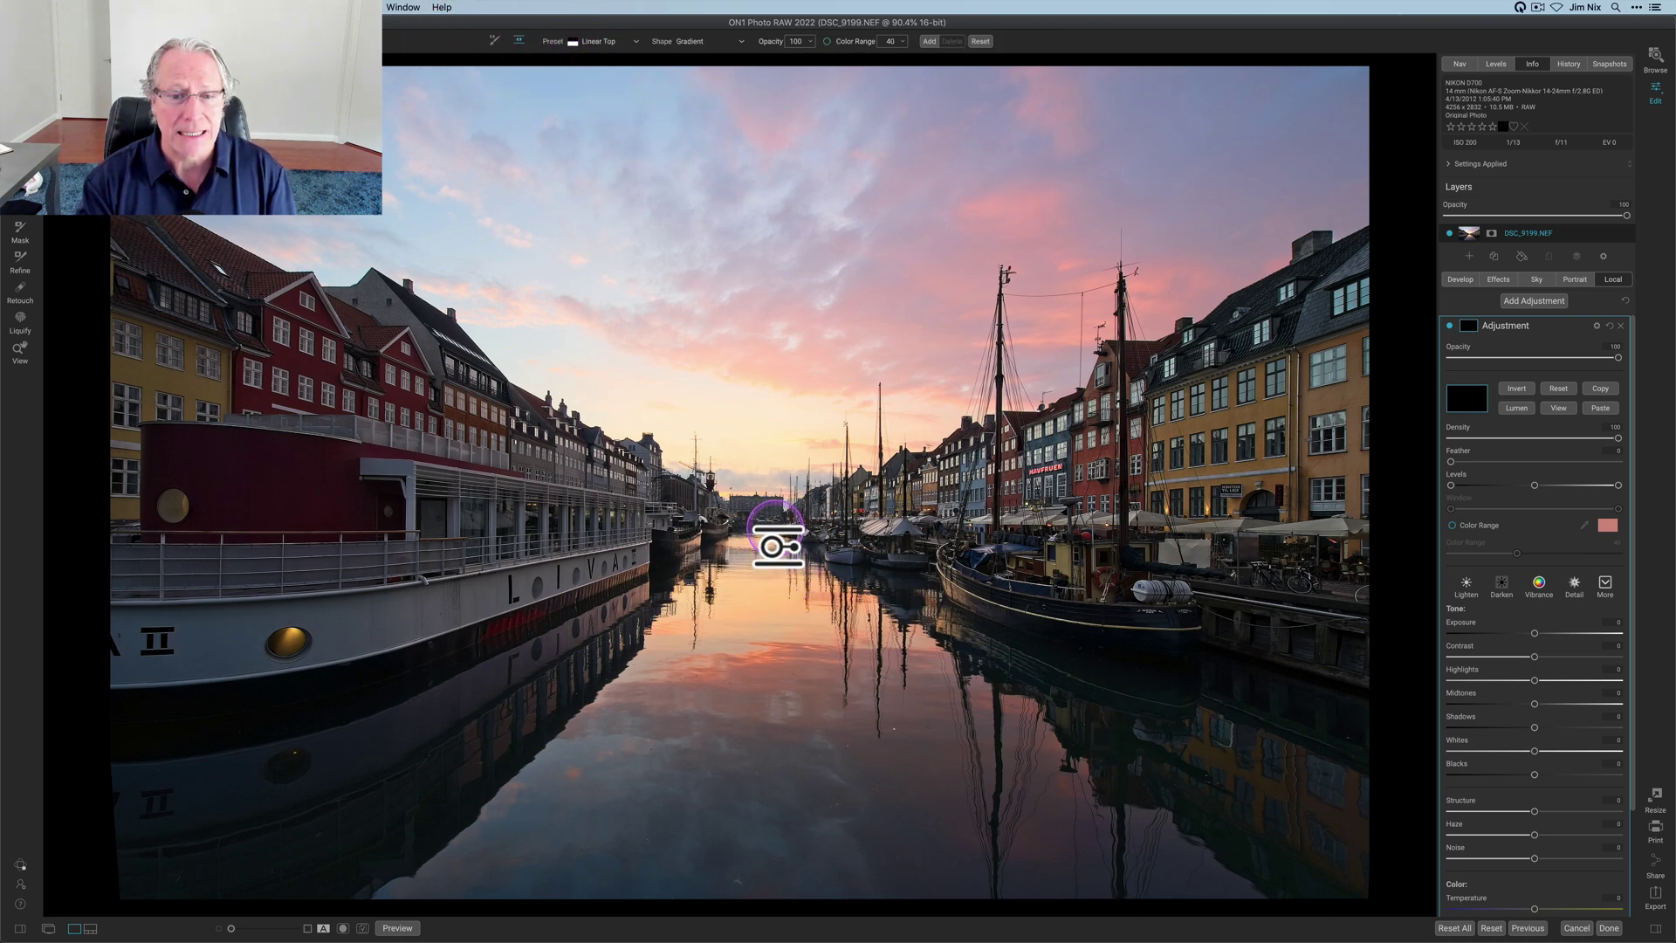
click(774, 528)
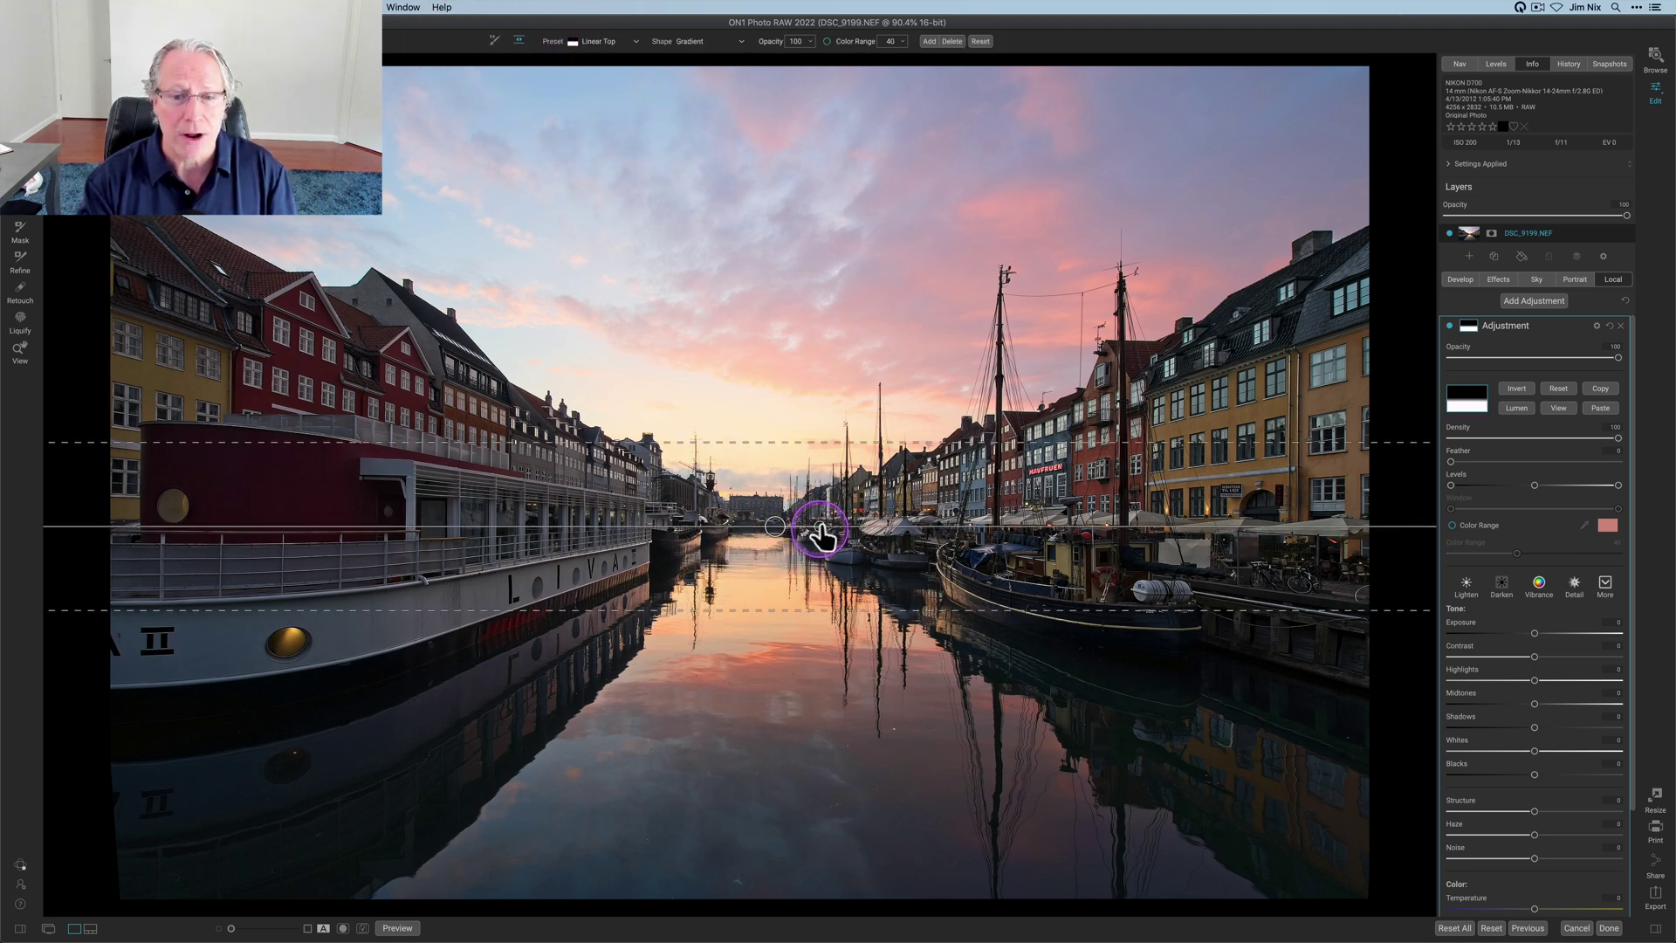
mouse_move(817, 530)
mouse_down()
mouse_move(797, 486)
mouse_move(818, 528)
mouse_up()
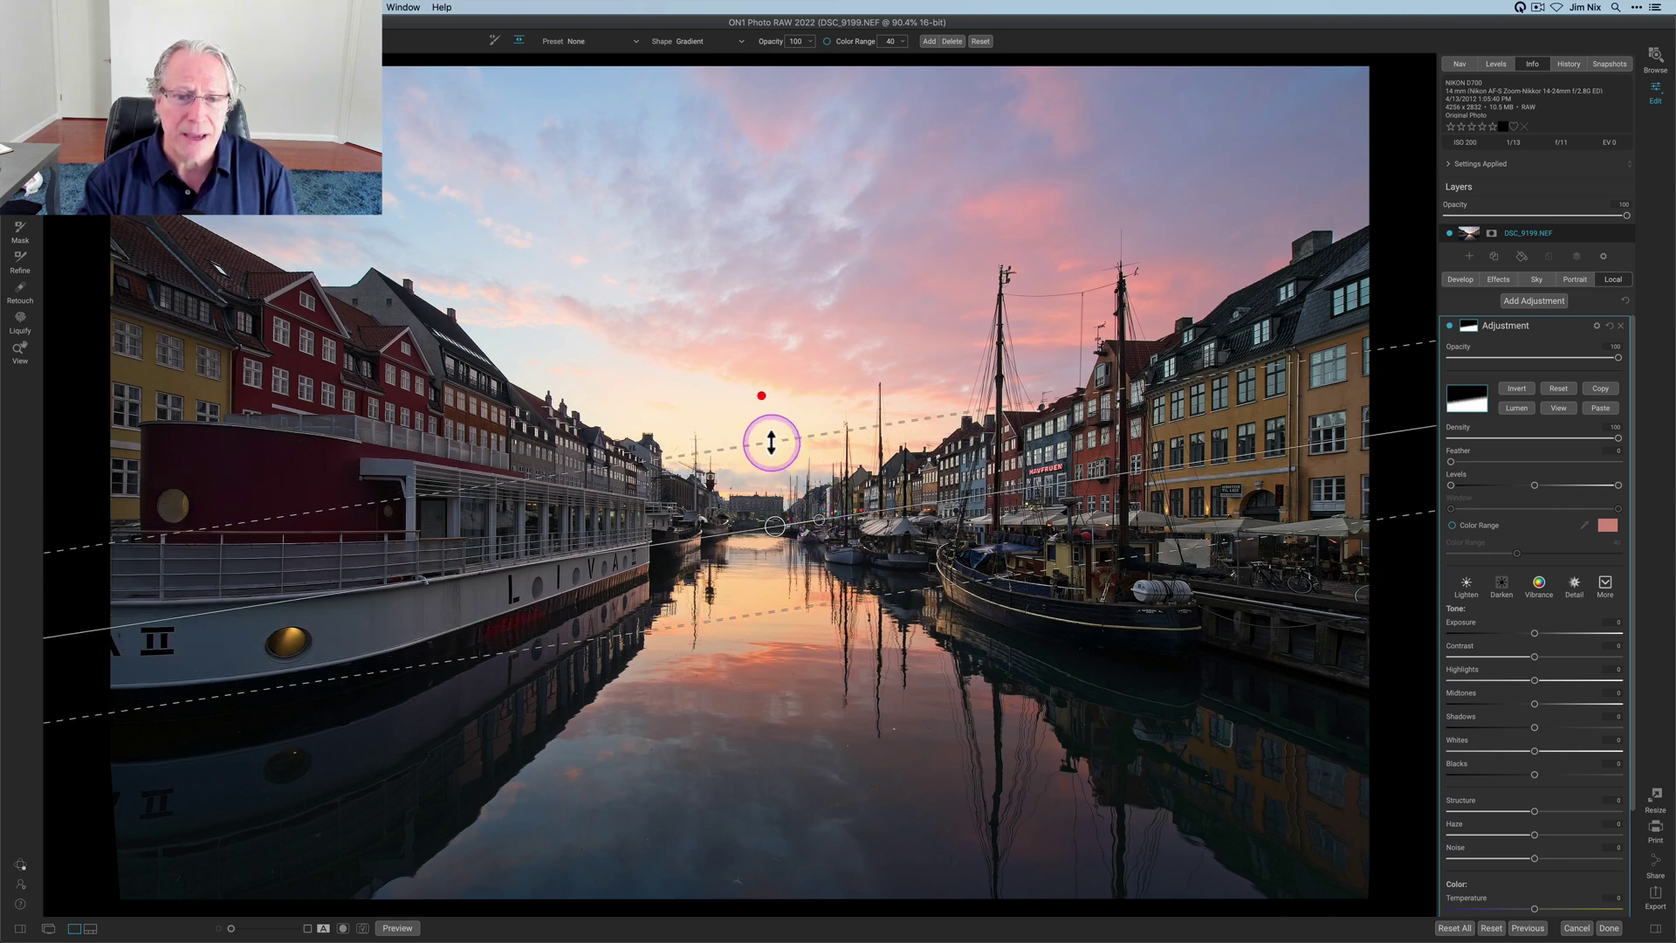
drag(771, 442, 762, 399)
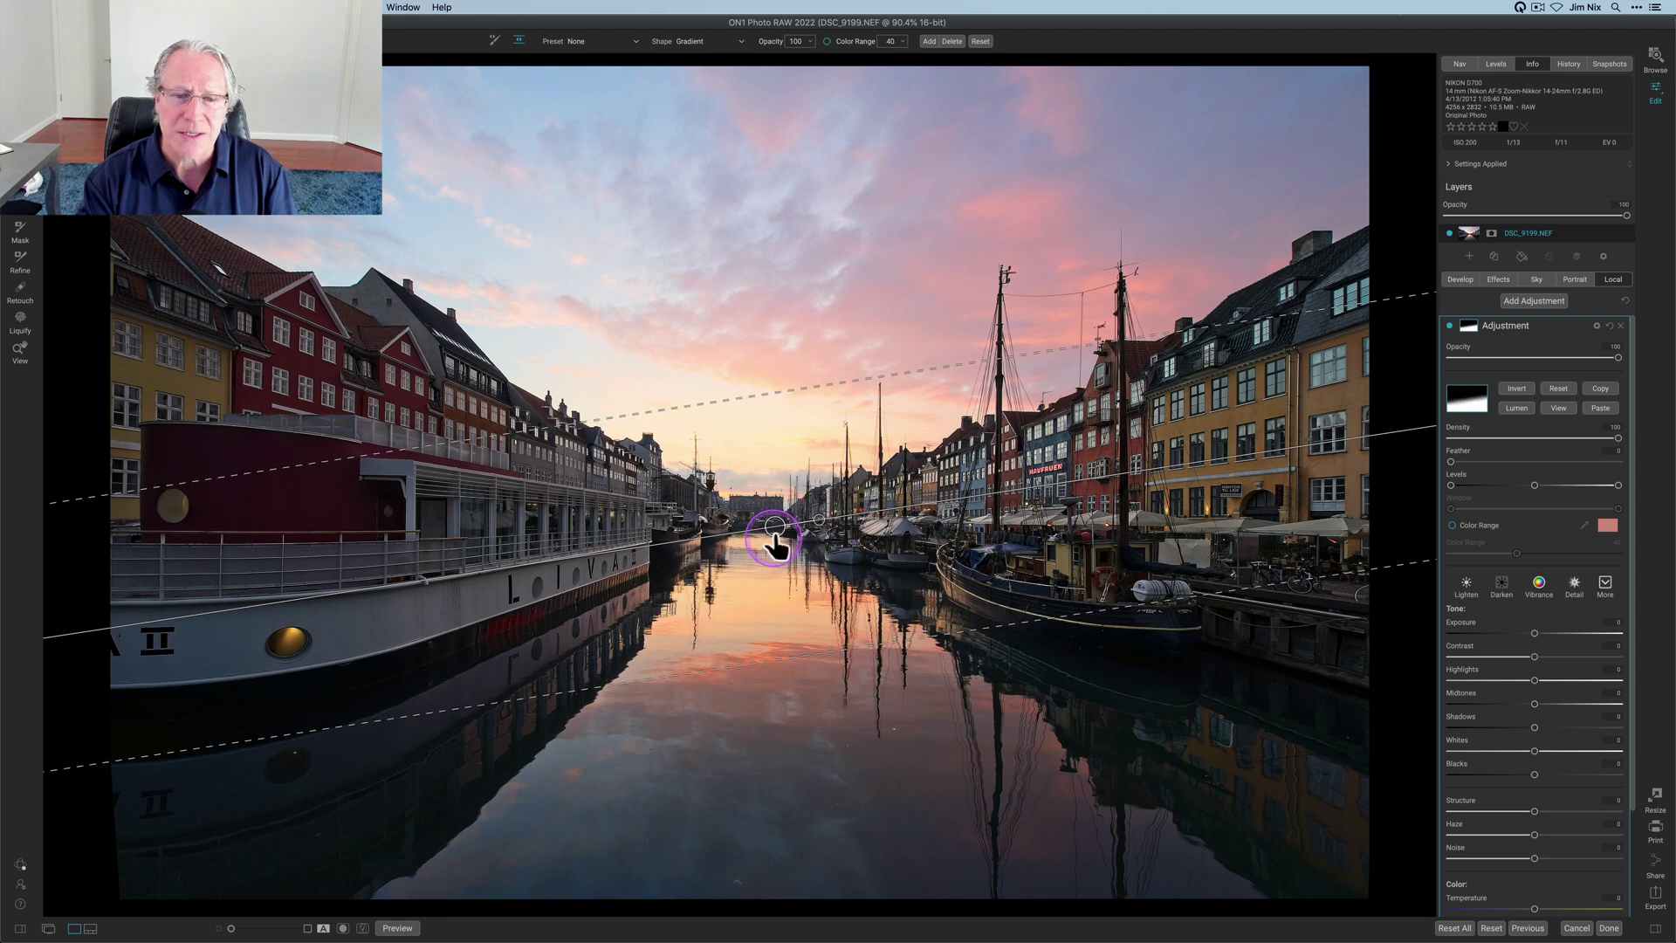
drag(774, 525, 775, 515)
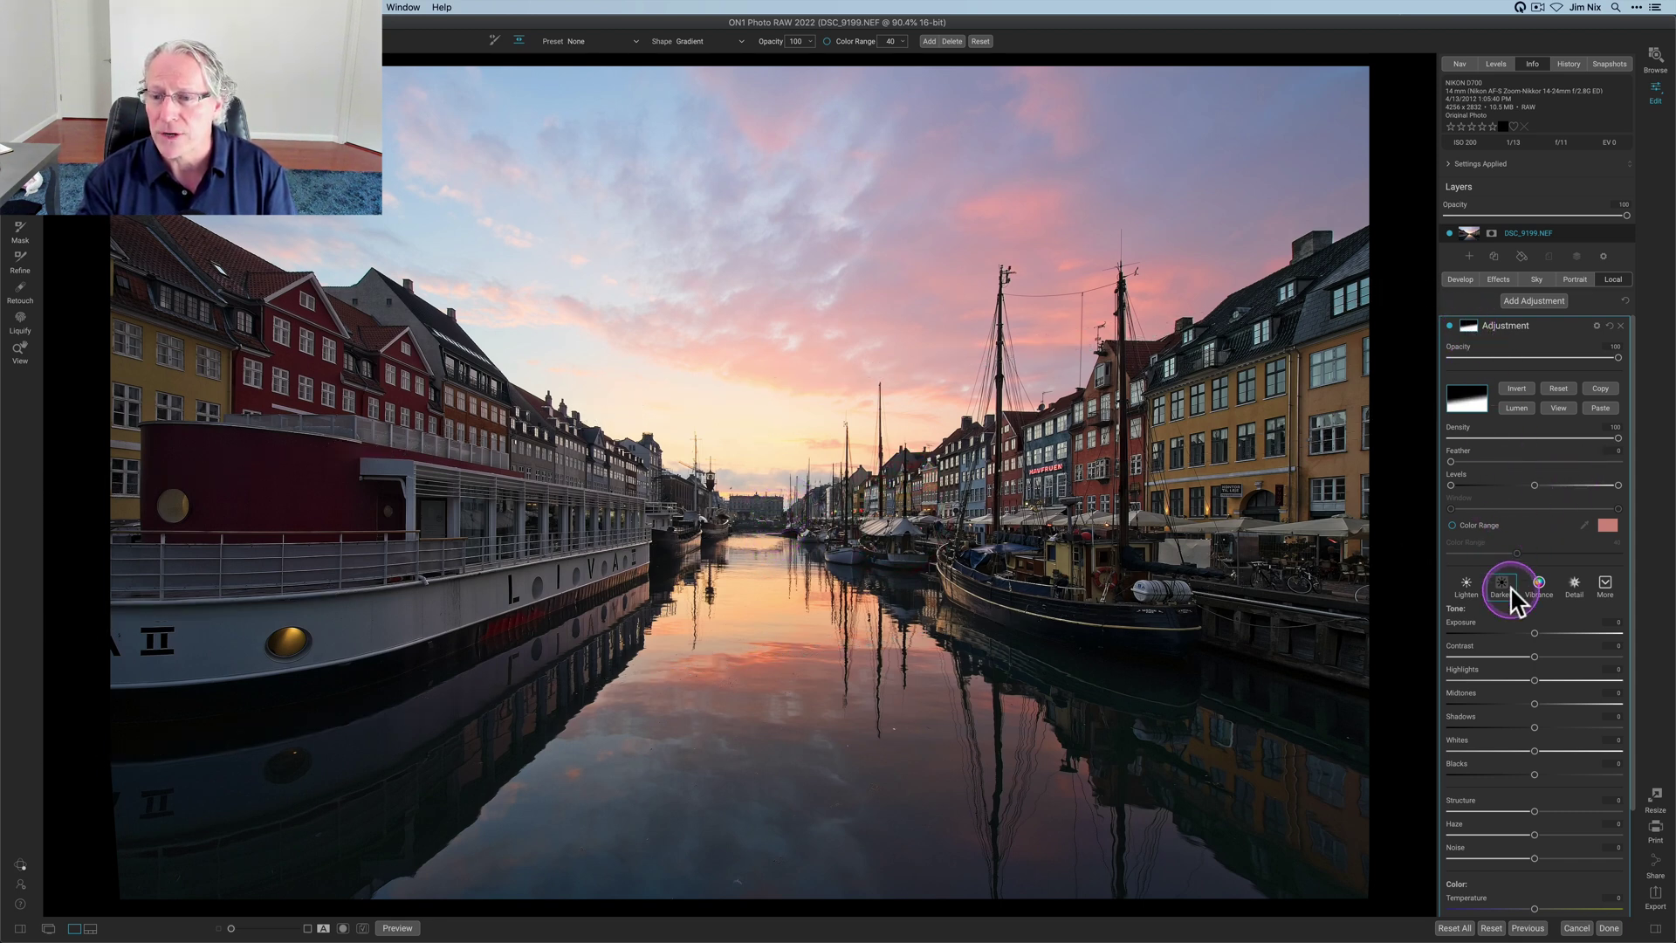
- Set the gradient area's exposure to 0.25 and check the mask in black and white
drag(1535, 630, 1542, 628)
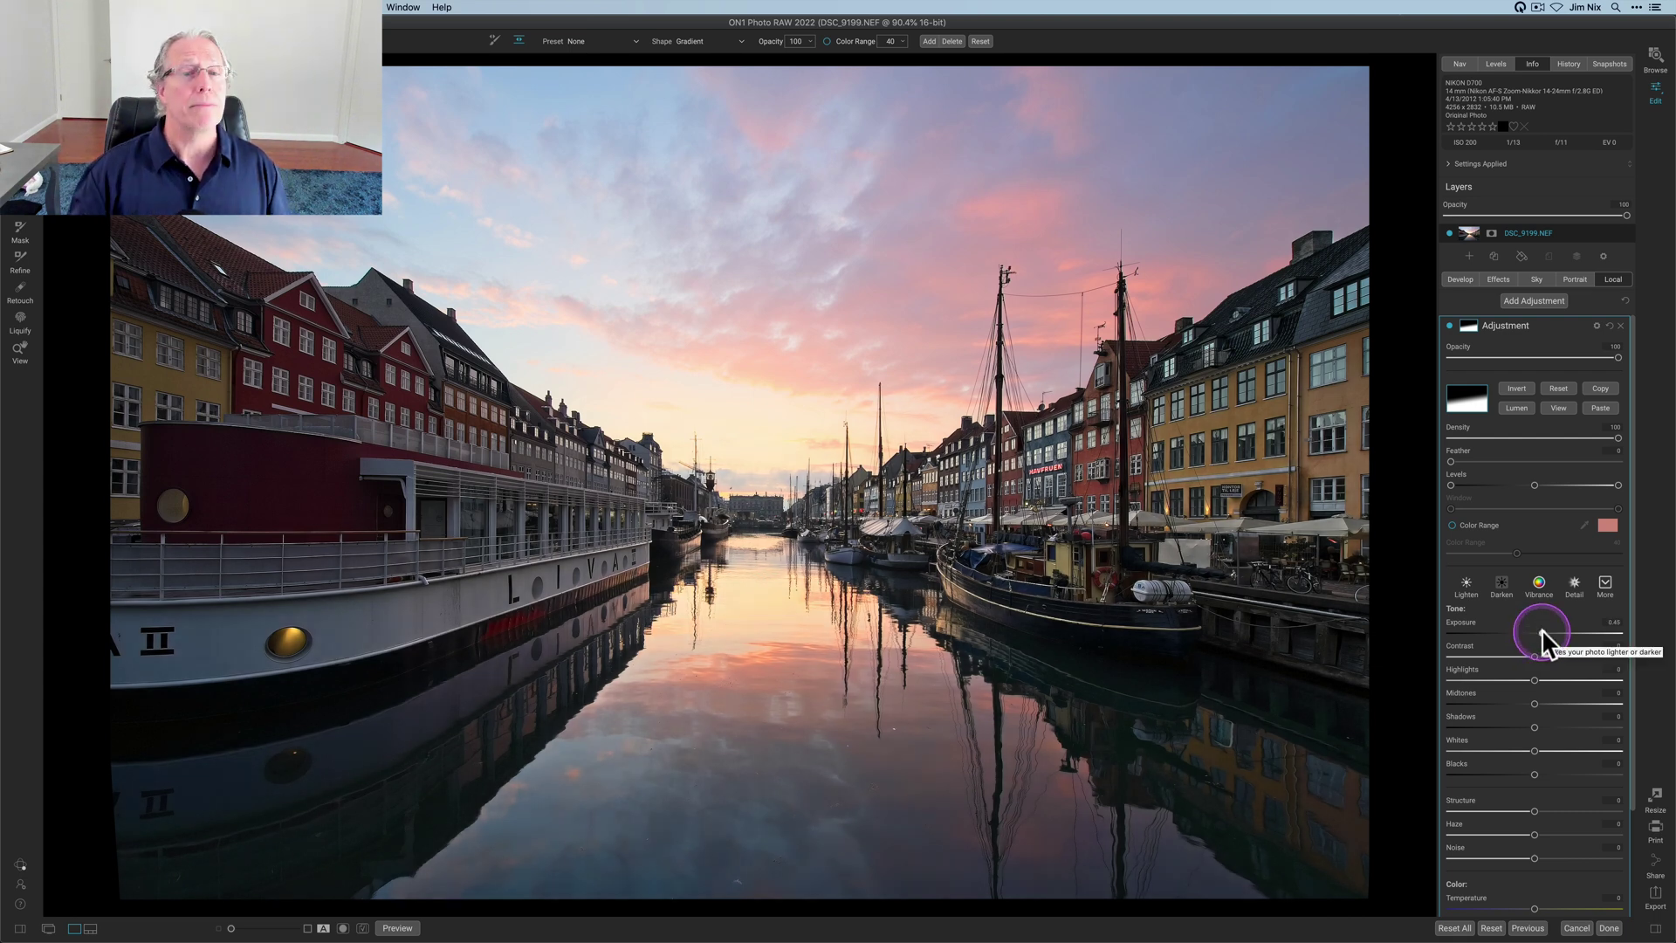
click(1558, 407)
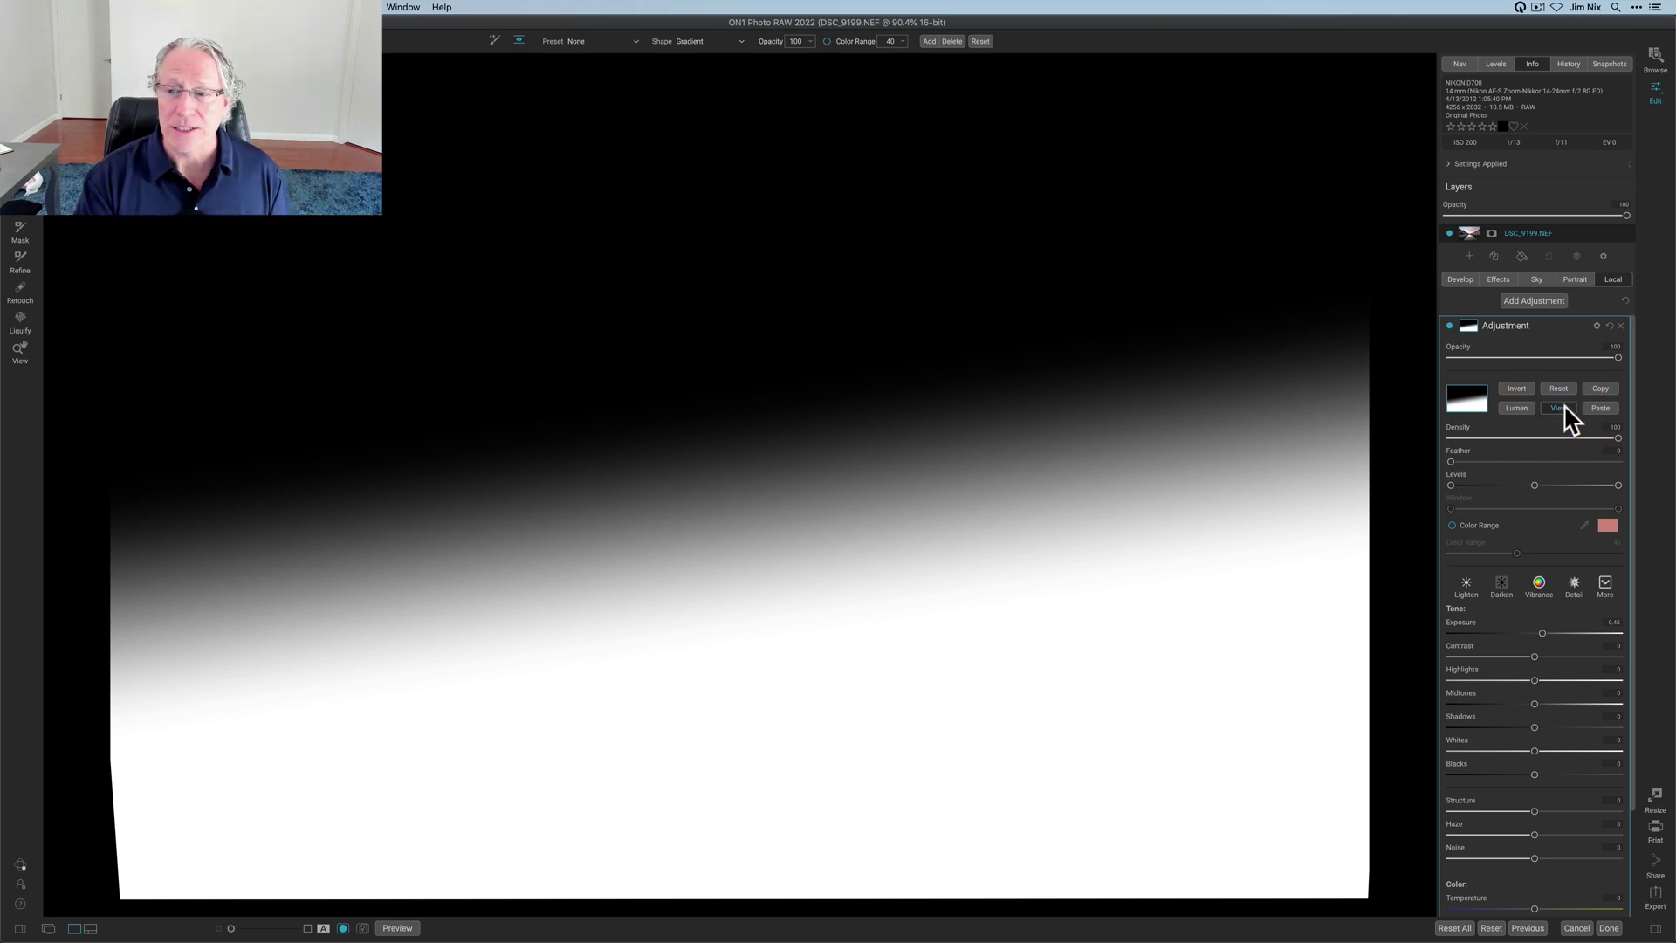
click(1562, 407)
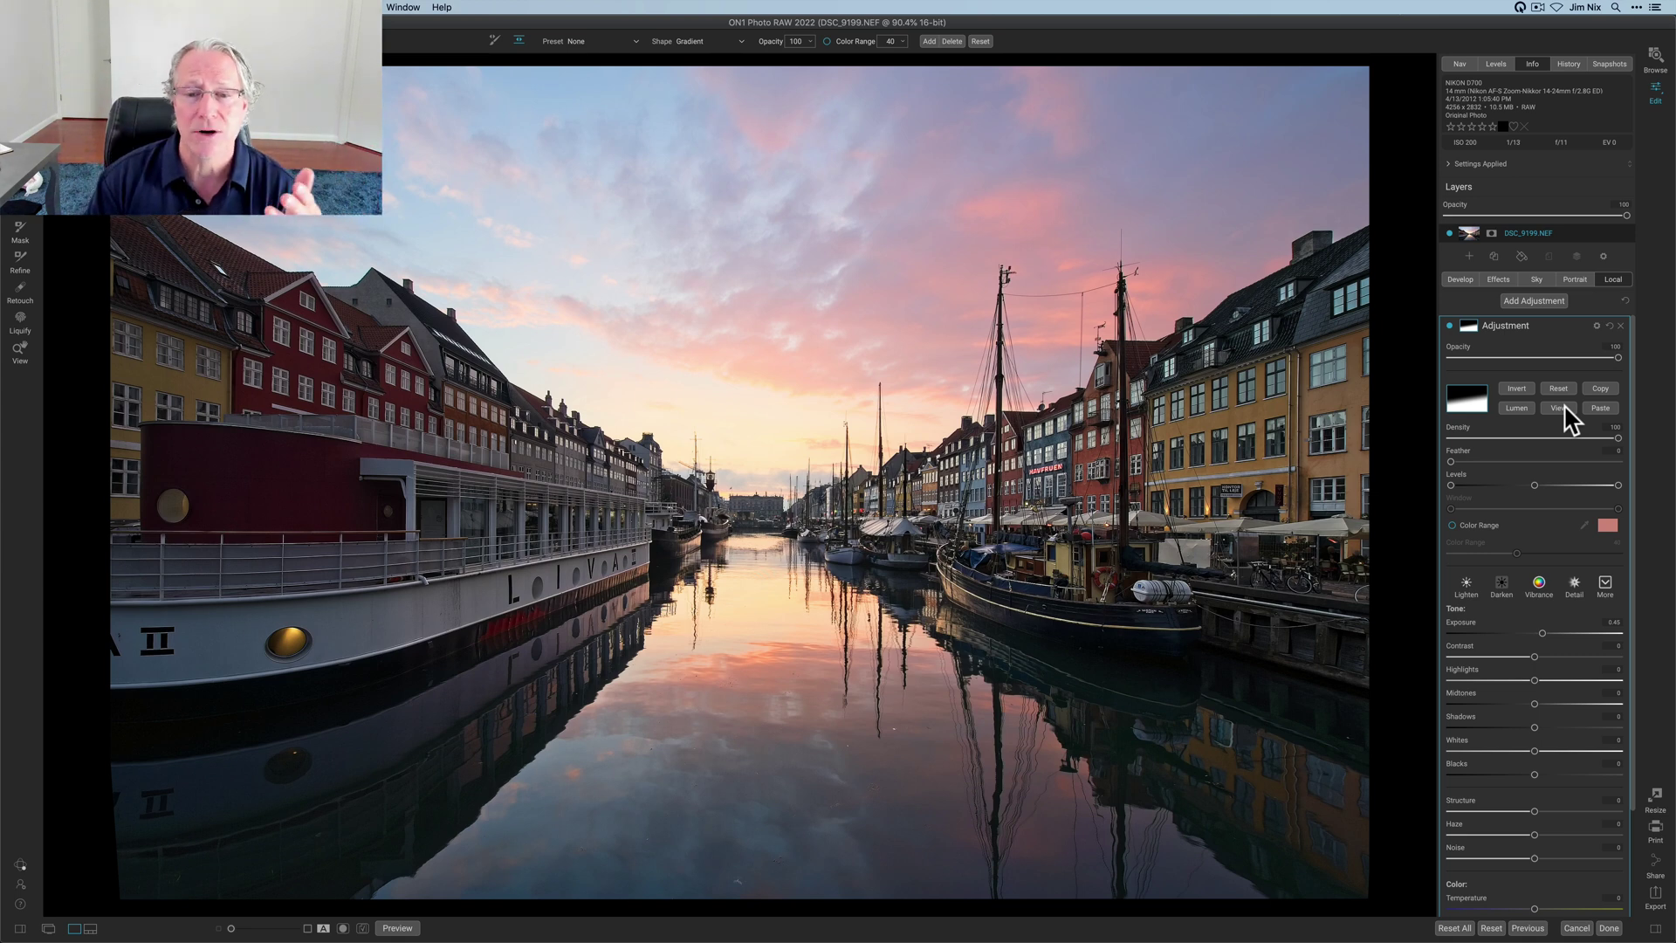
- Compare the gradient adjustment on and off, then add a second adjustment with the pasted mask
click(1450, 327)
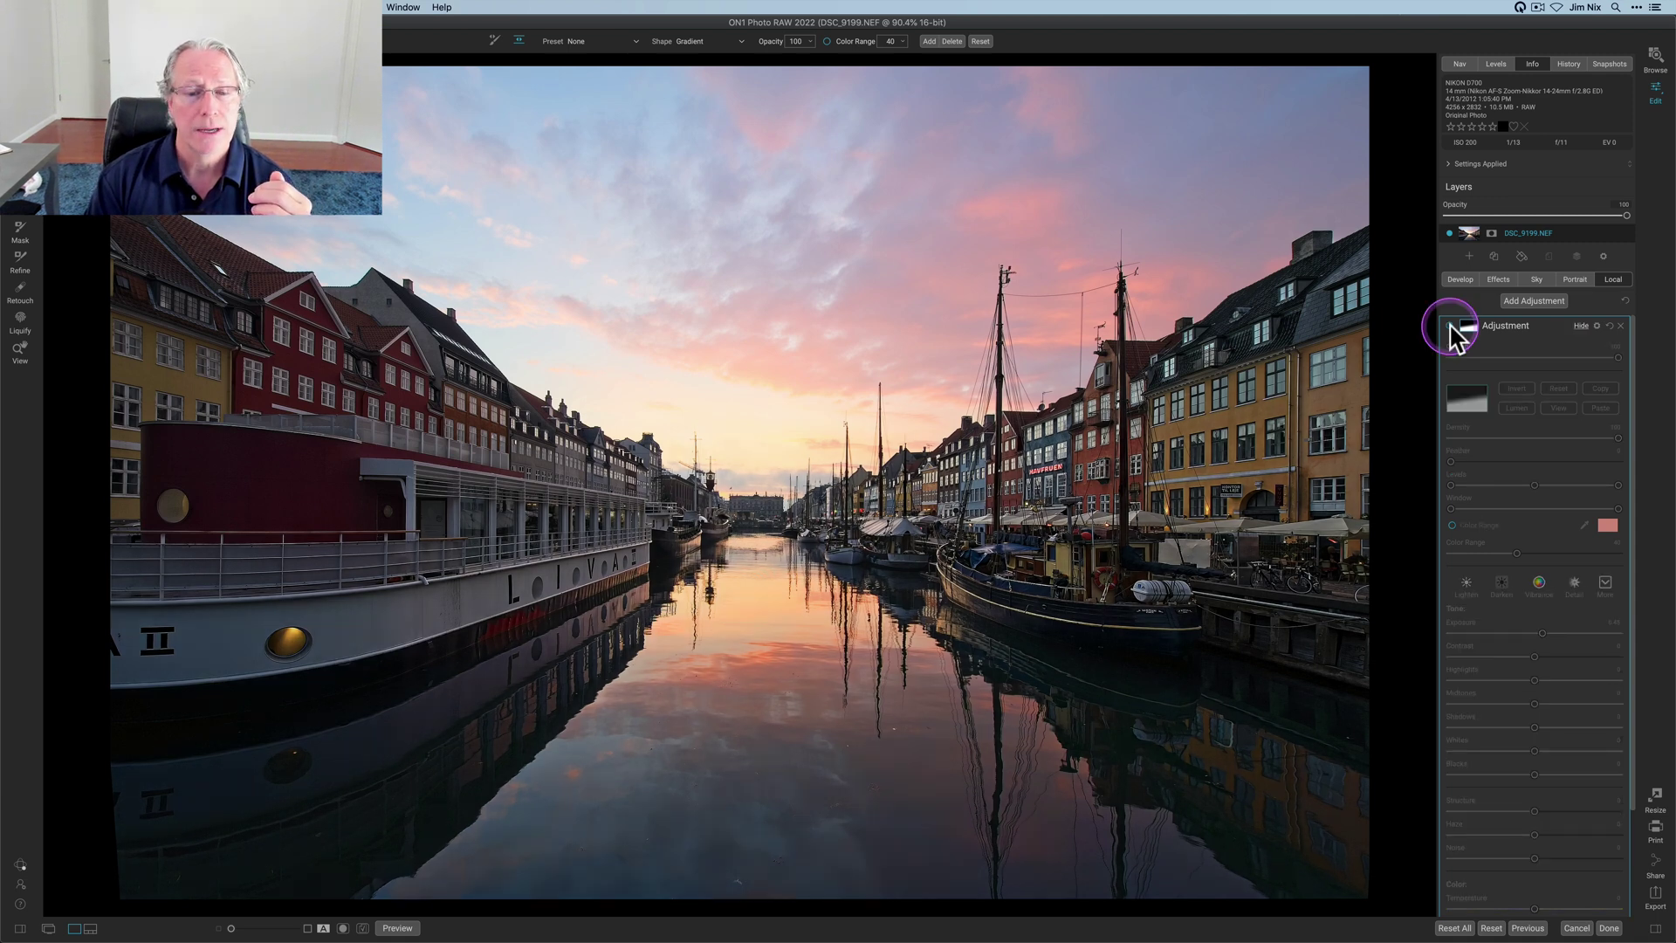
click(1450, 327)
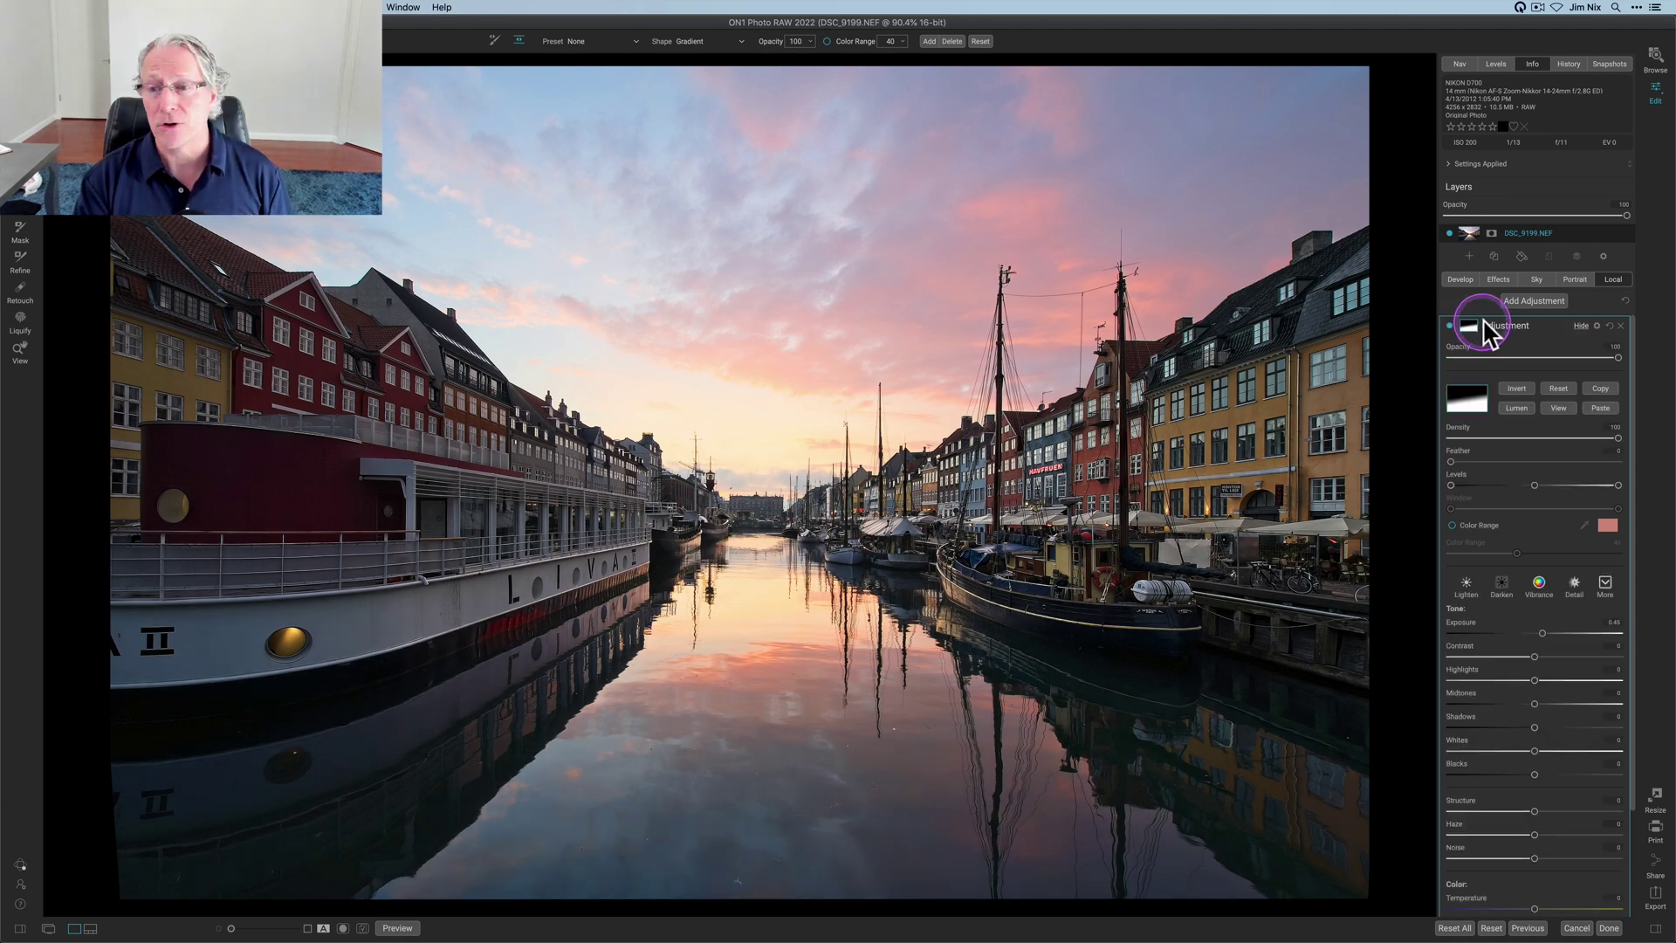
click(1533, 301)
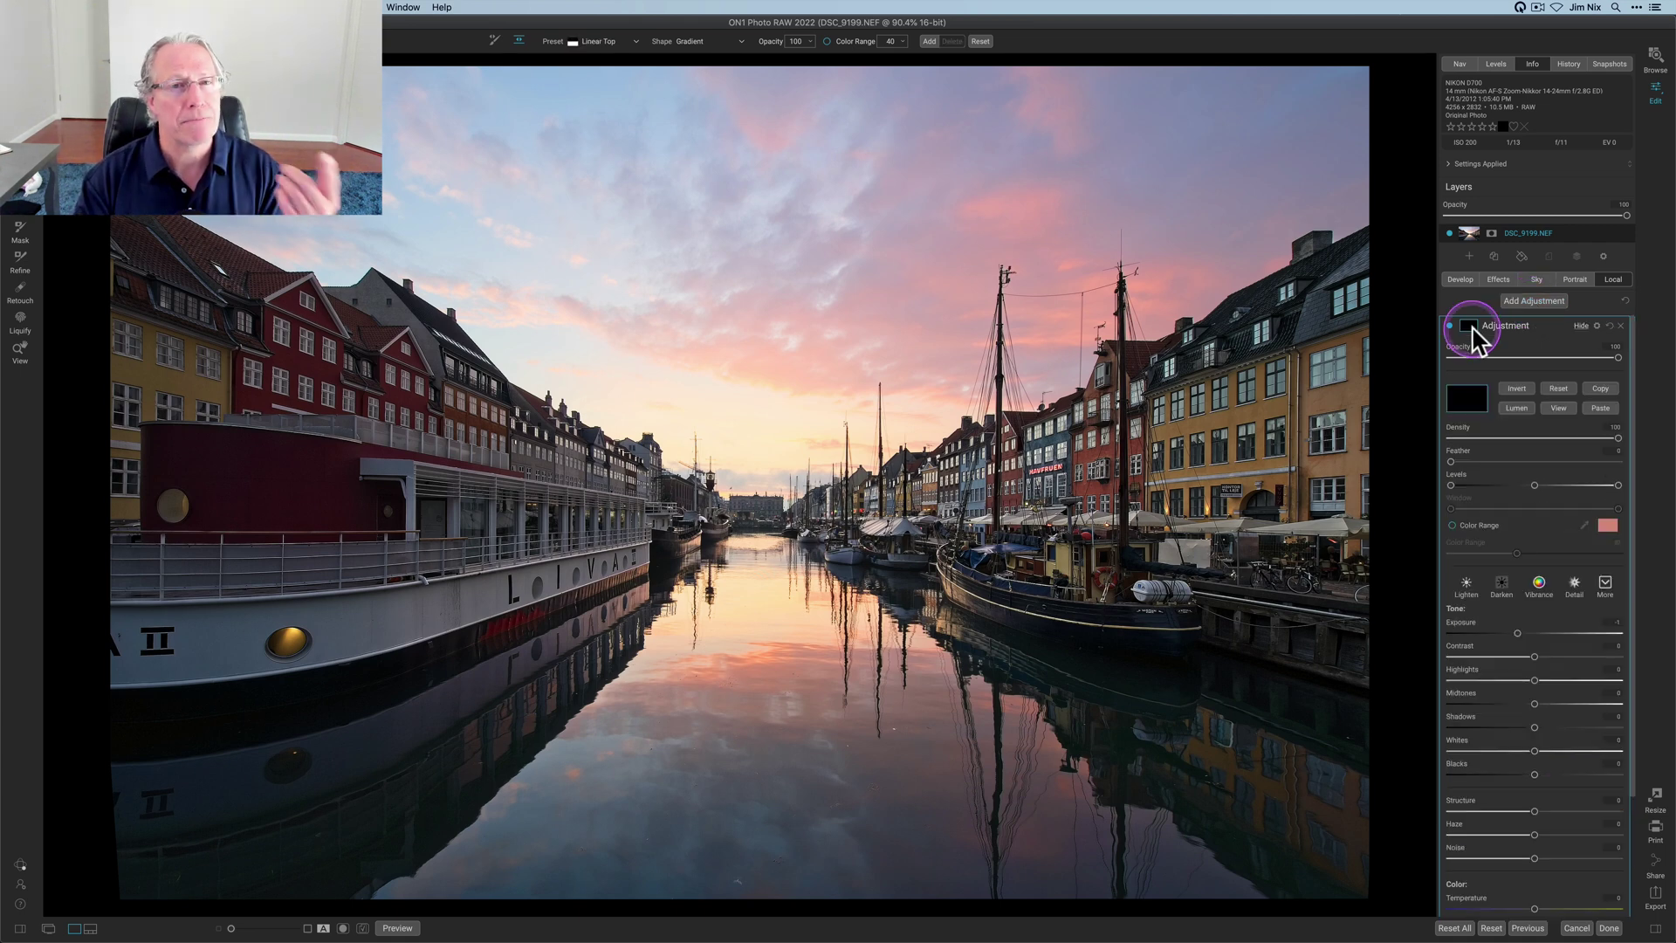
click(1594, 405)
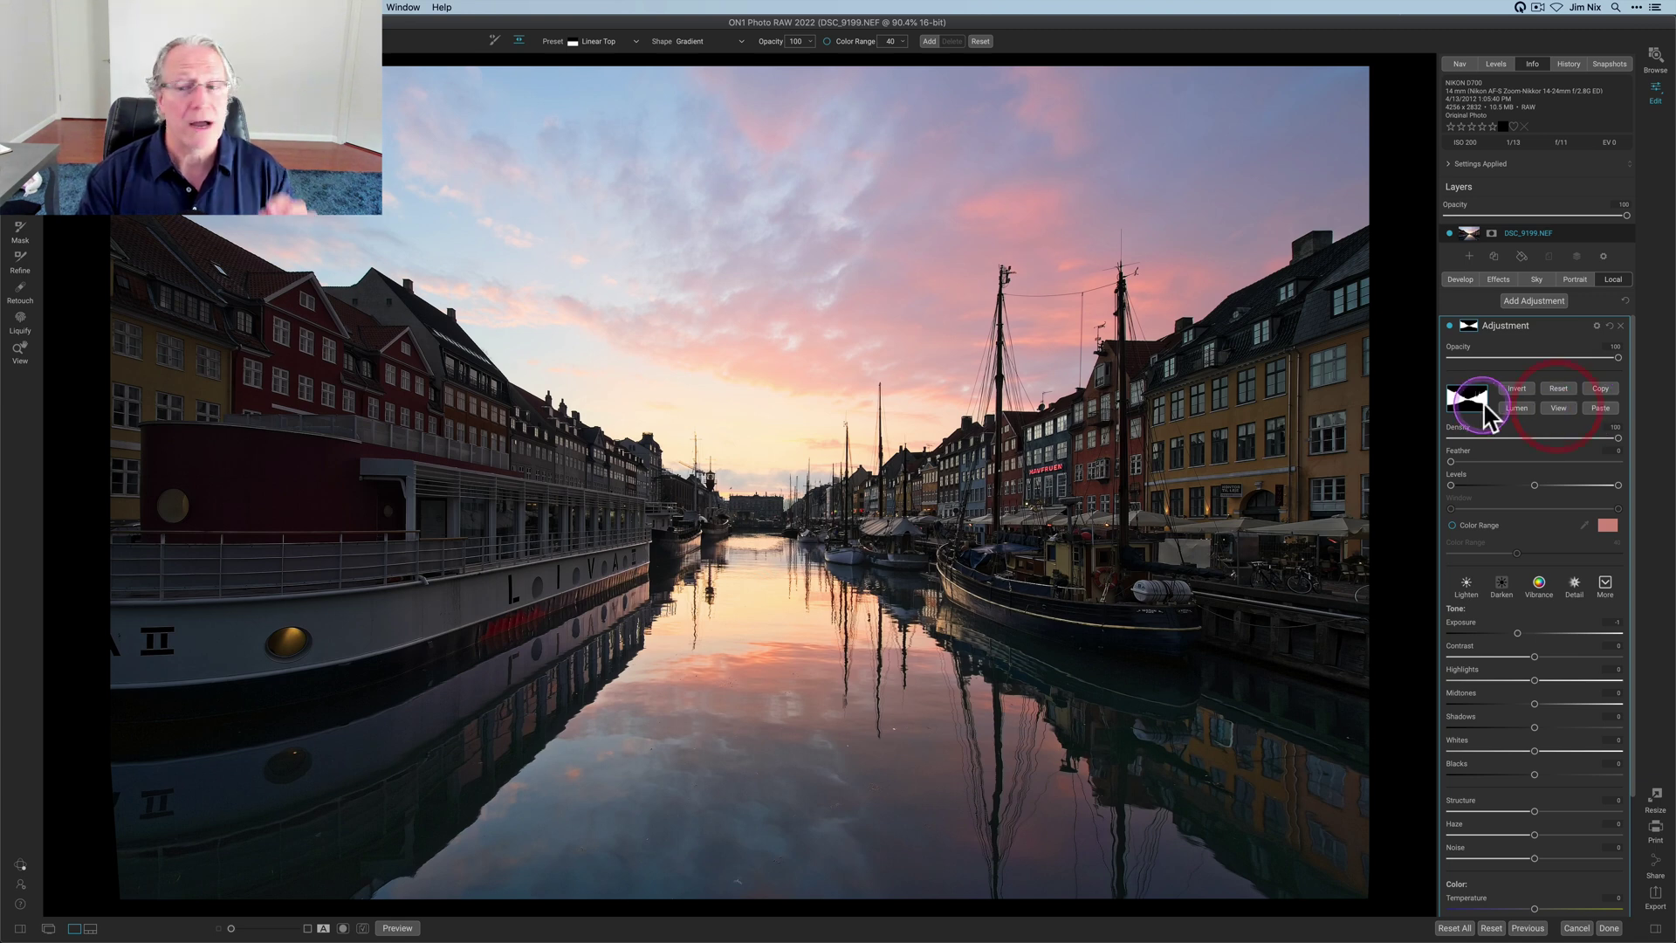
click(1556, 403)
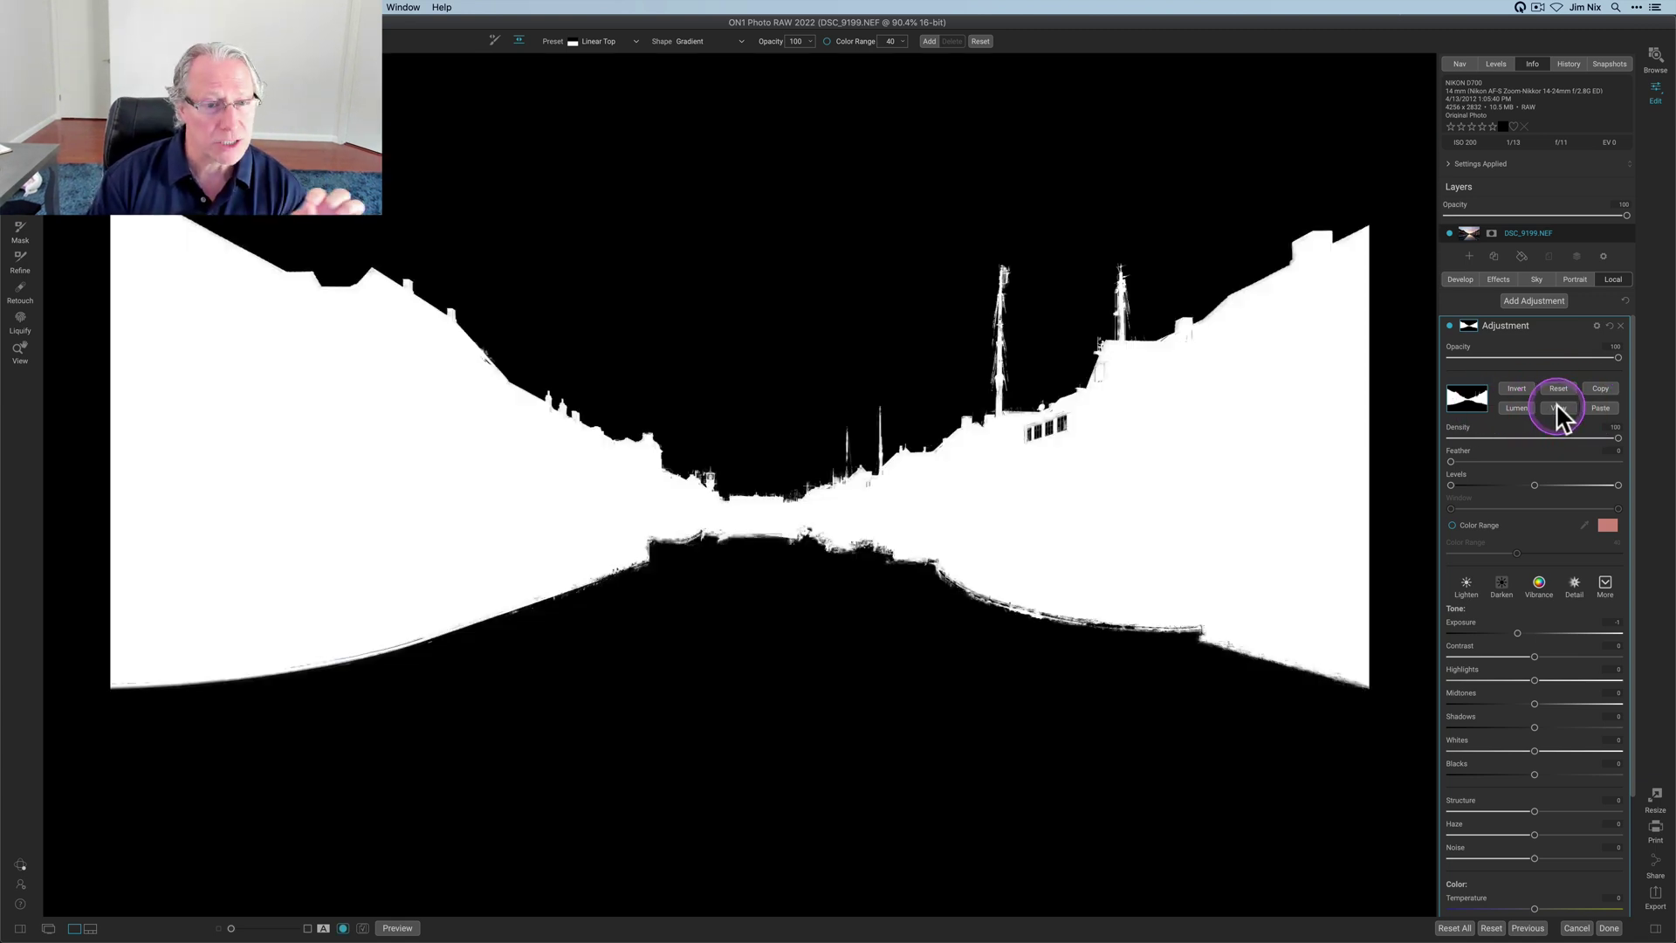
click(1490, 382)
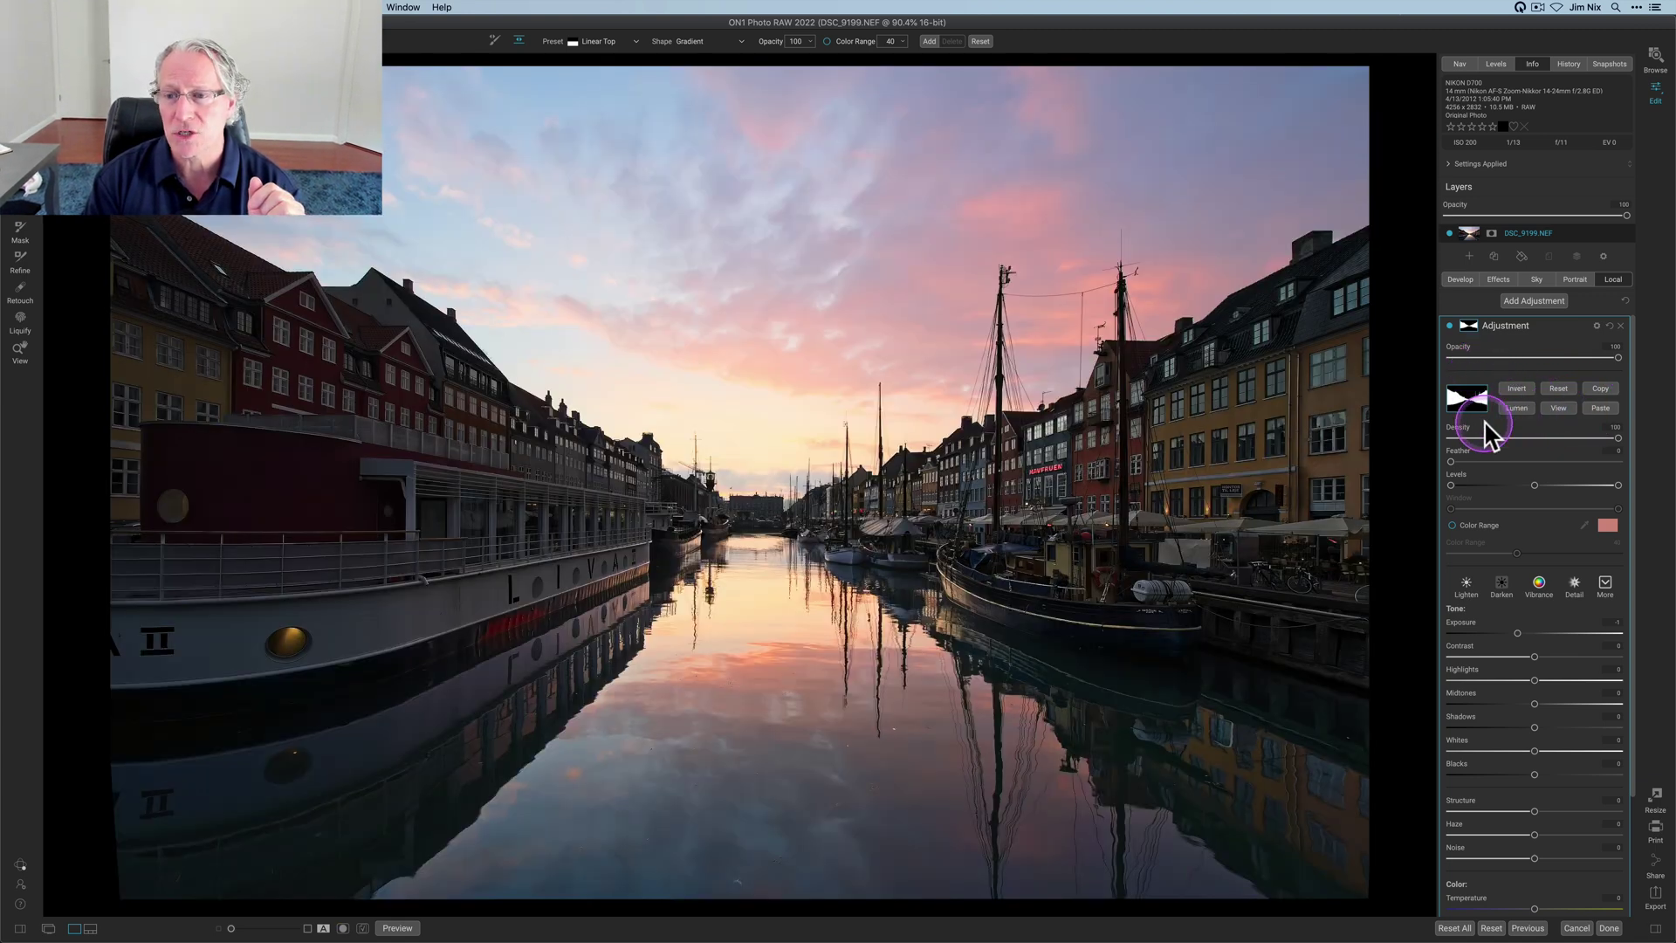
- Zero the second adjustment's exposure, raise its colour slider (Vibrance 54), compare, and add another adjustment
click(1469, 329)
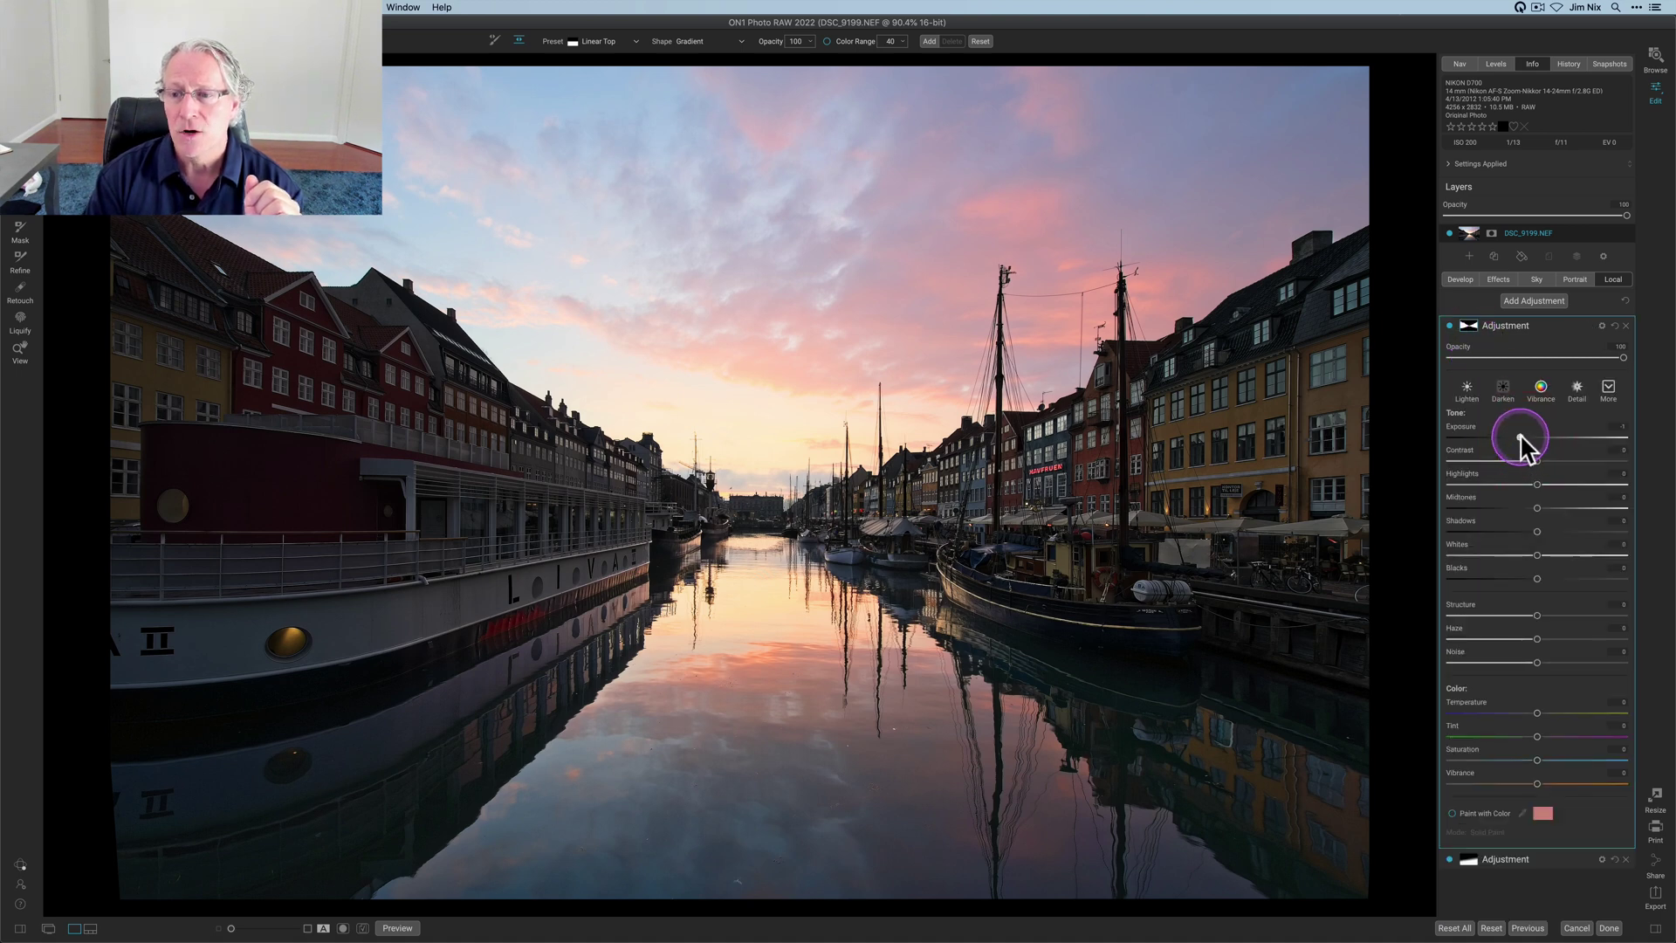
drag(1521, 435, 1540, 433)
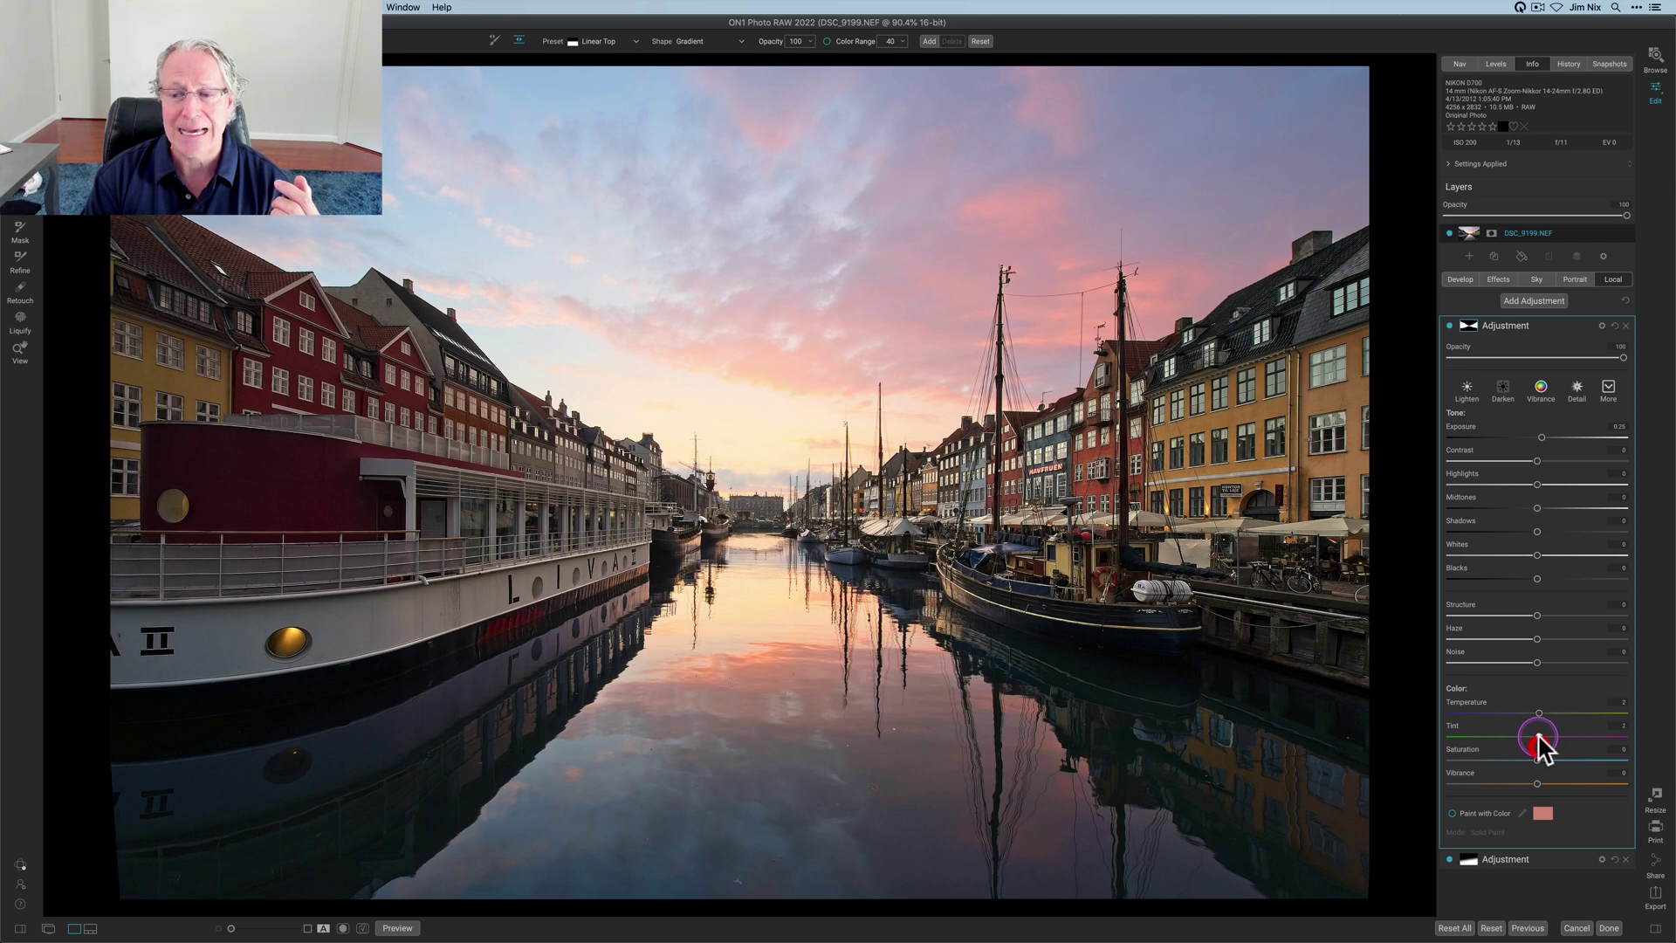
drag(1538, 734, 1539, 741)
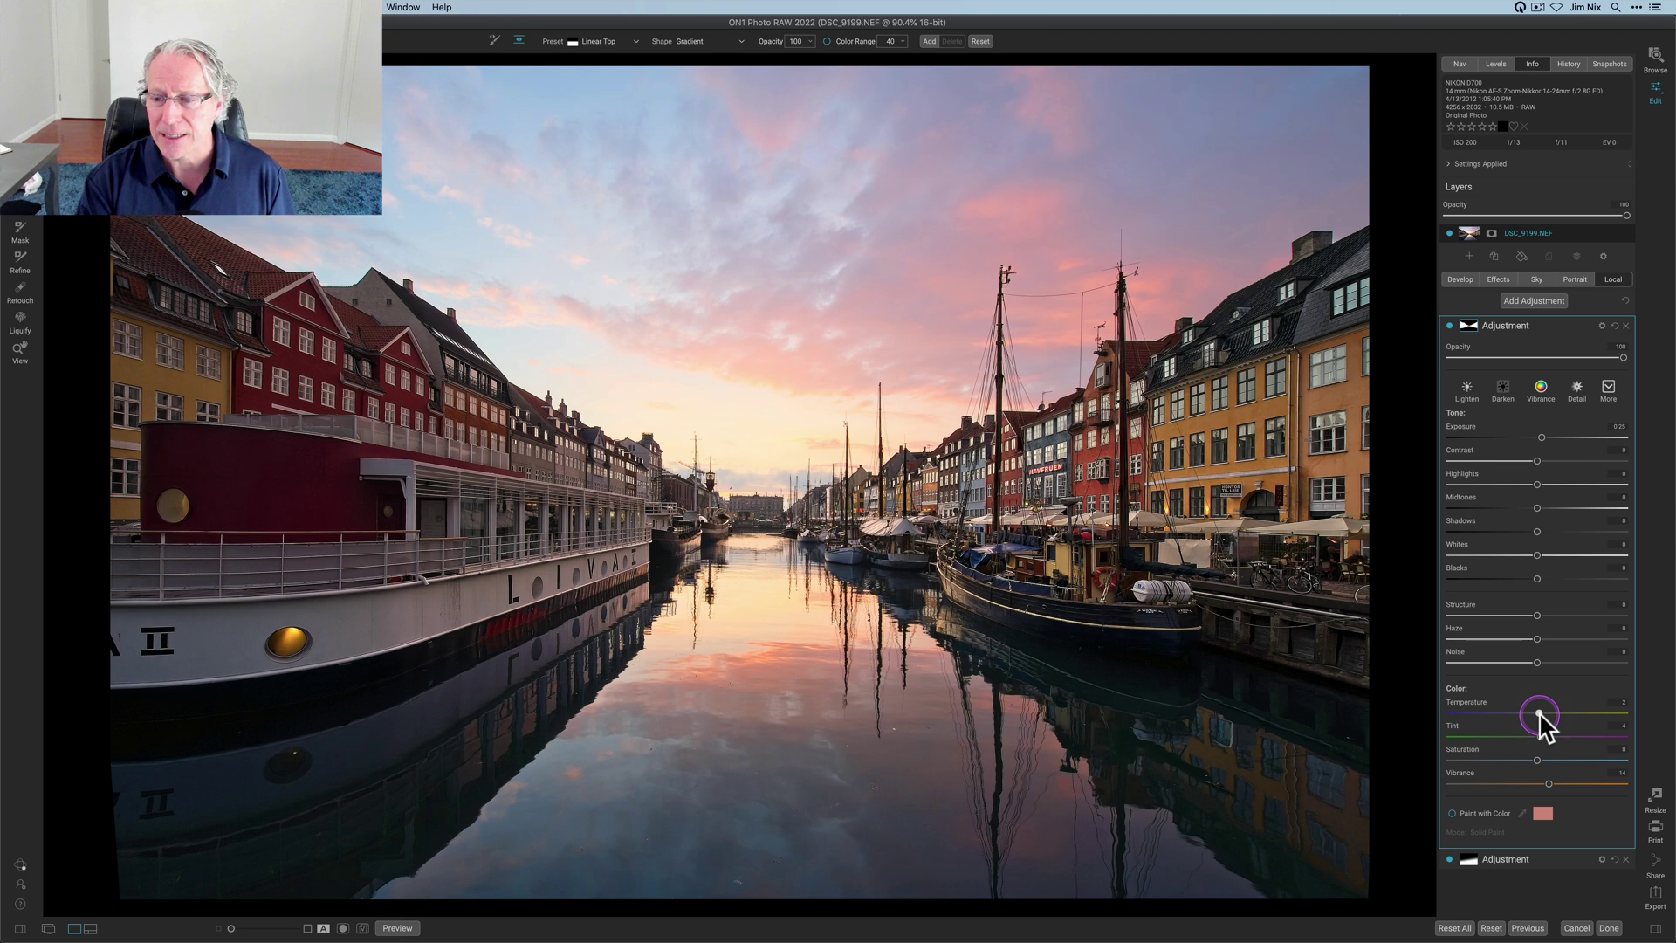
click(1450, 325)
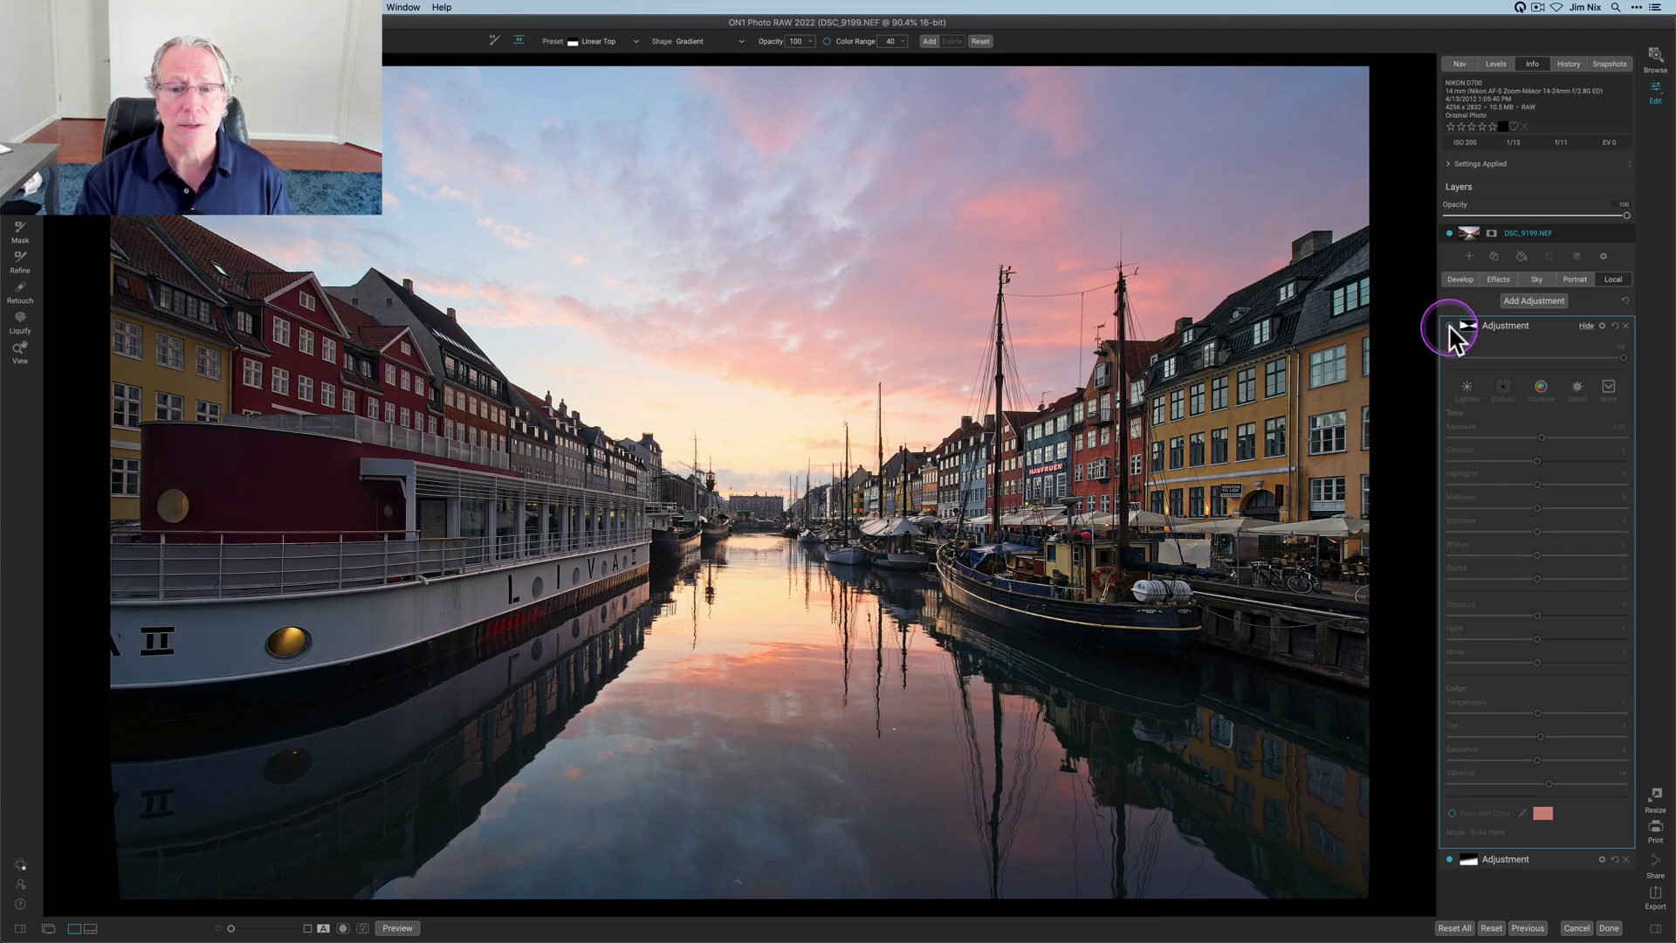
click(1450, 325)
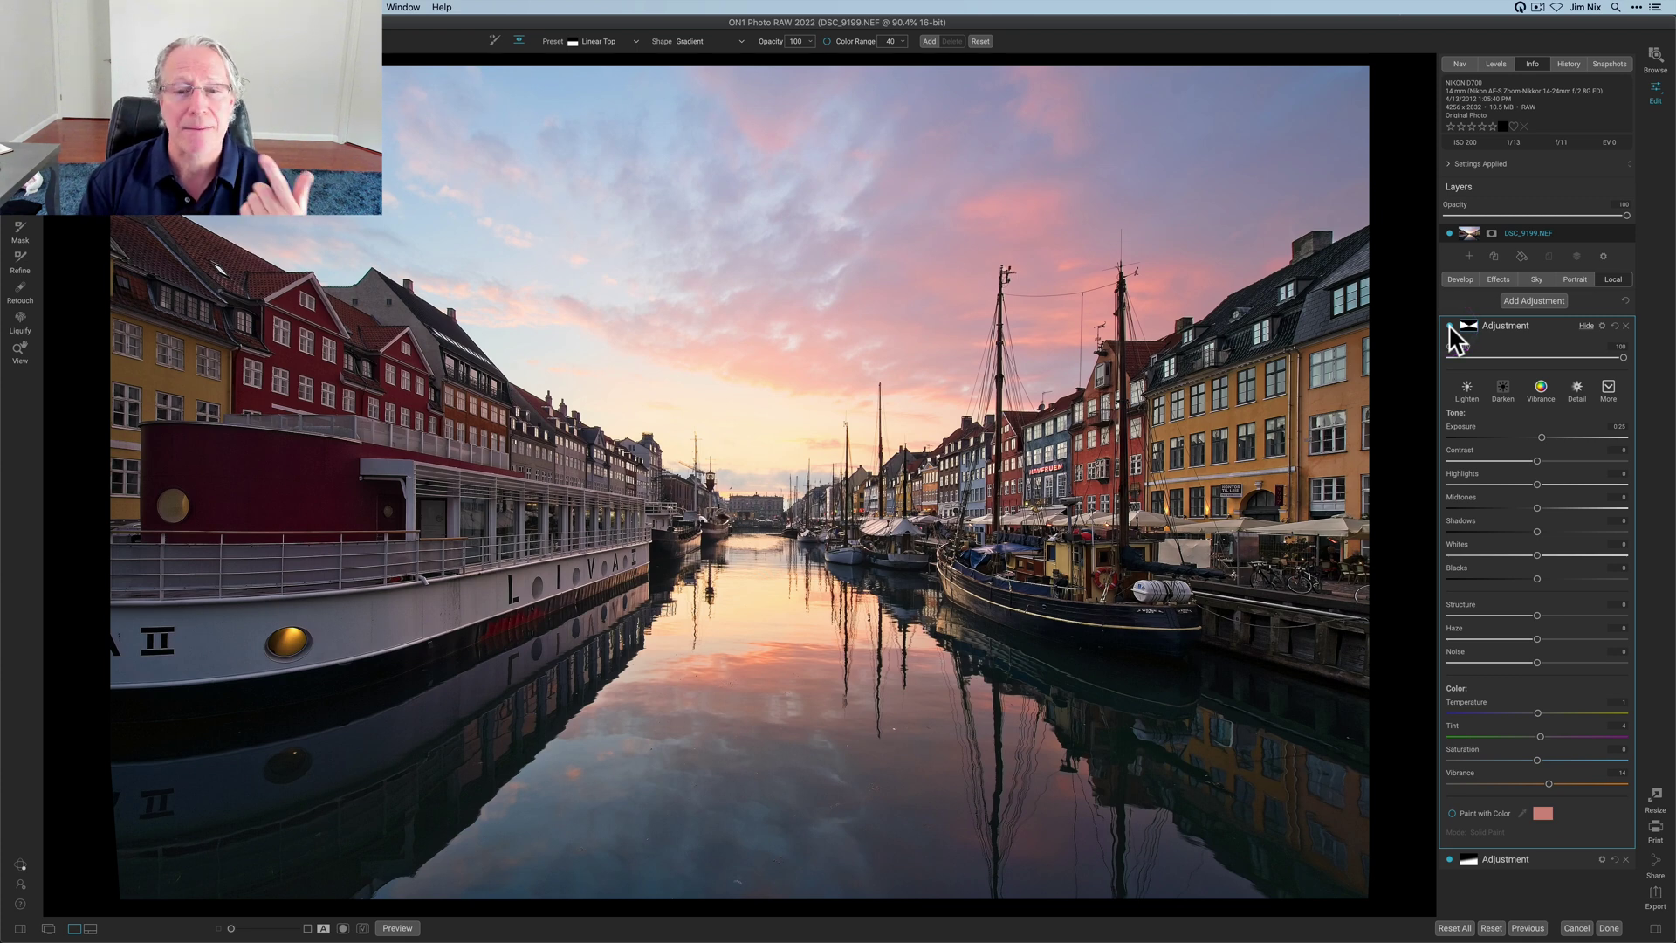
click(1521, 302)
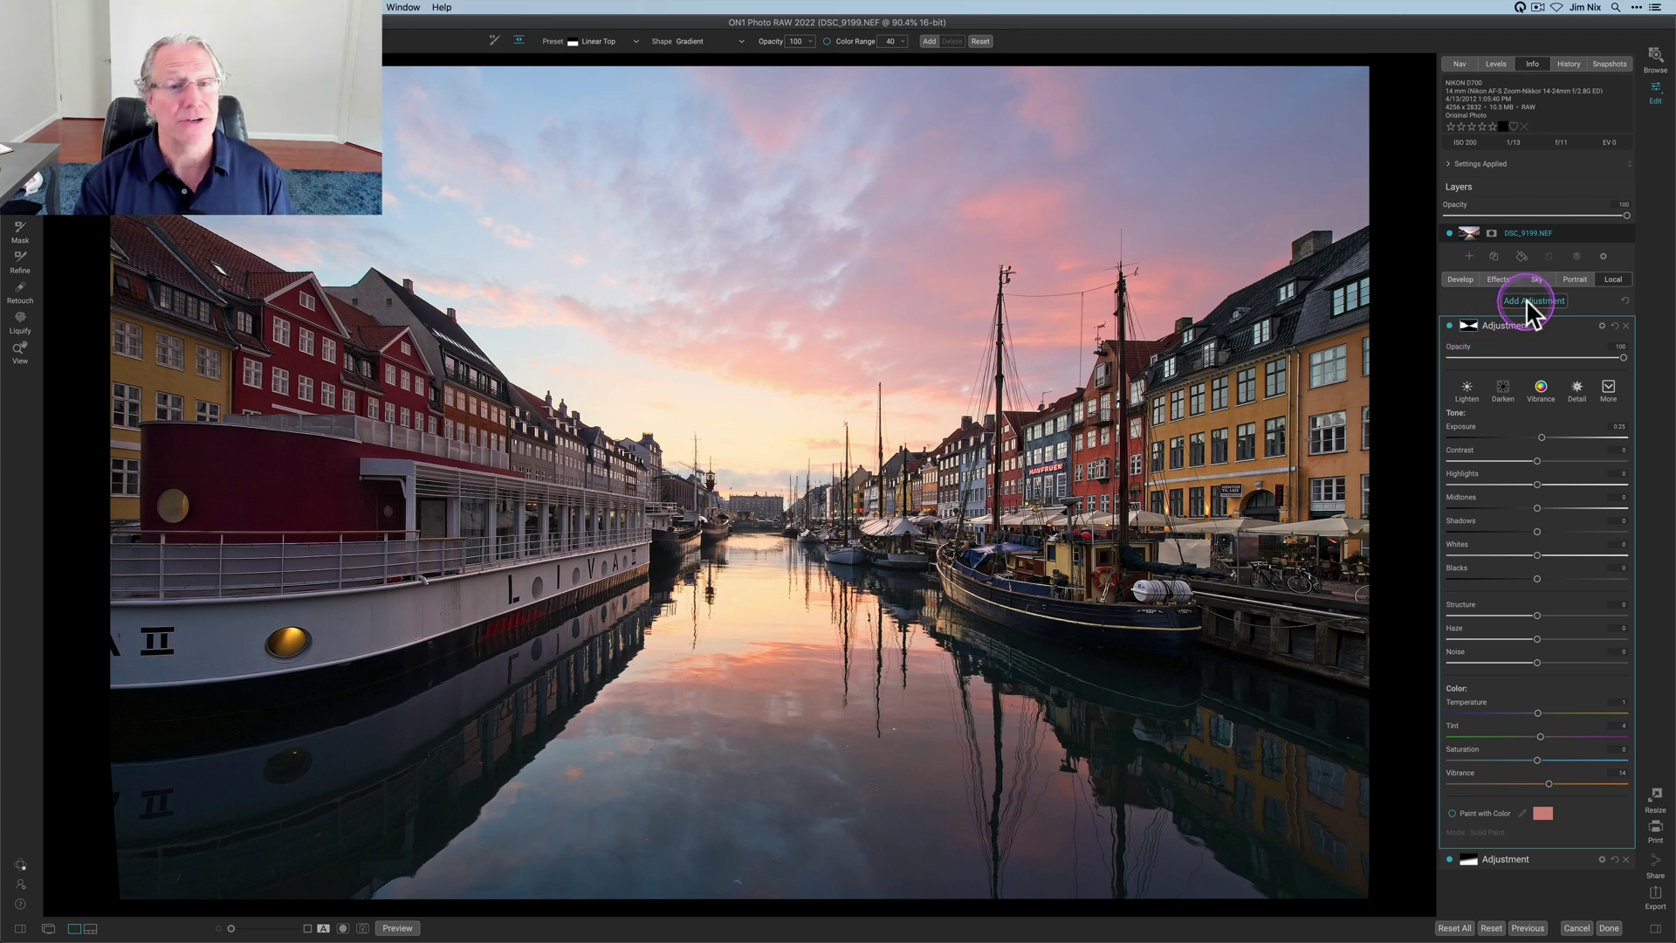
- Invert the new layer's mask to cover the whole photo and reset its exposure to 0
click(1467, 328)
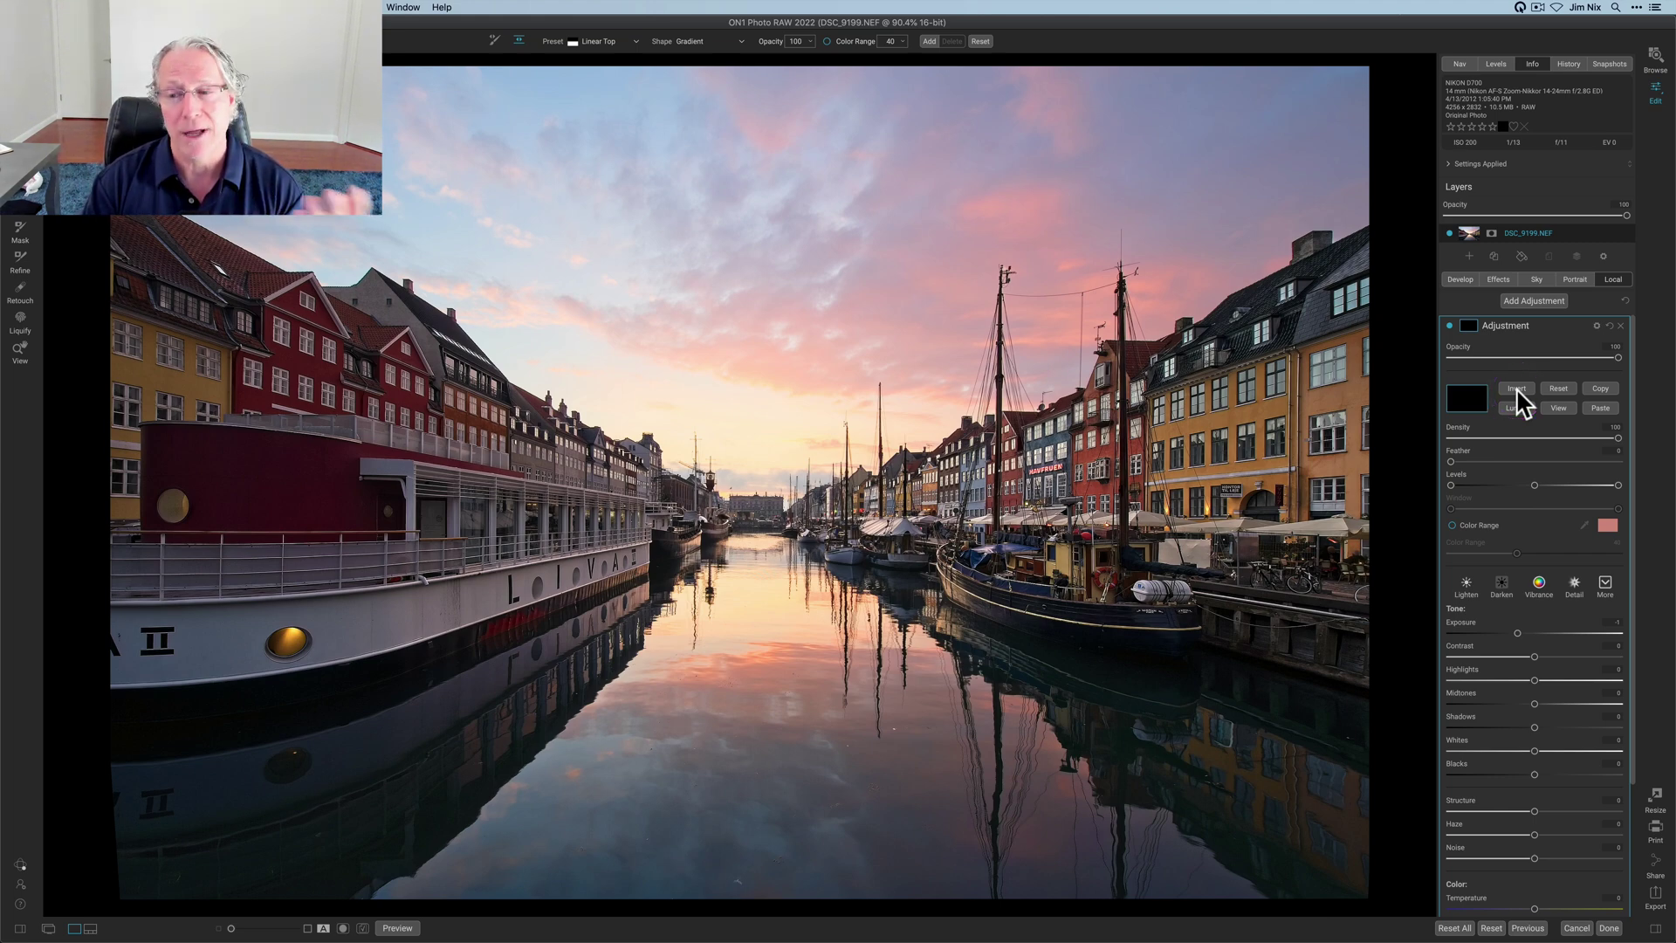
click(1518, 389)
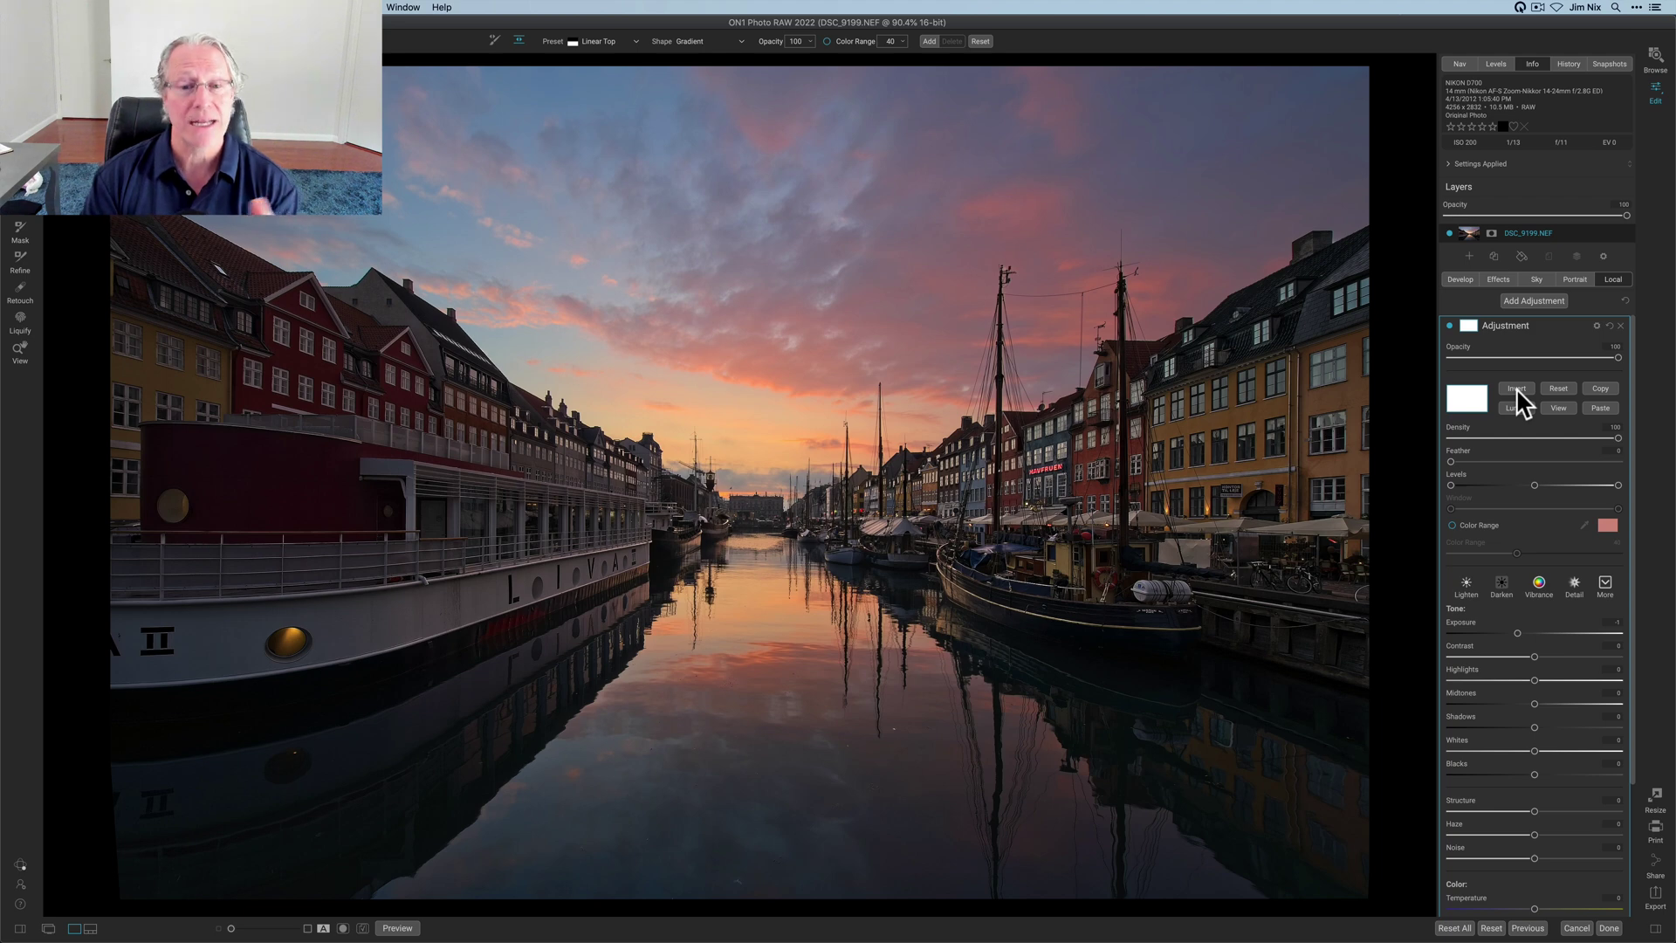
click(1468, 329)
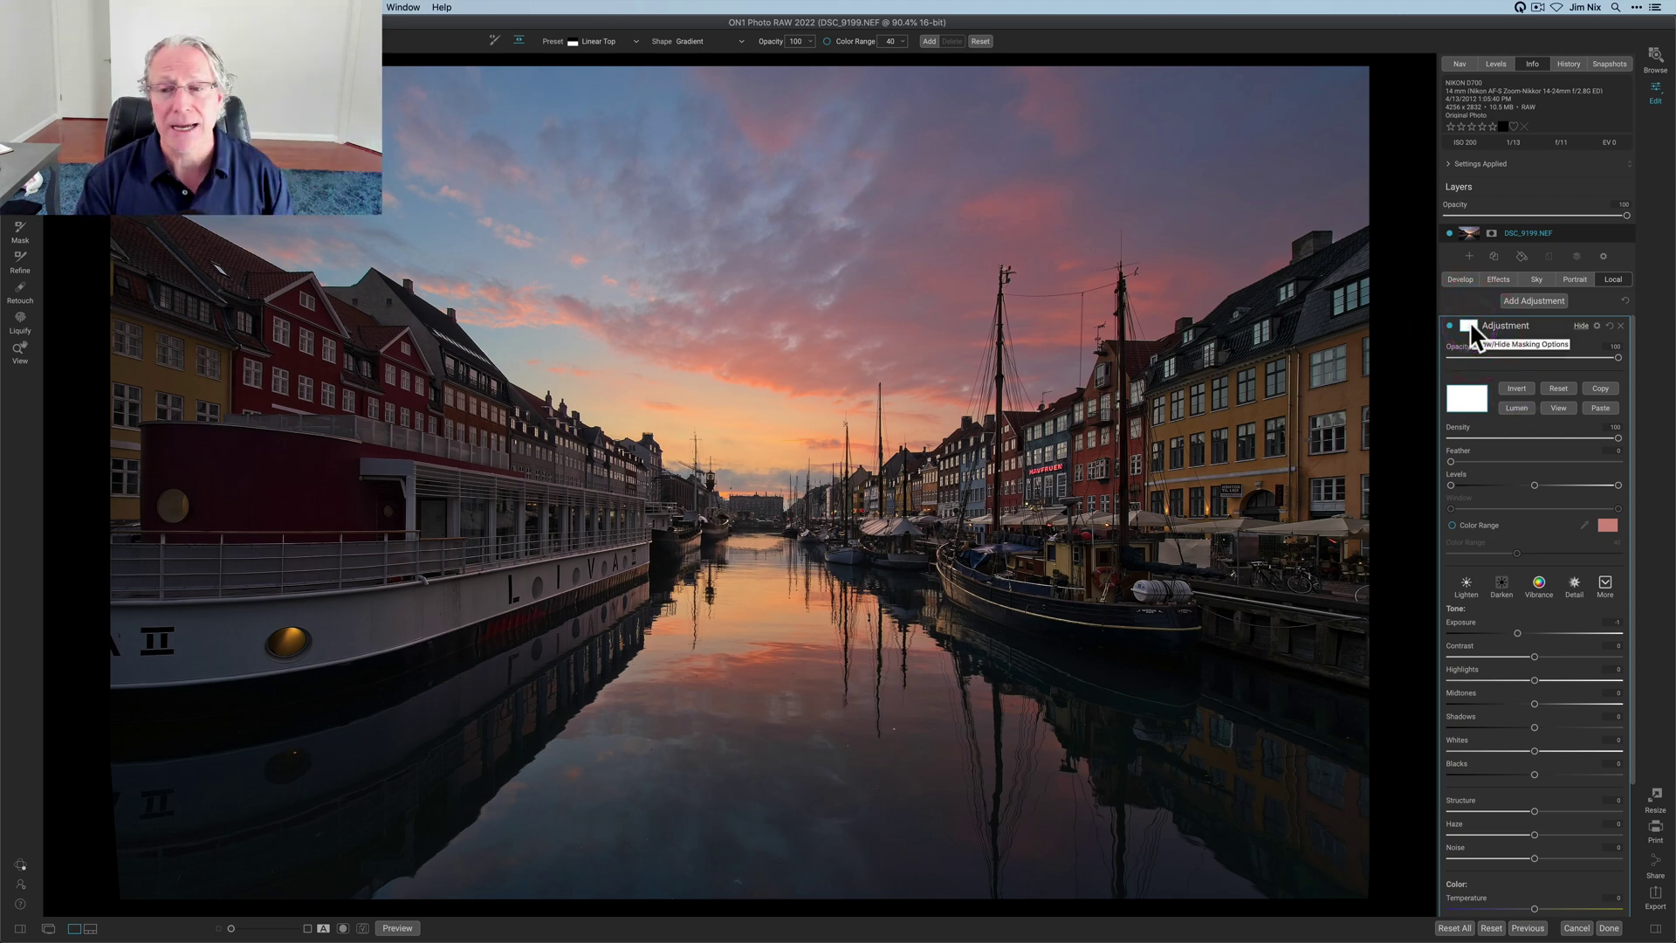
click(1470, 327)
click(1498, 352)
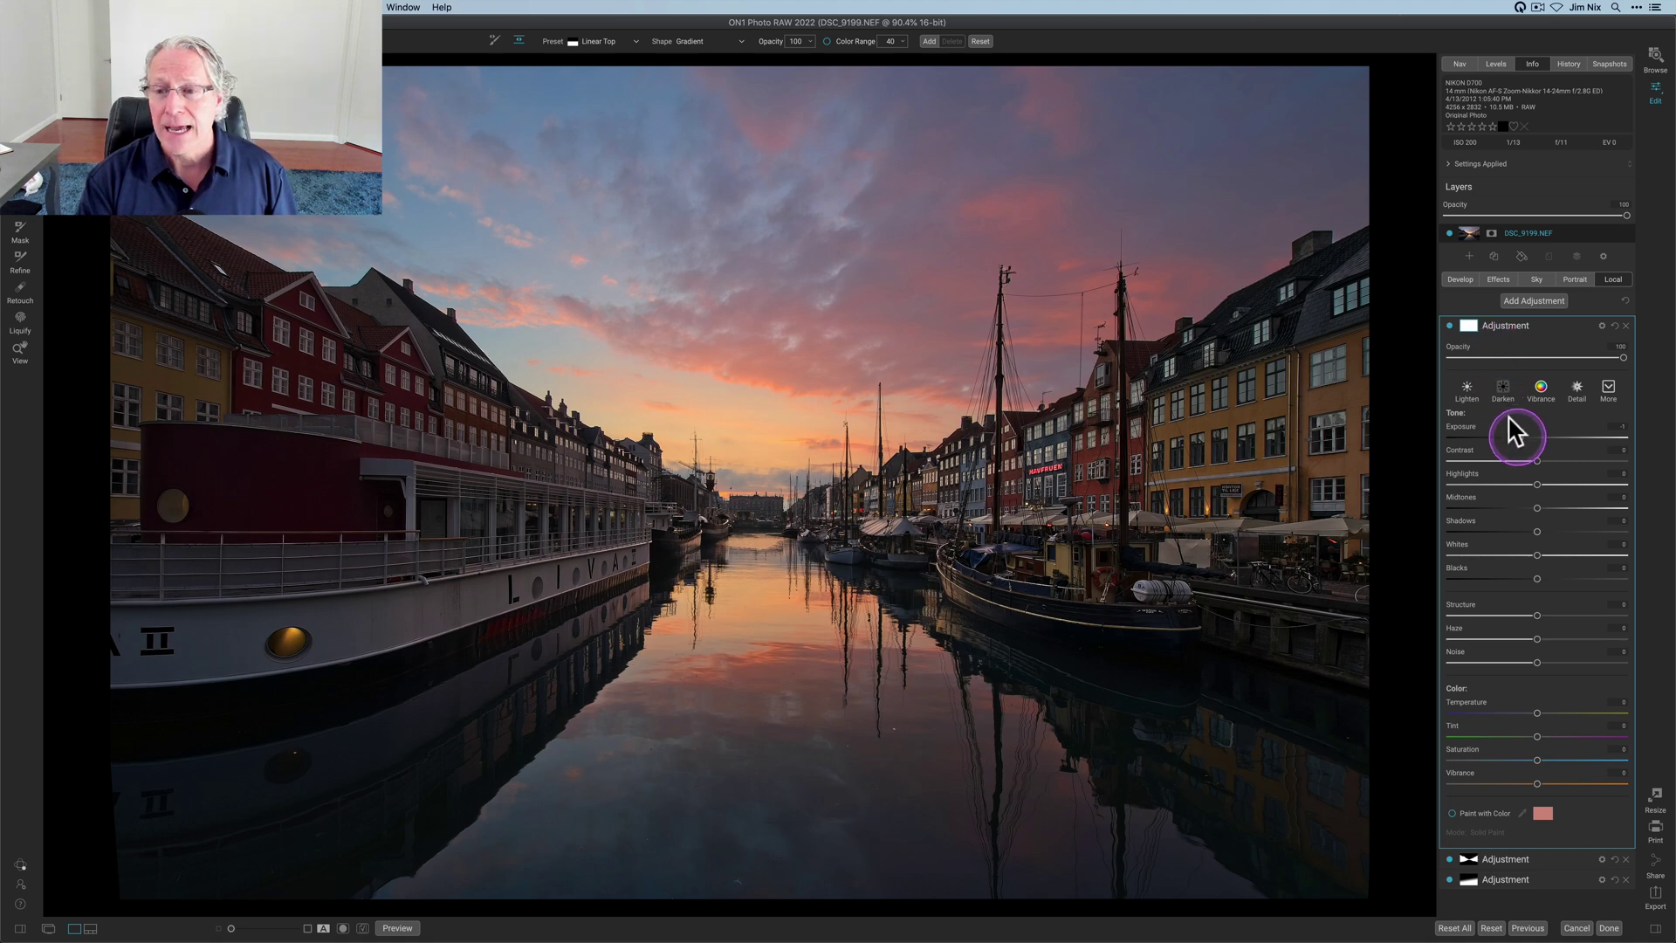
double_click(1520, 436)
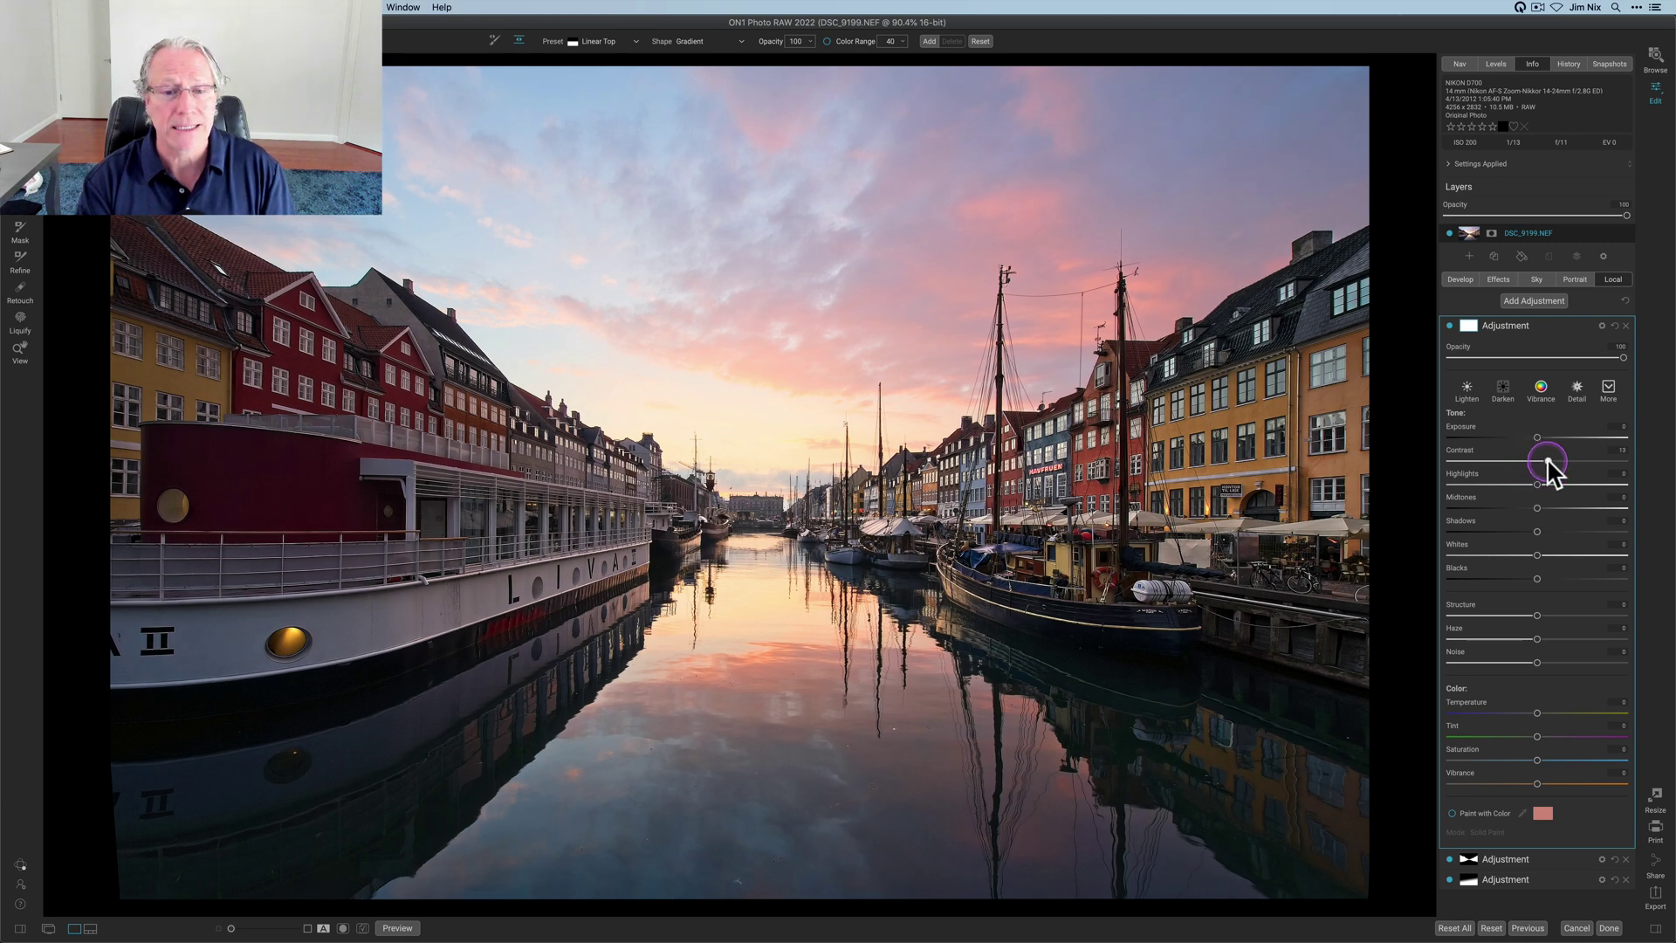
- Set the layer's Contrast to 16, Highlights to -20 and Shadows to -8
drag(1547, 461, 1542, 511)
click(1538, 509)
click(1541, 509)
click(1542, 510)
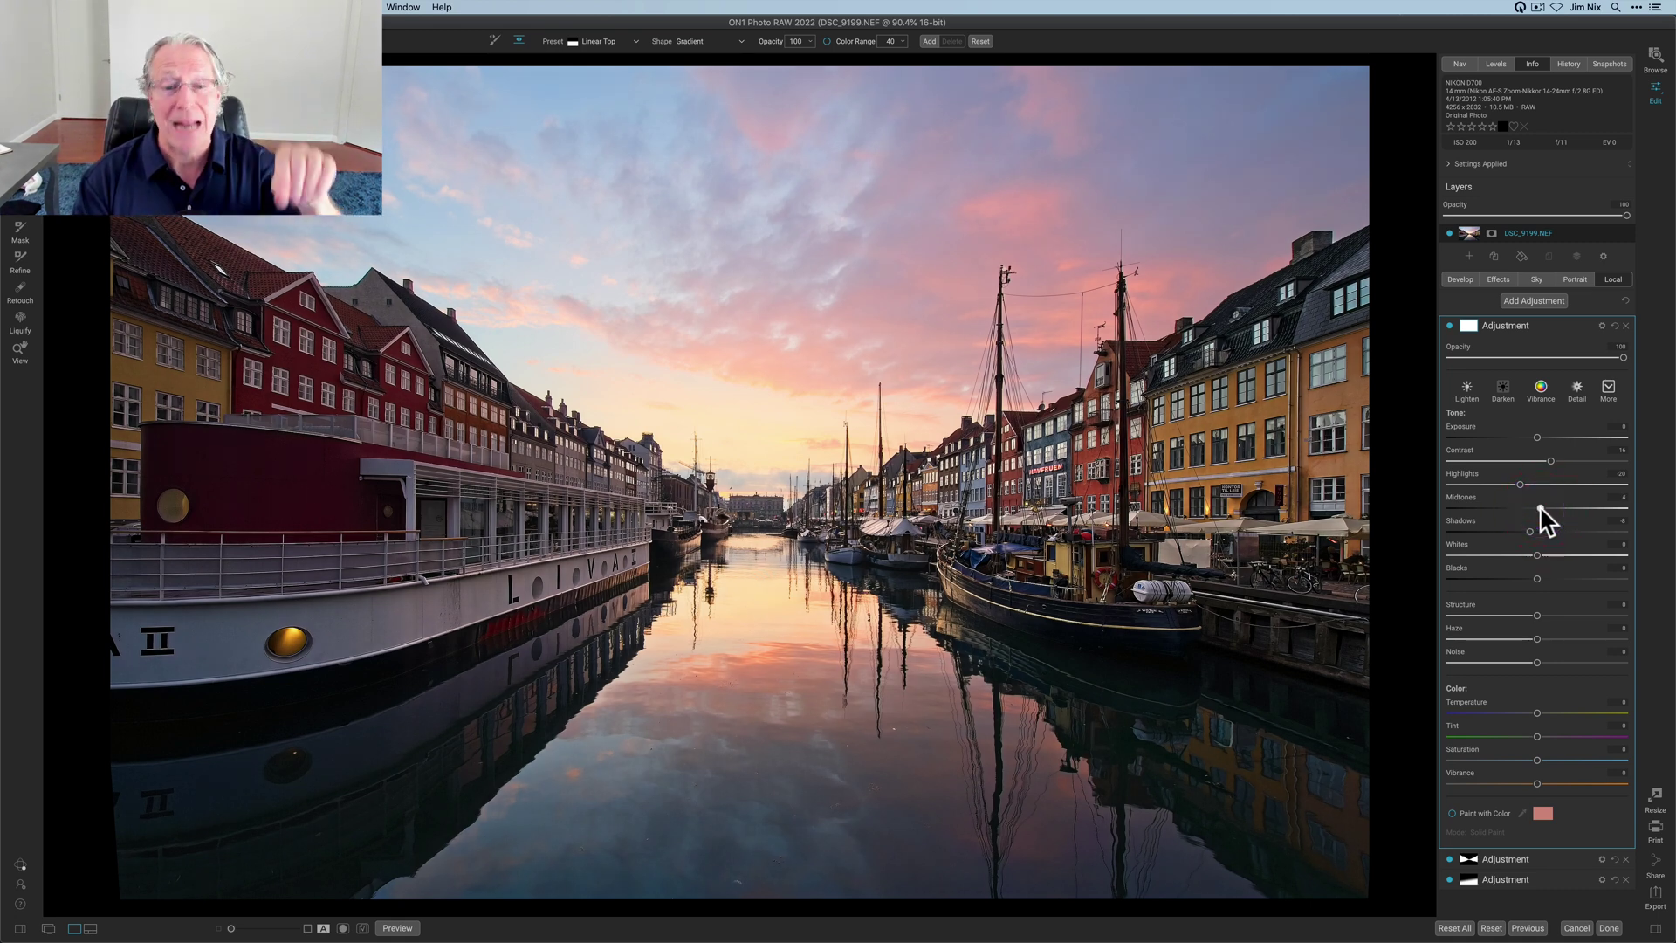
- Cool the temperature to -2 and raise saturation to 2, then hide the layer to compare
click(1486, 428)
click(1537, 576)
click(1533, 701)
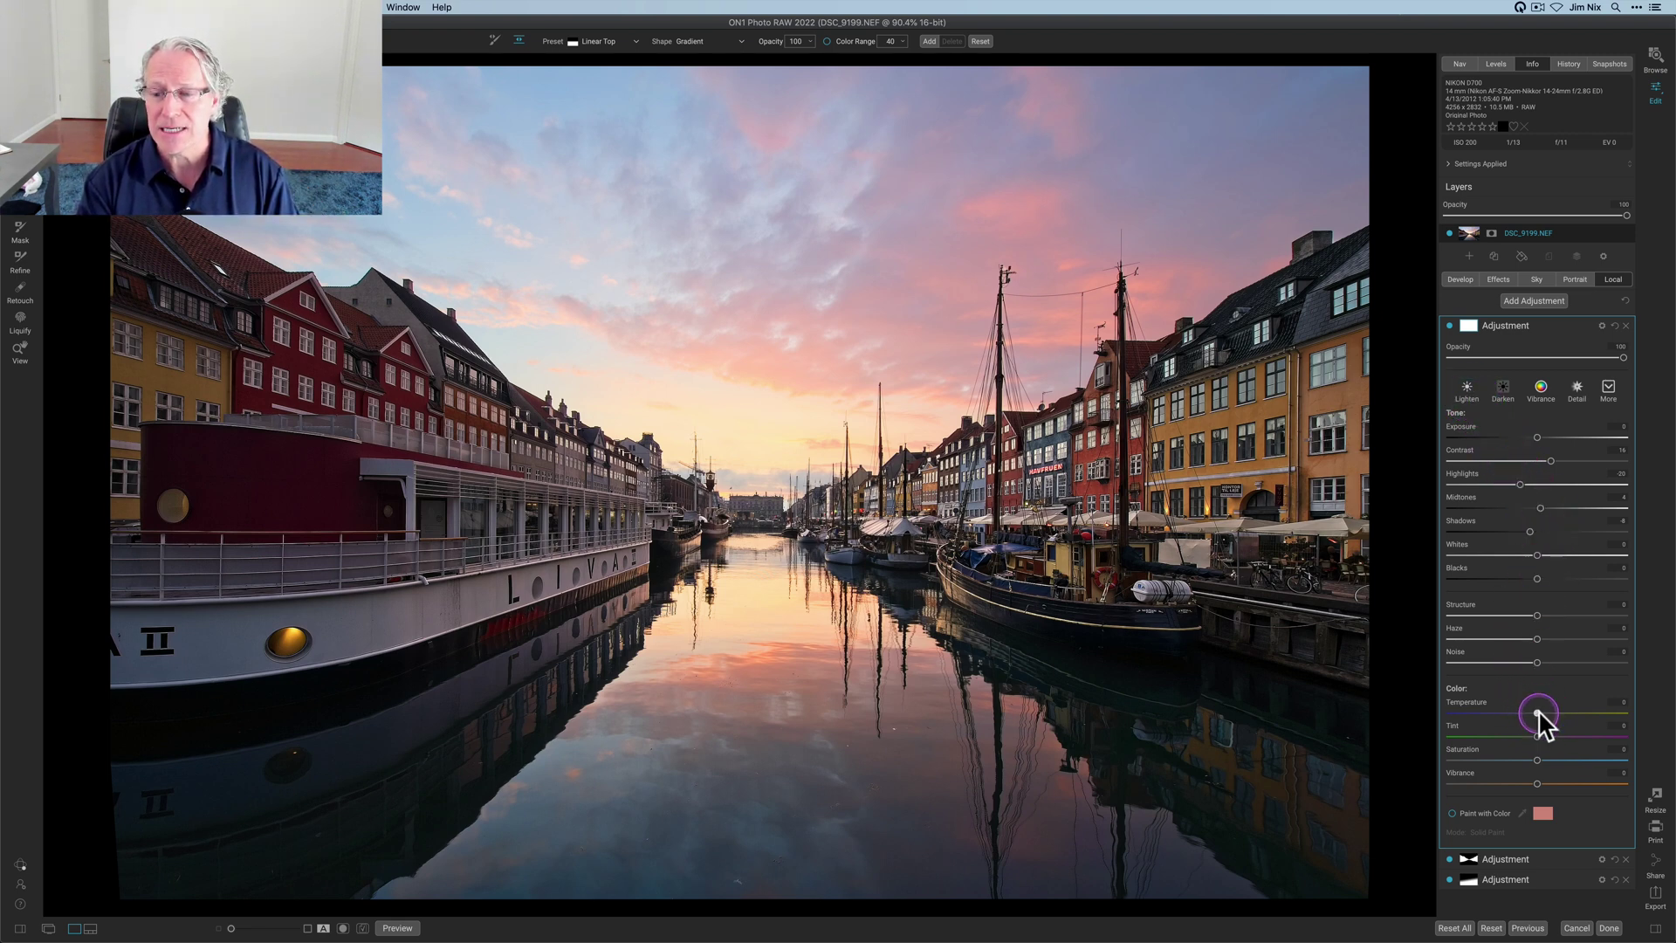
drag(1538, 710, 1534, 712)
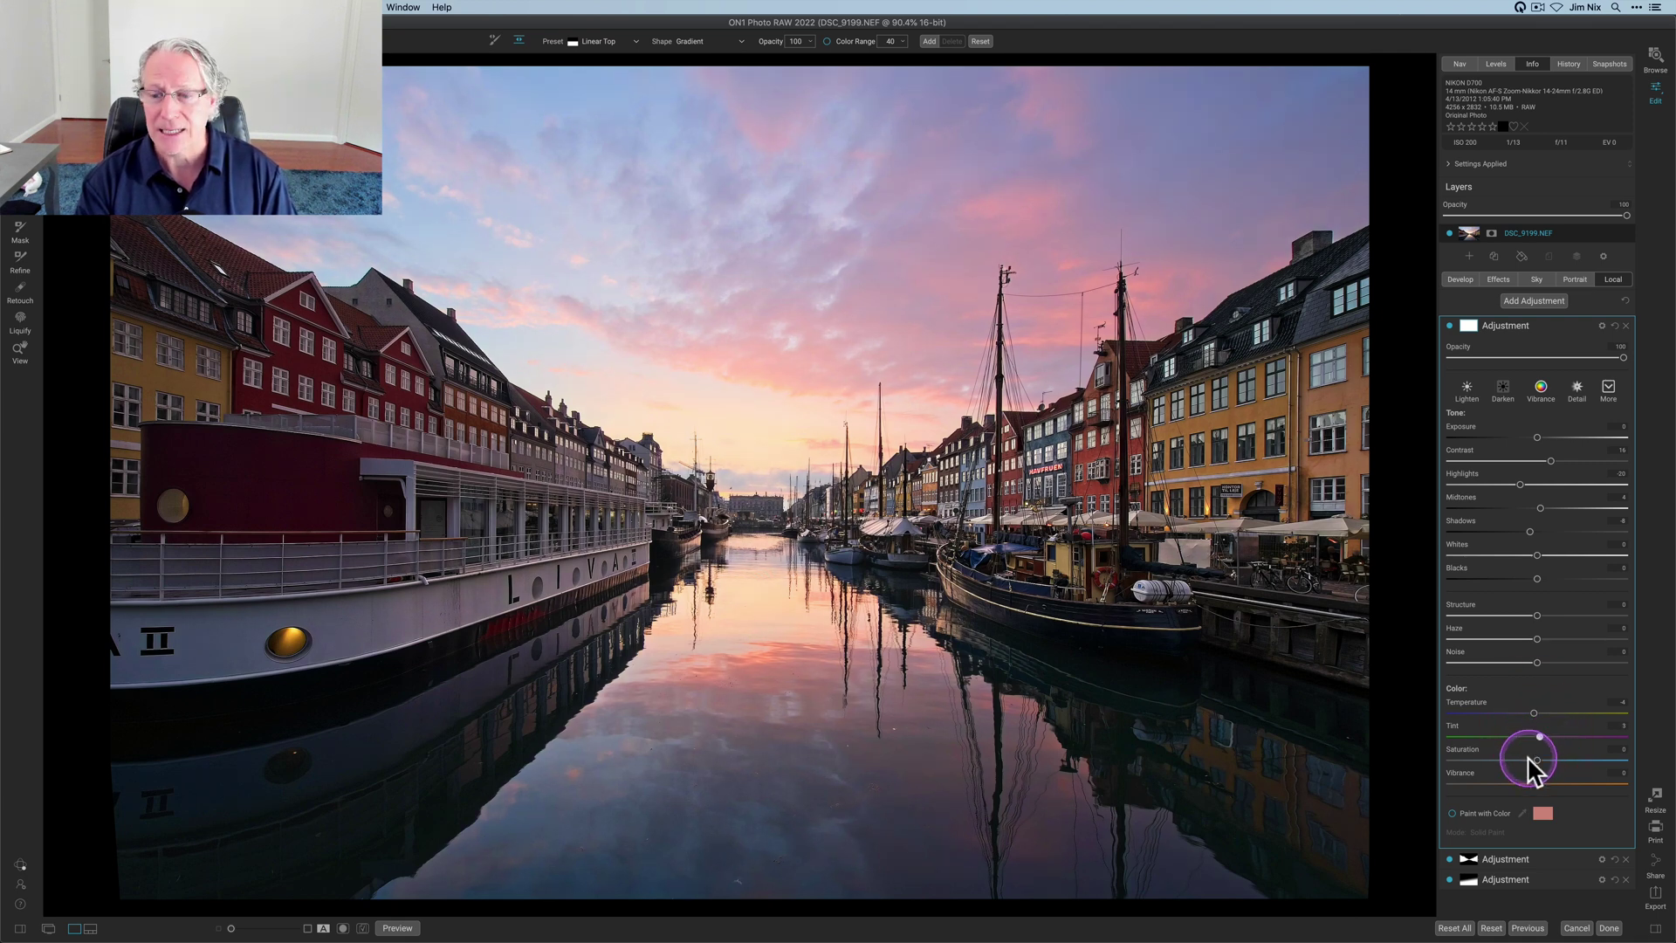
drag(1527, 757, 1538, 758)
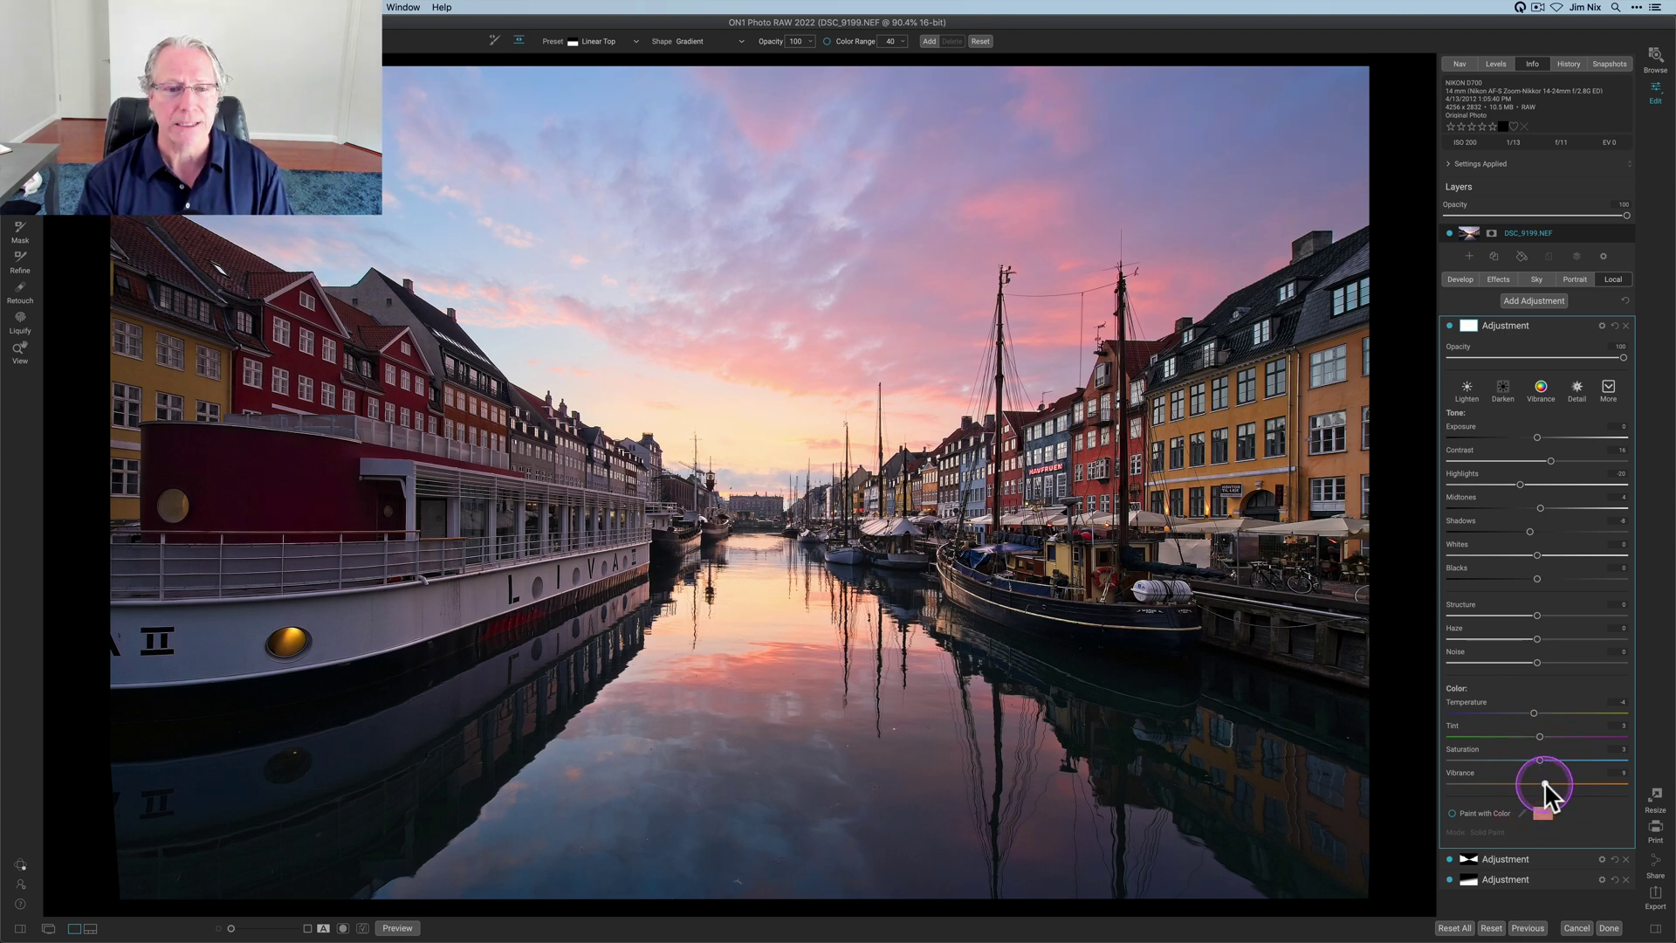
click(1449, 326)
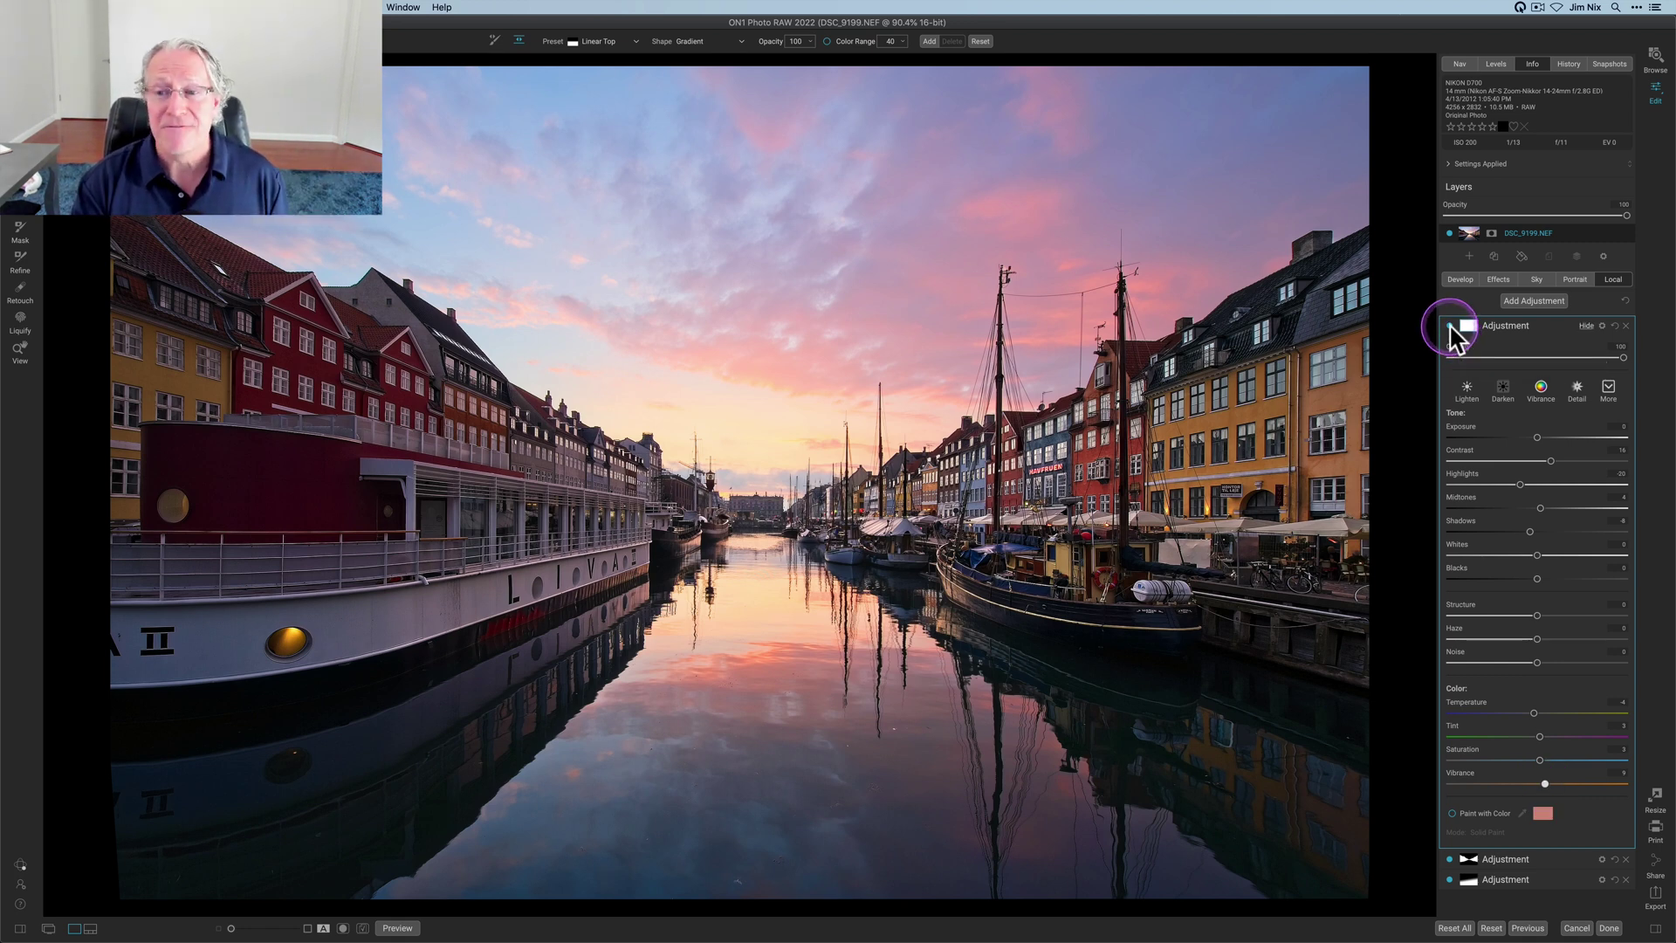
click(1450, 326)
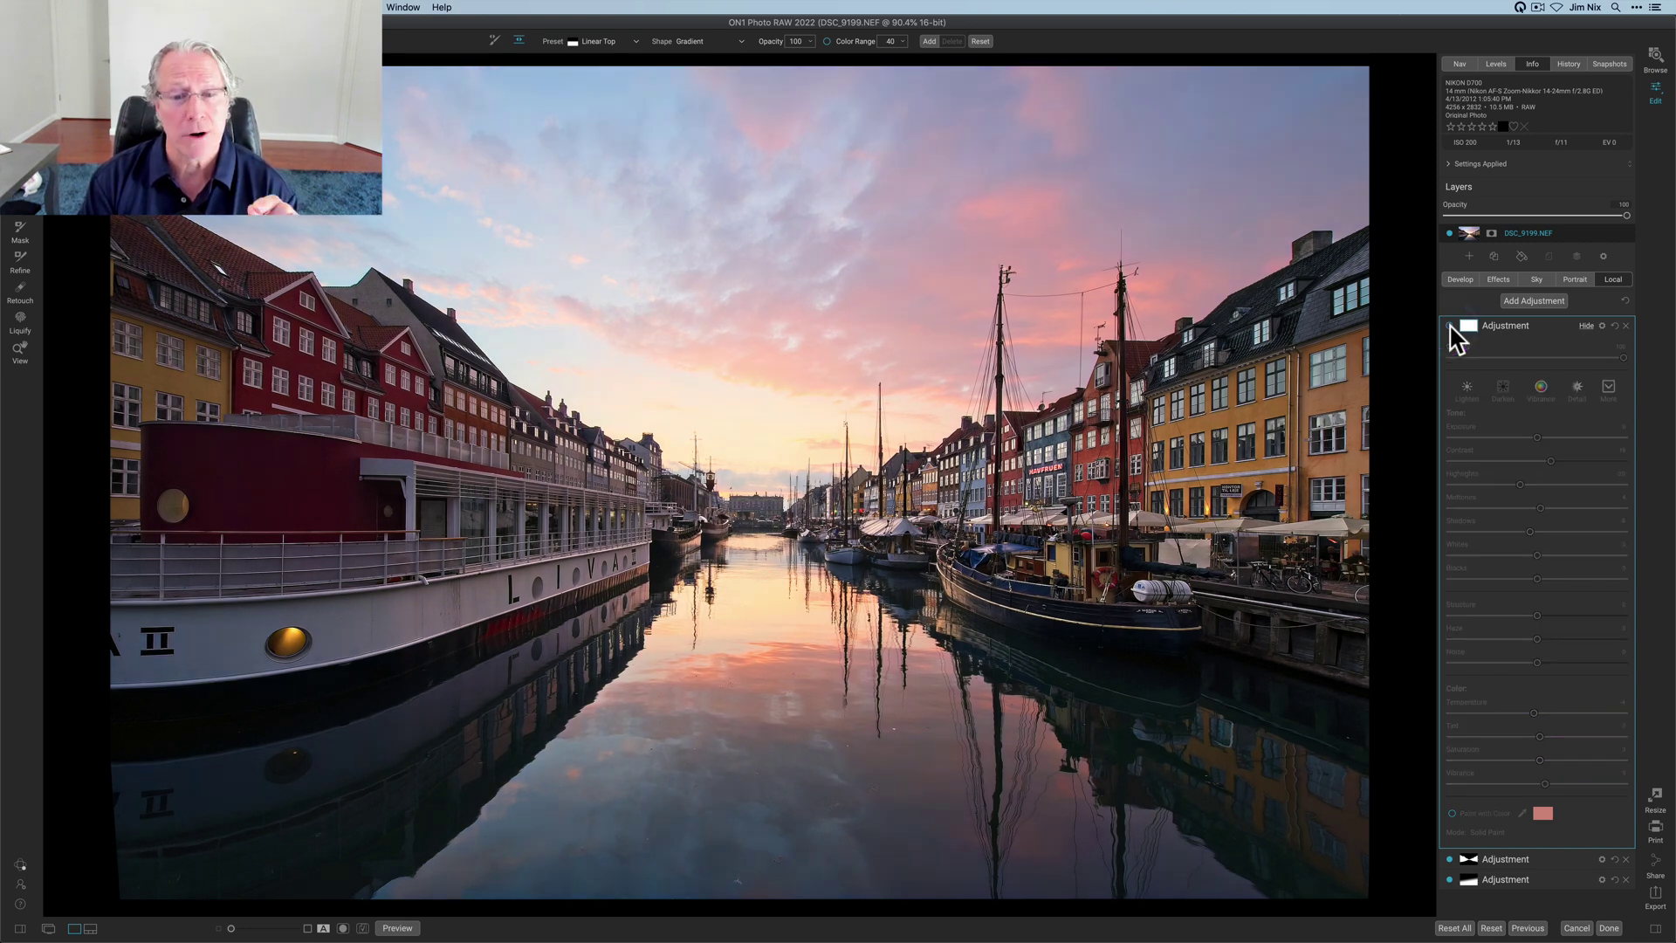
- Make the full-image adjustment layer visible again
click(1450, 327)
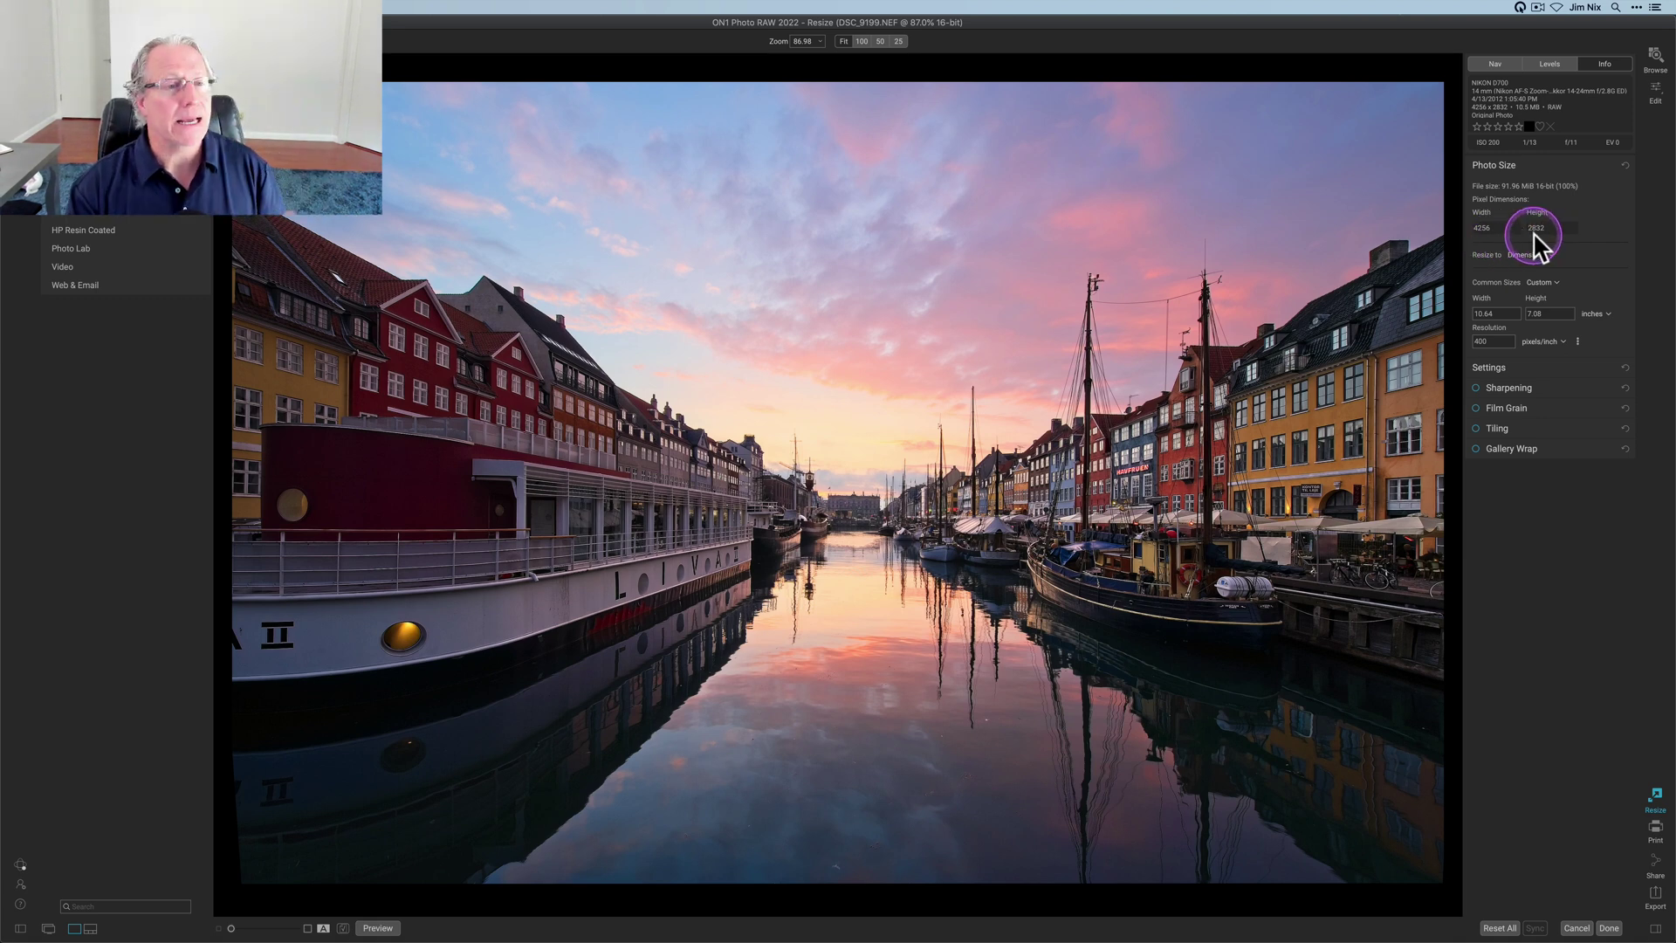
- Switch Resize to Percentage and enter 300, keeping resolution at 400 pixels/inch
click(1532, 257)
click(1527, 255)
click(1529, 334)
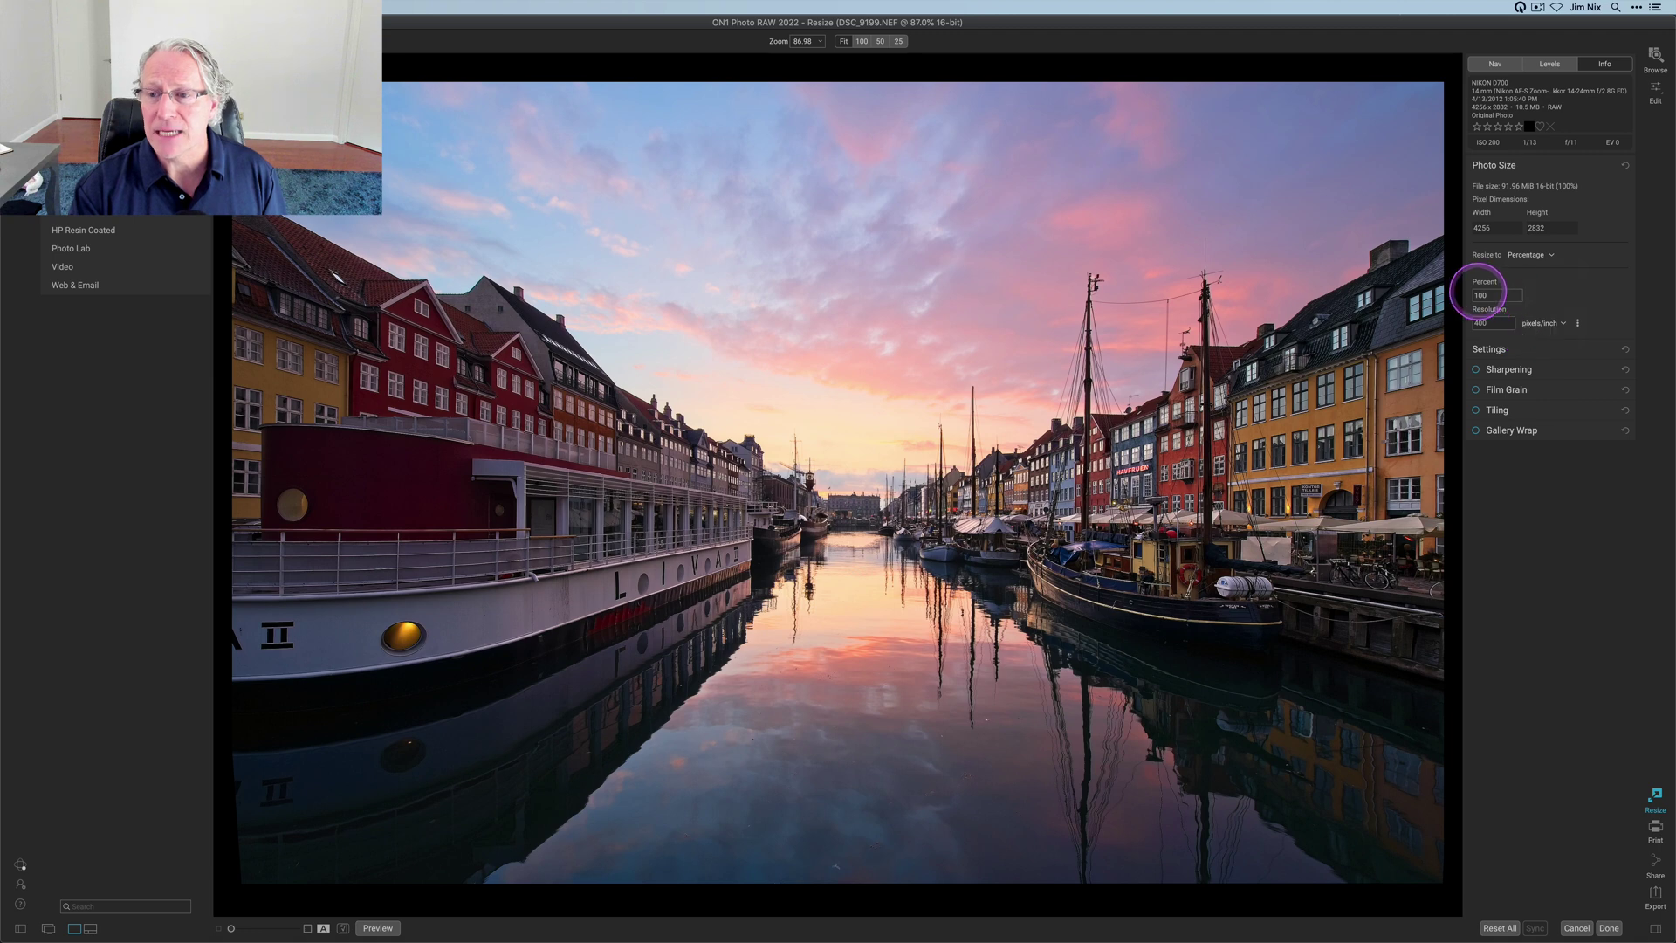
double_click(1484, 295)
text(300)
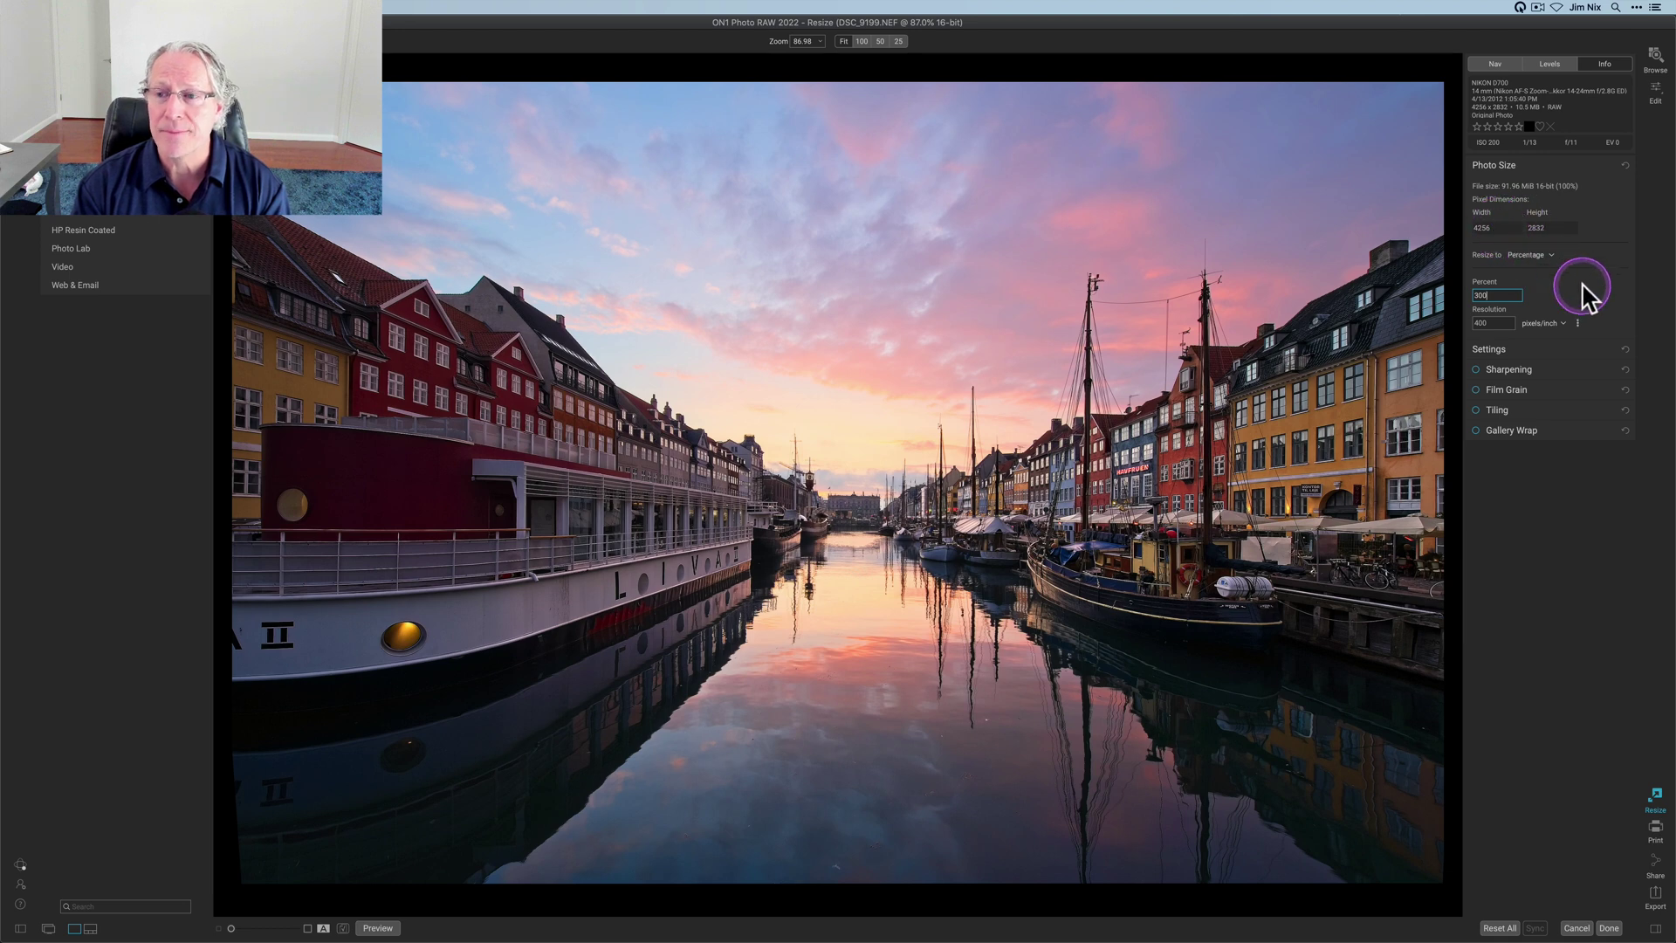
key(Tab)
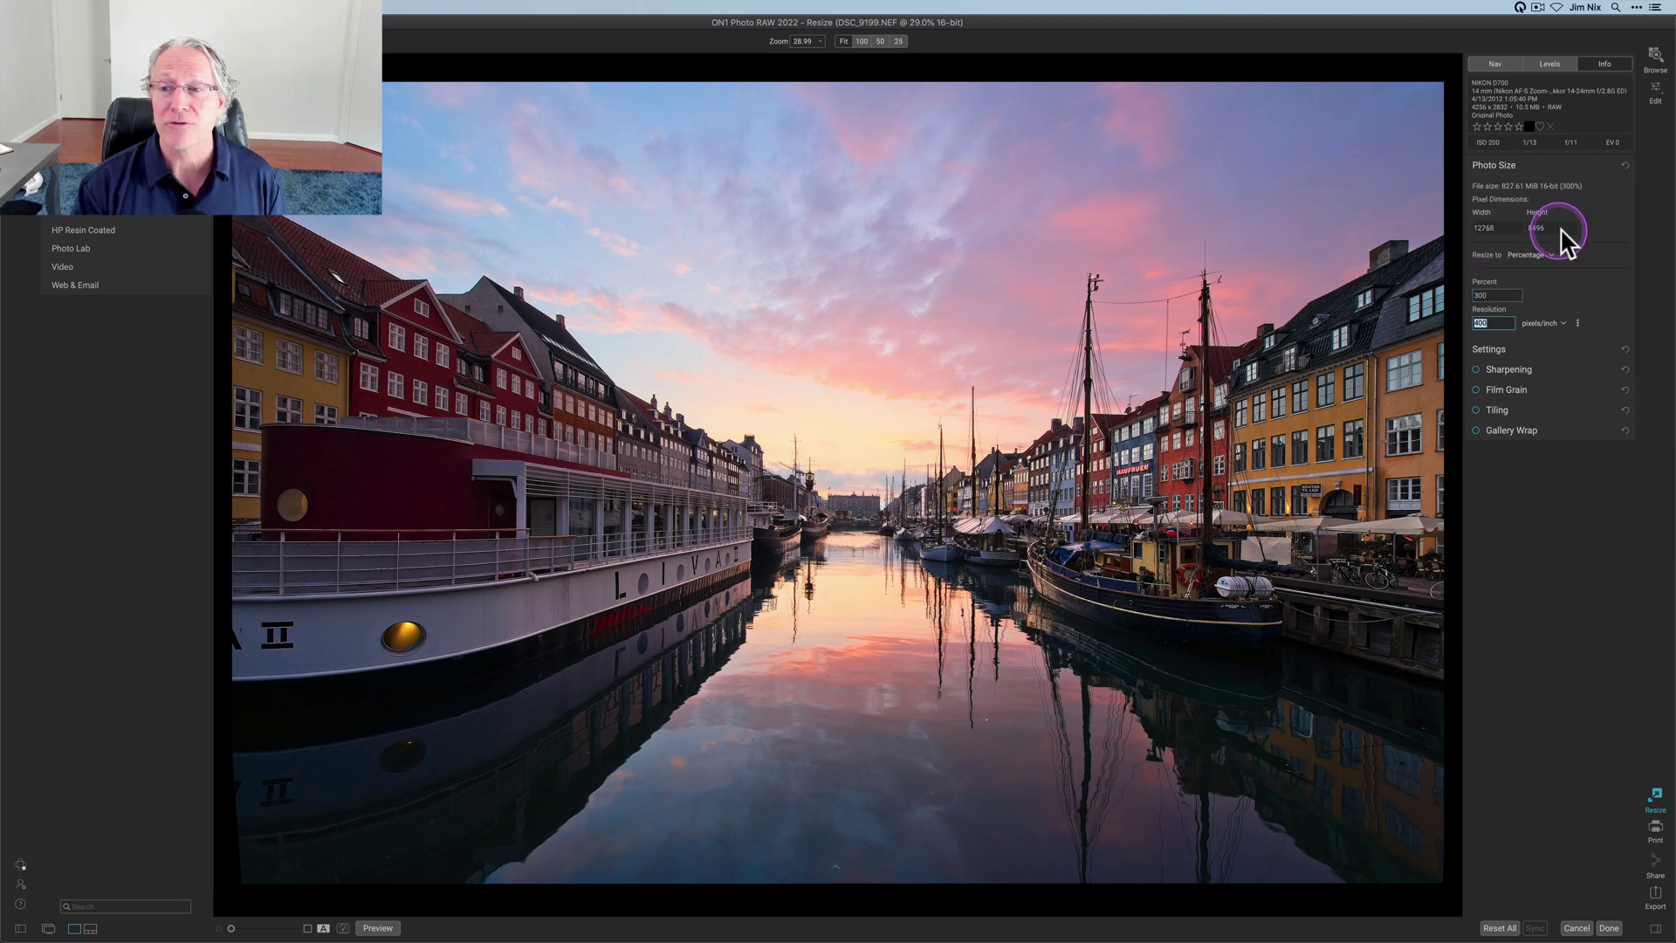
click(1567, 278)
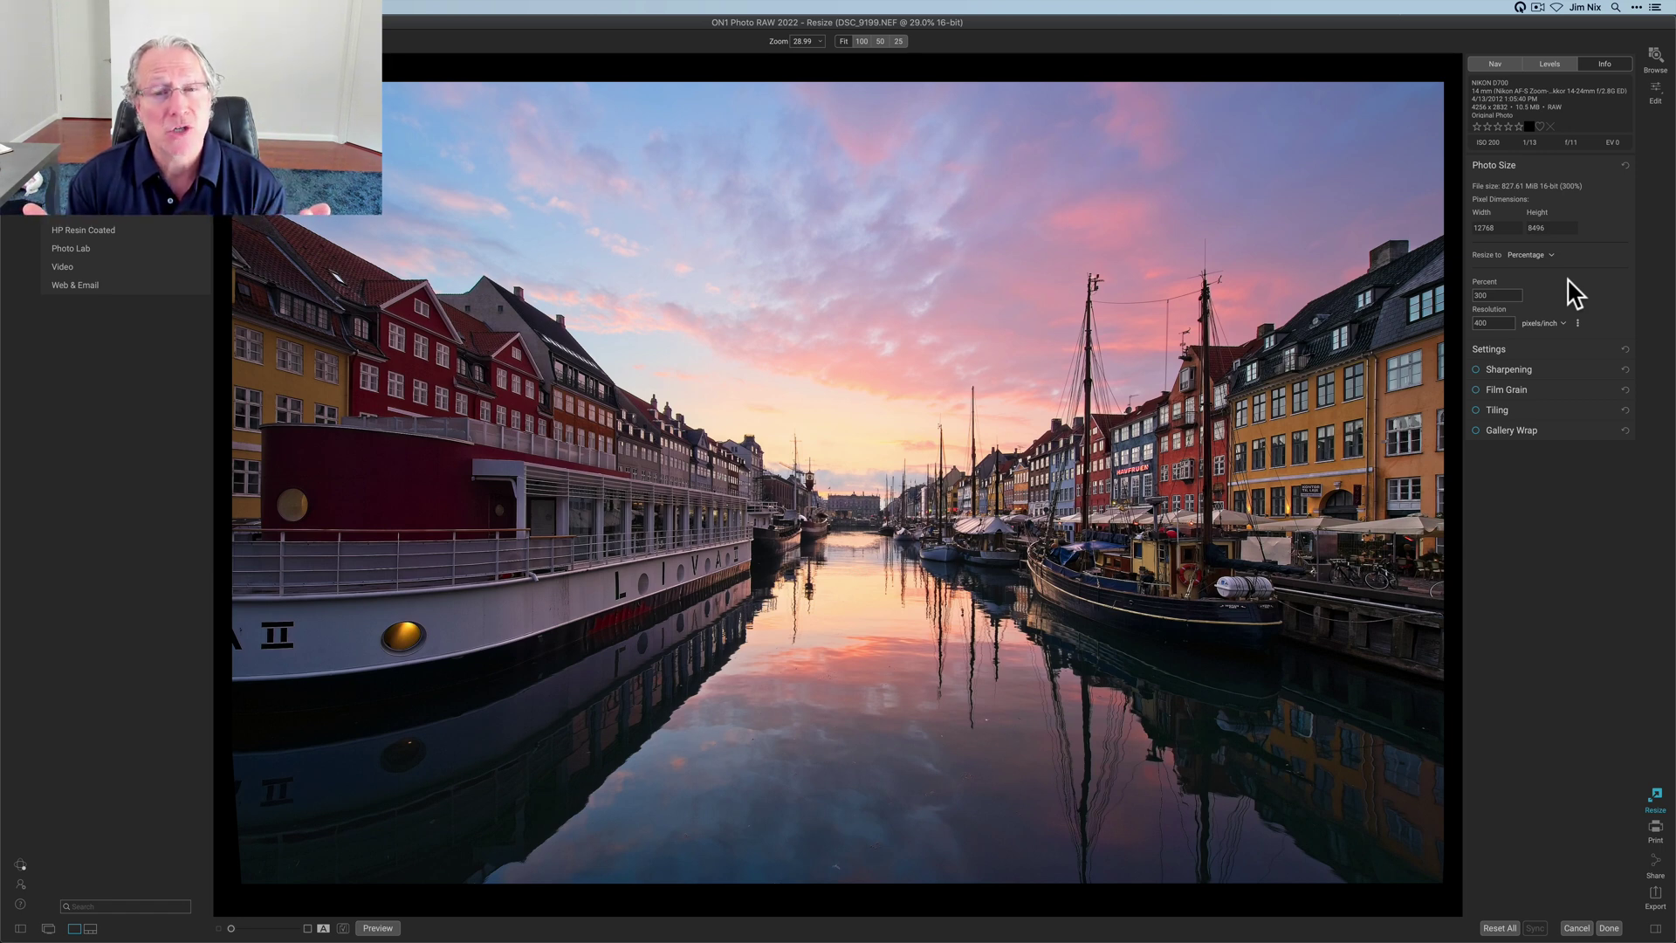
- Export the photo as Copenhagen-Nyhavn, a quality-100 Adobe RGB JPEG, to the Desktop
key(super+shift+e)
click(564, 229)
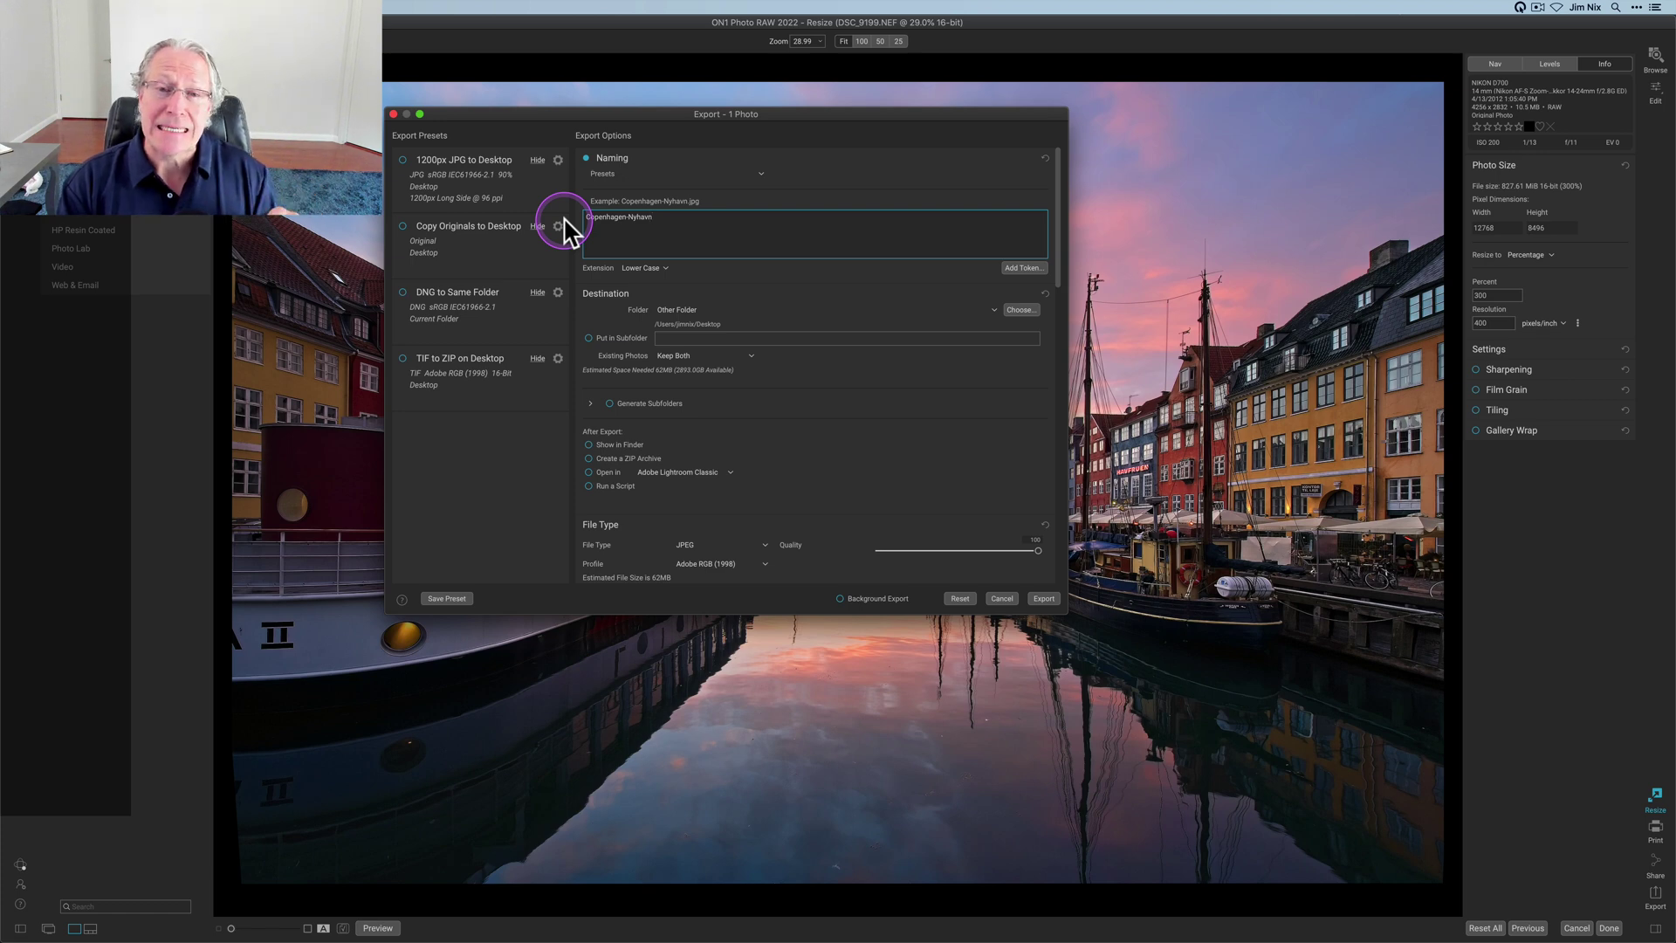
click(702, 249)
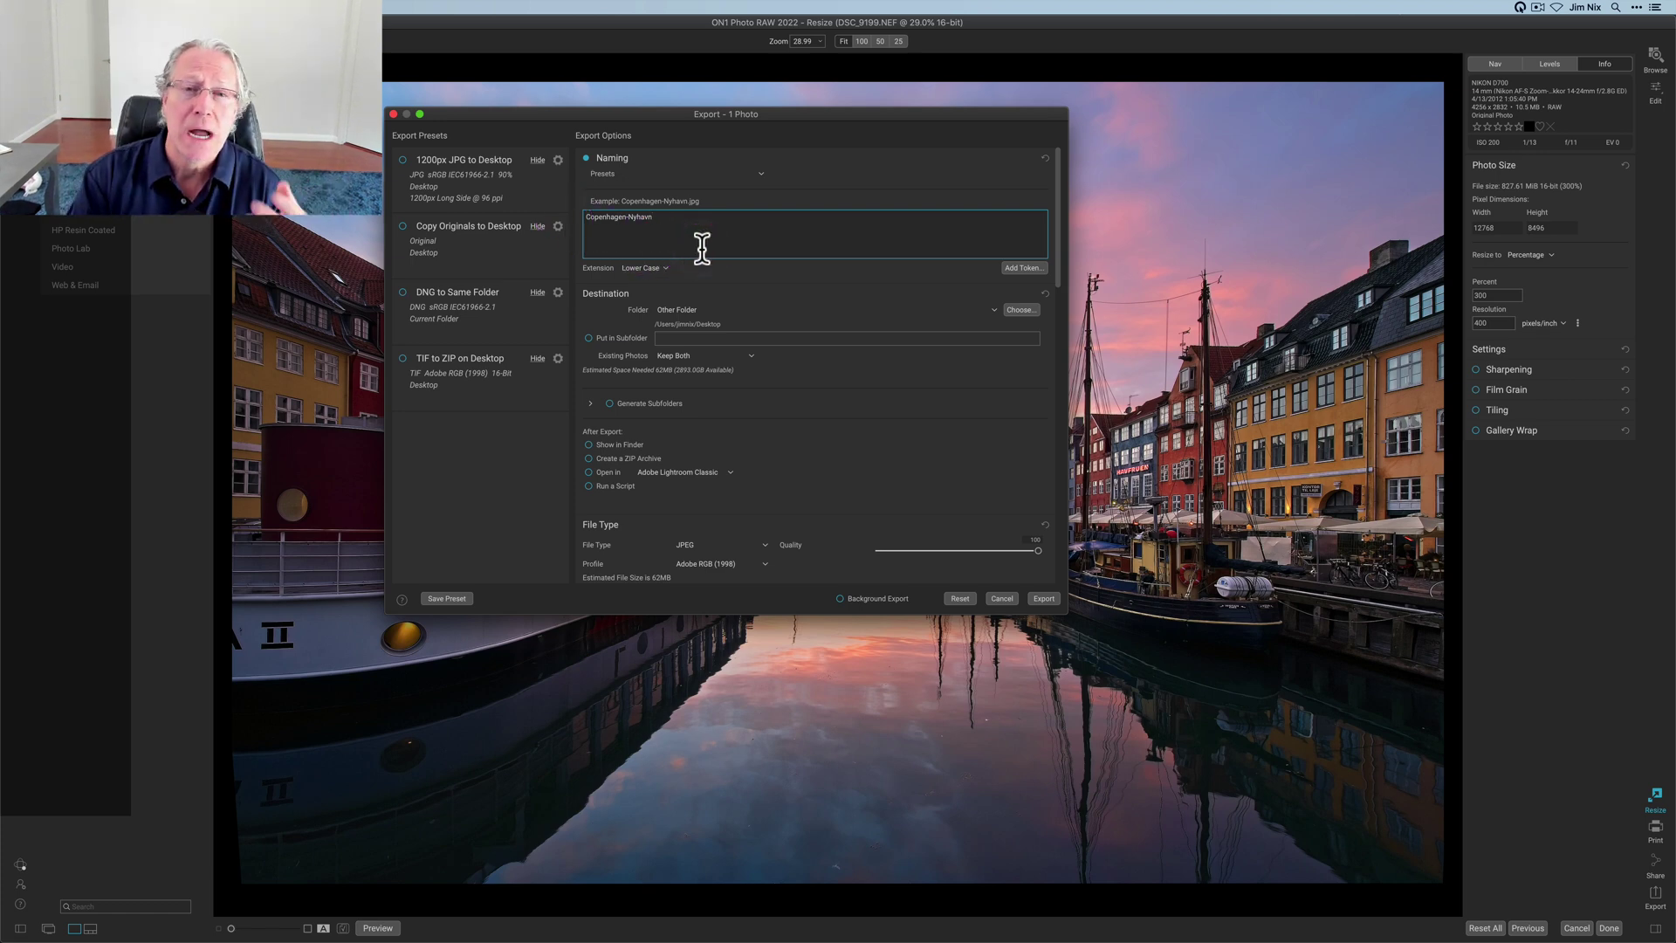
click(644, 220)
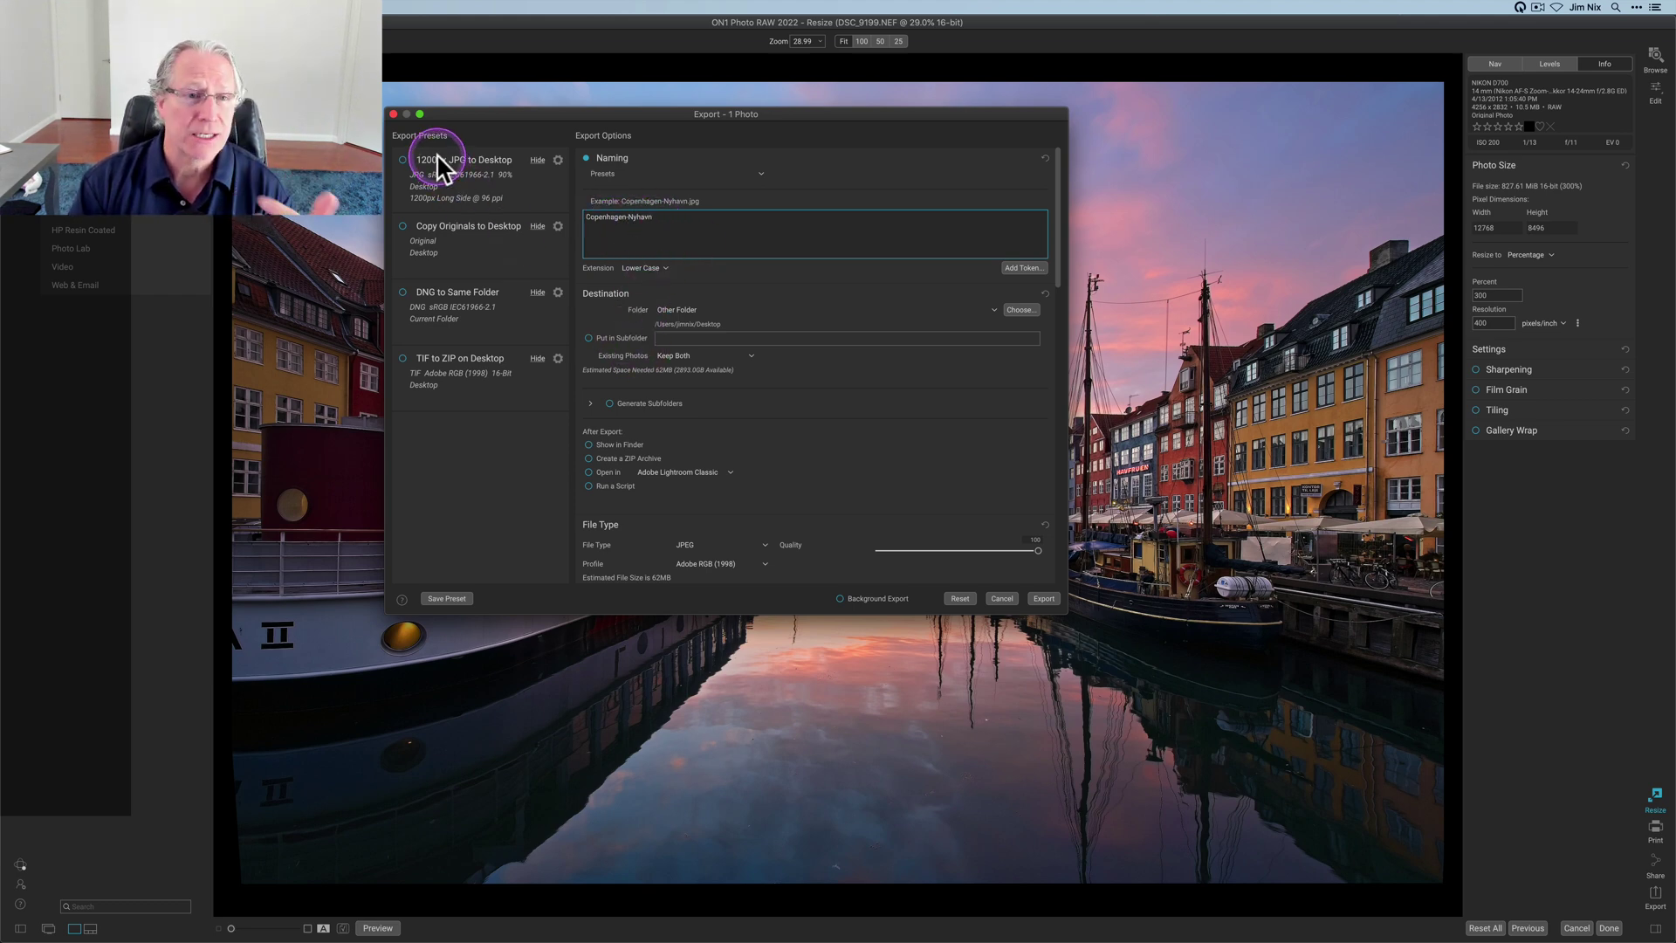
scroll(759, 359, down, 3)
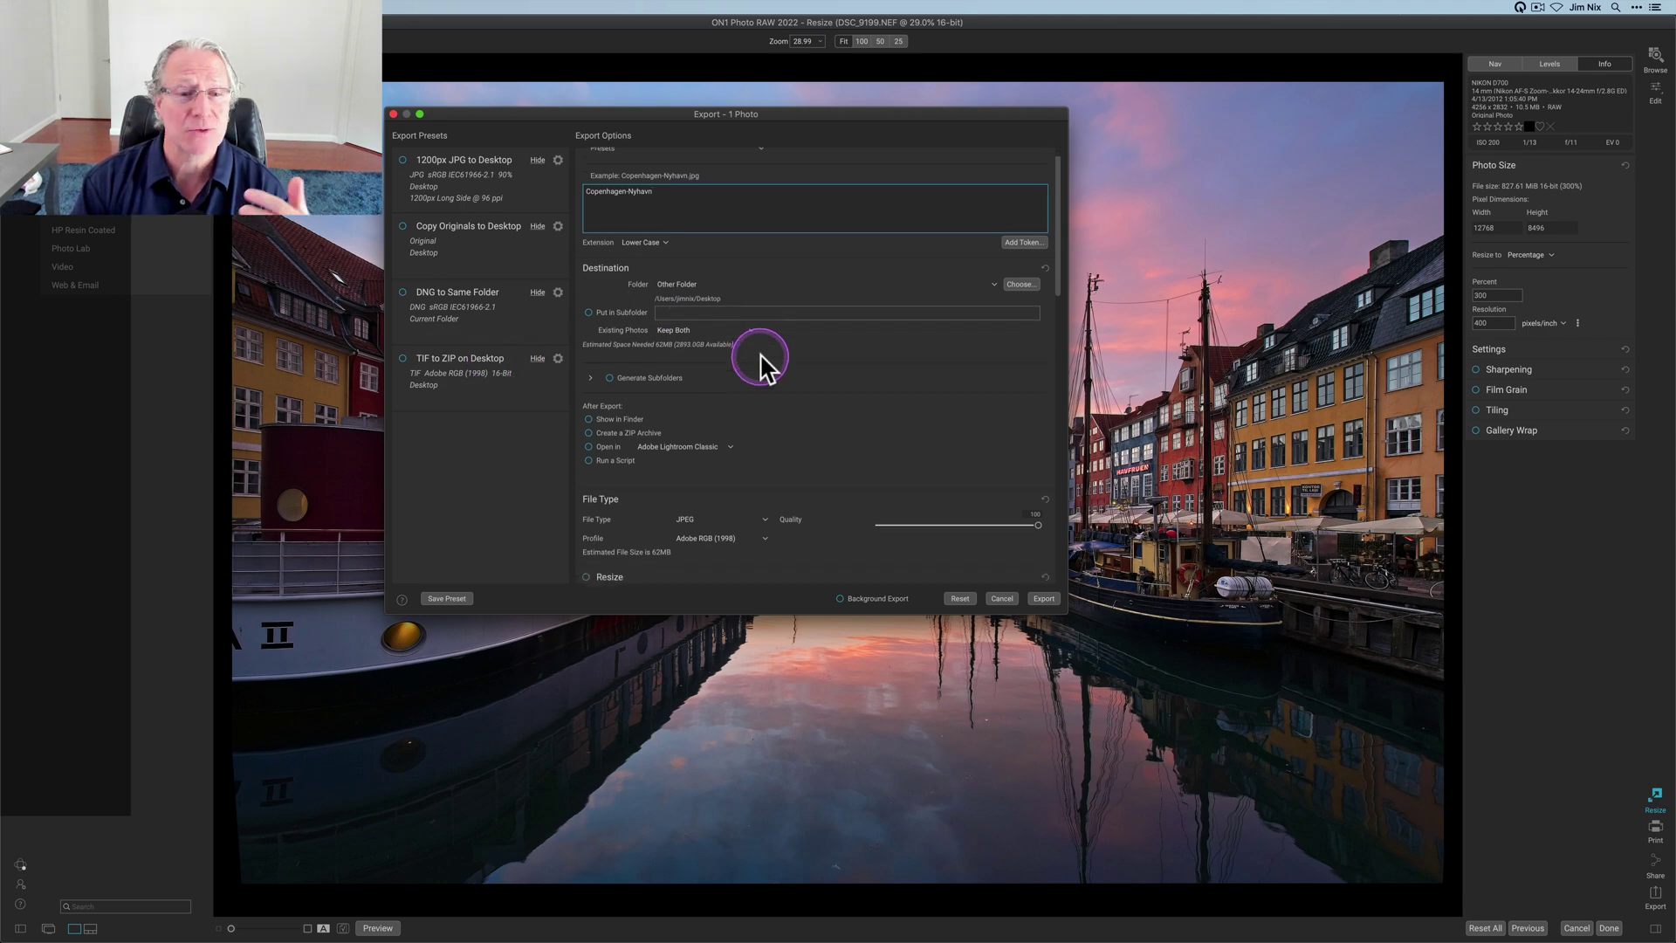
scroll(759, 359, down, 3)
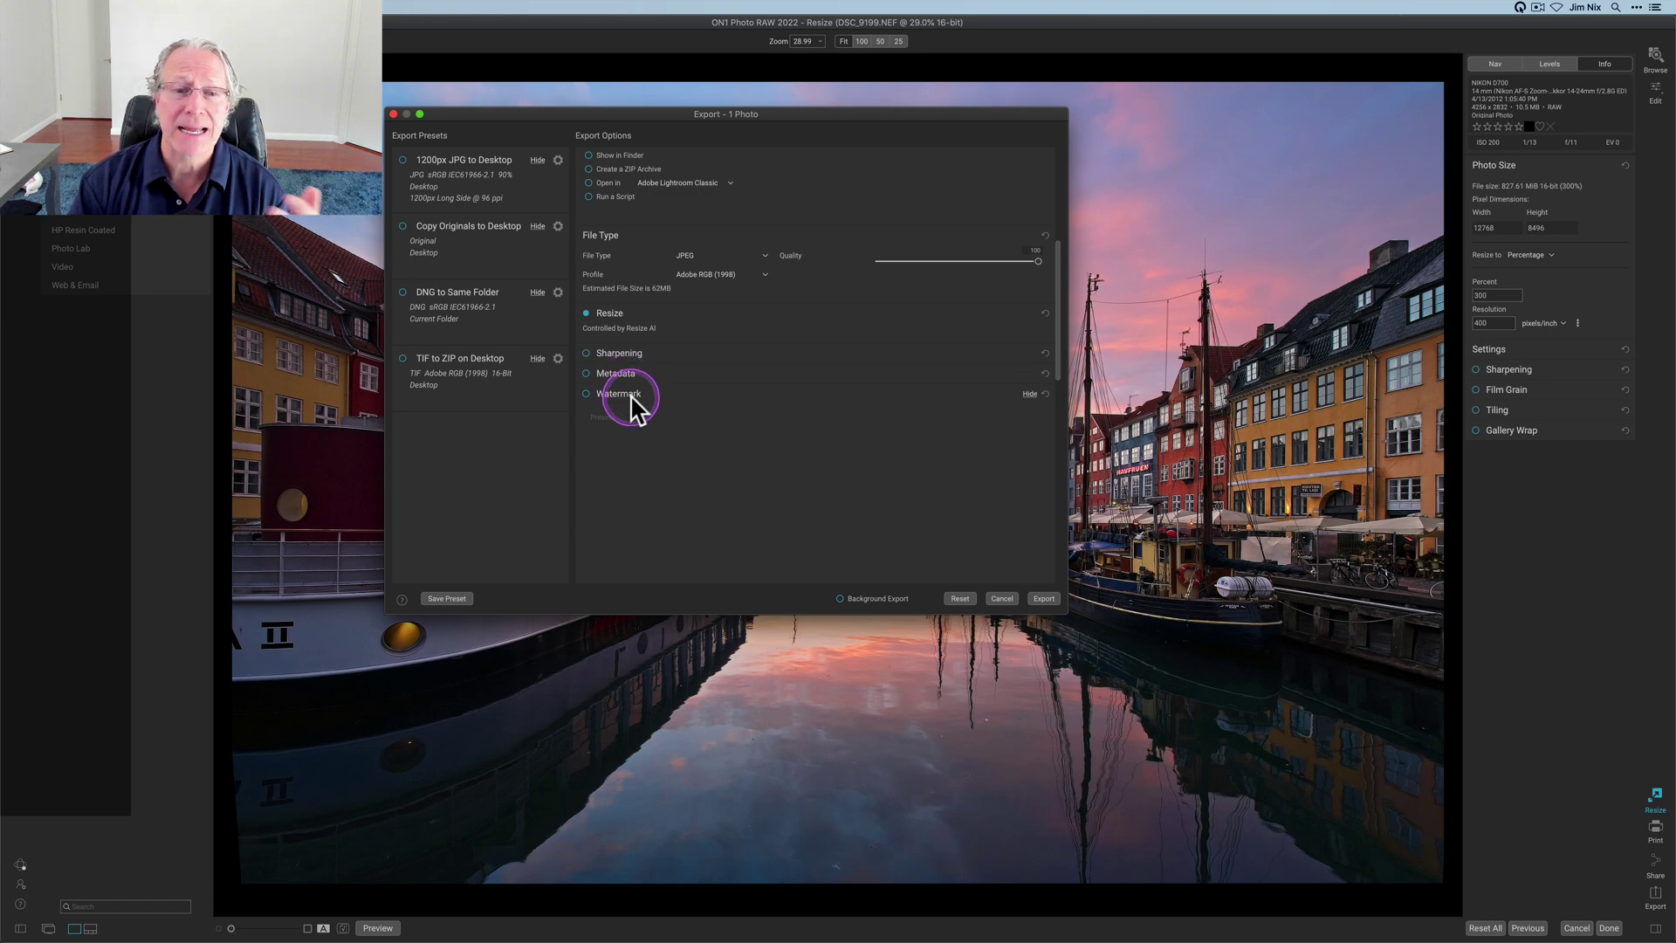
scroll(768, 438, up, 6)
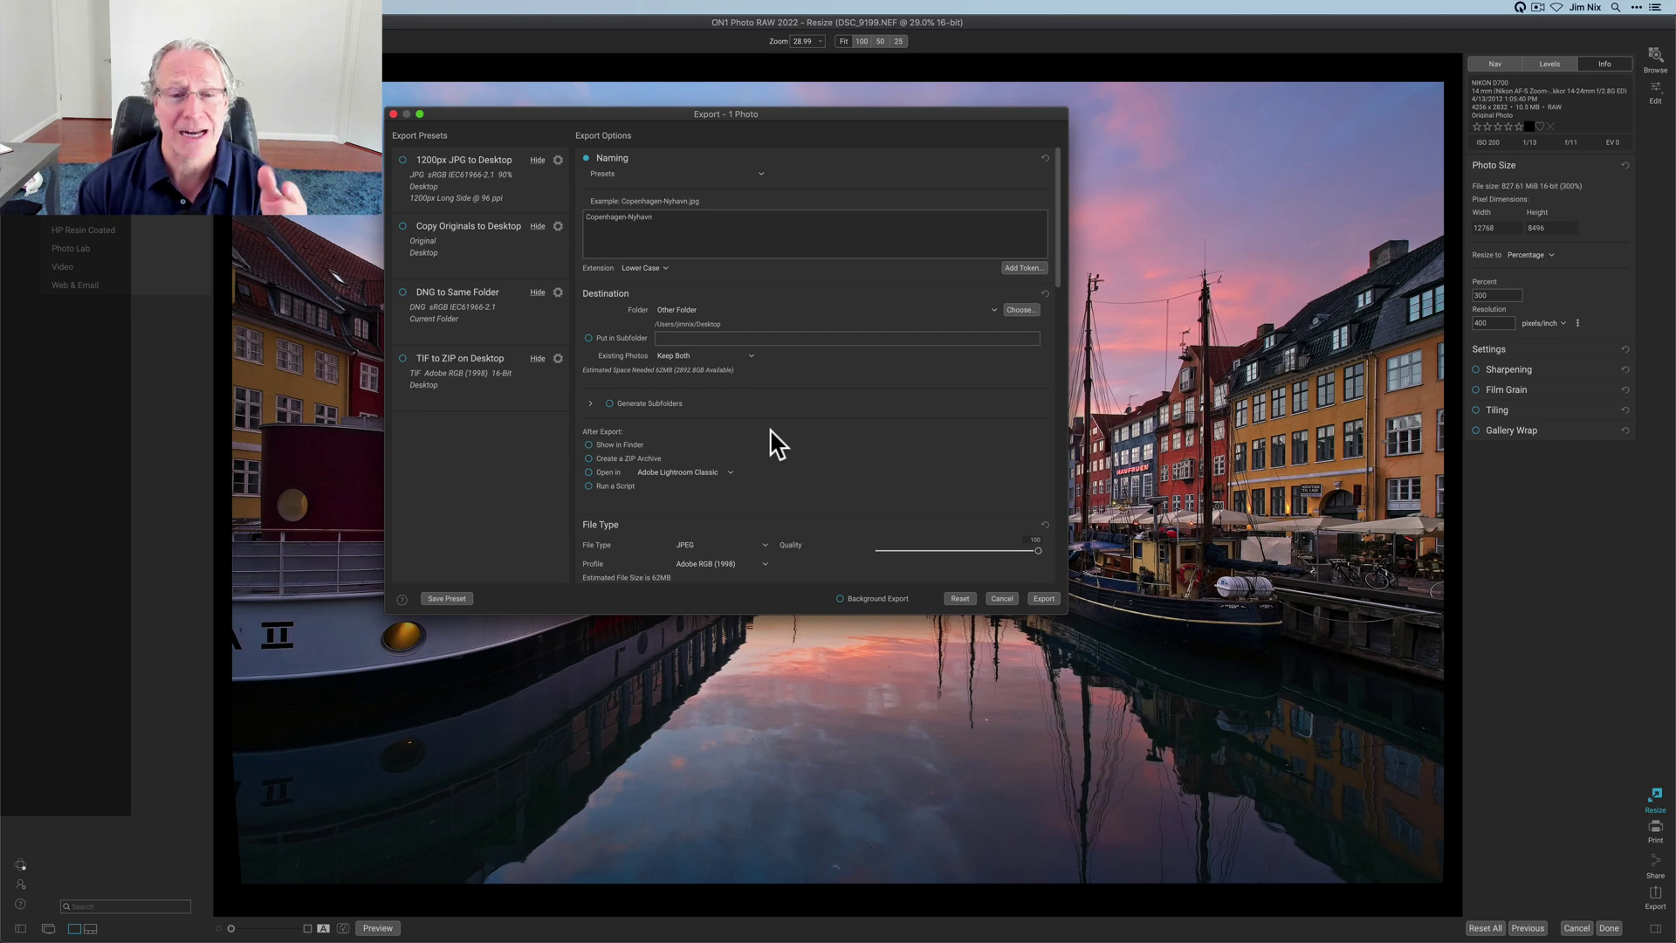
click(1039, 599)
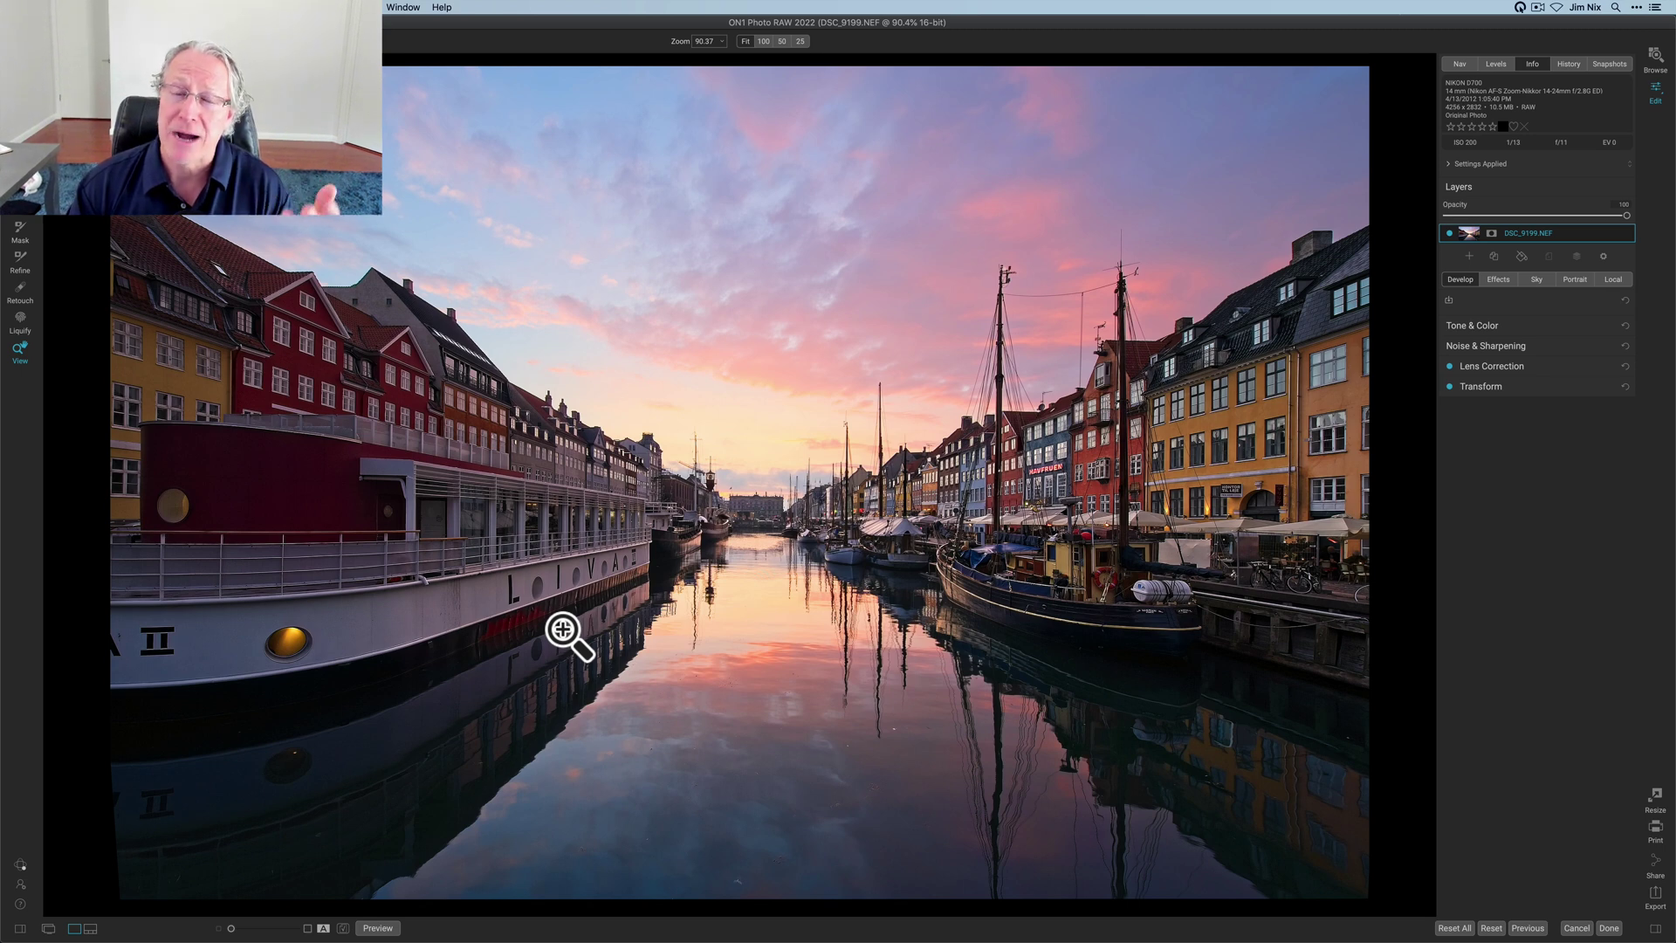
click(323, 928)
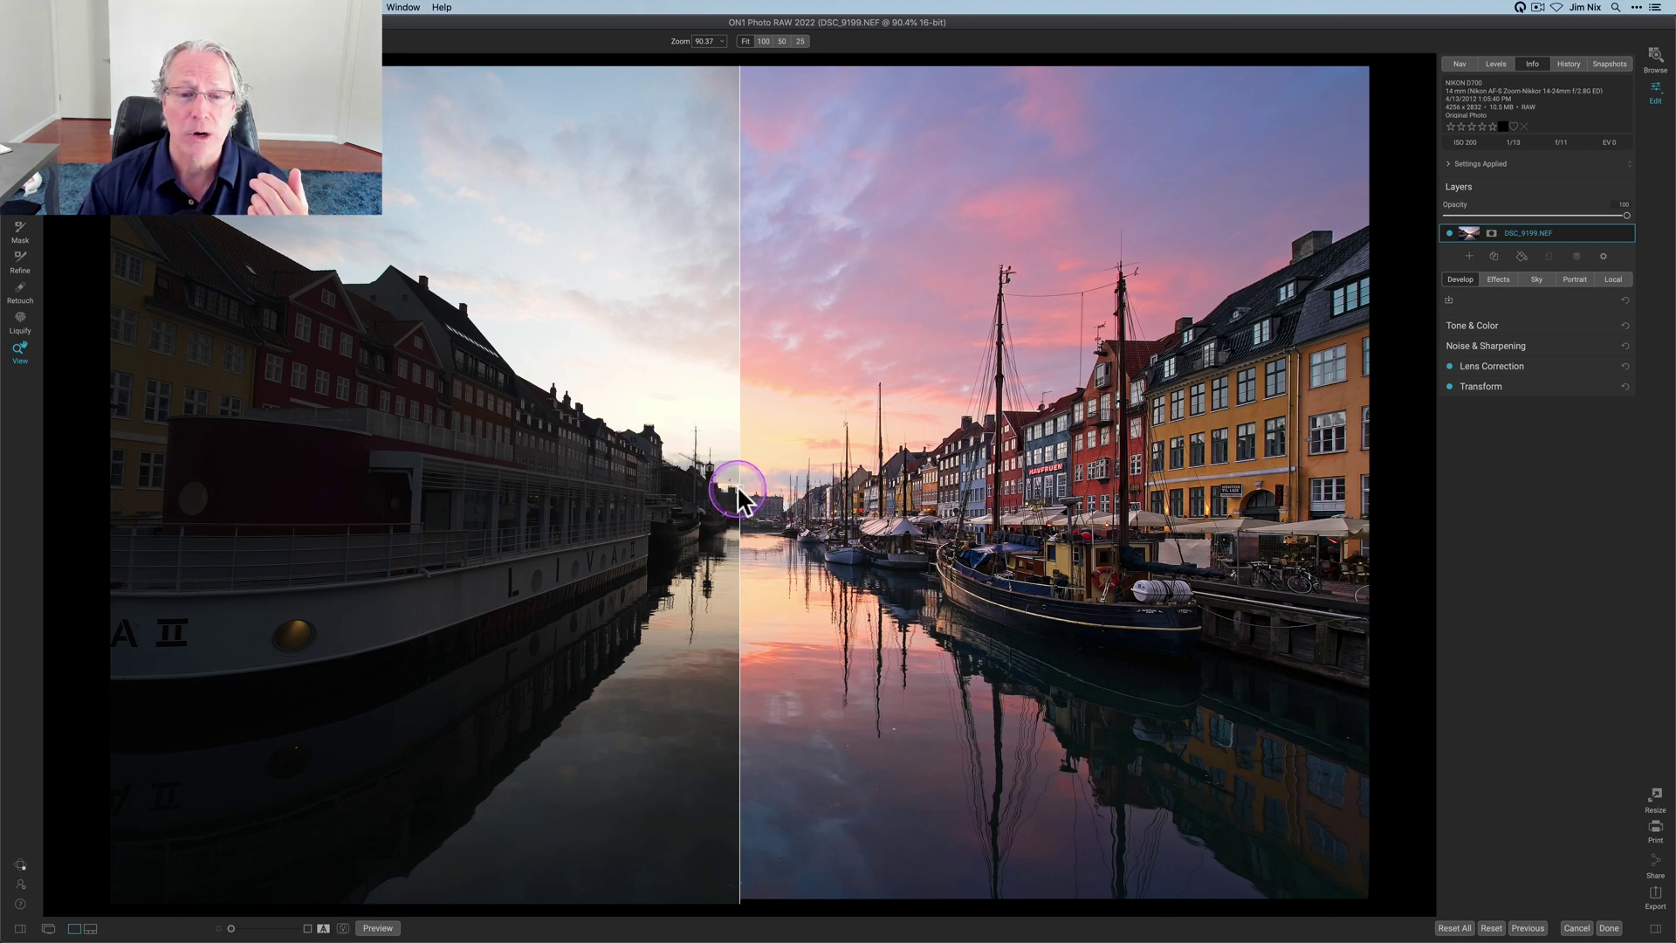
drag(738, 489, 438, 489)
drag(886, 471, 442, 579)
click(323, 927)
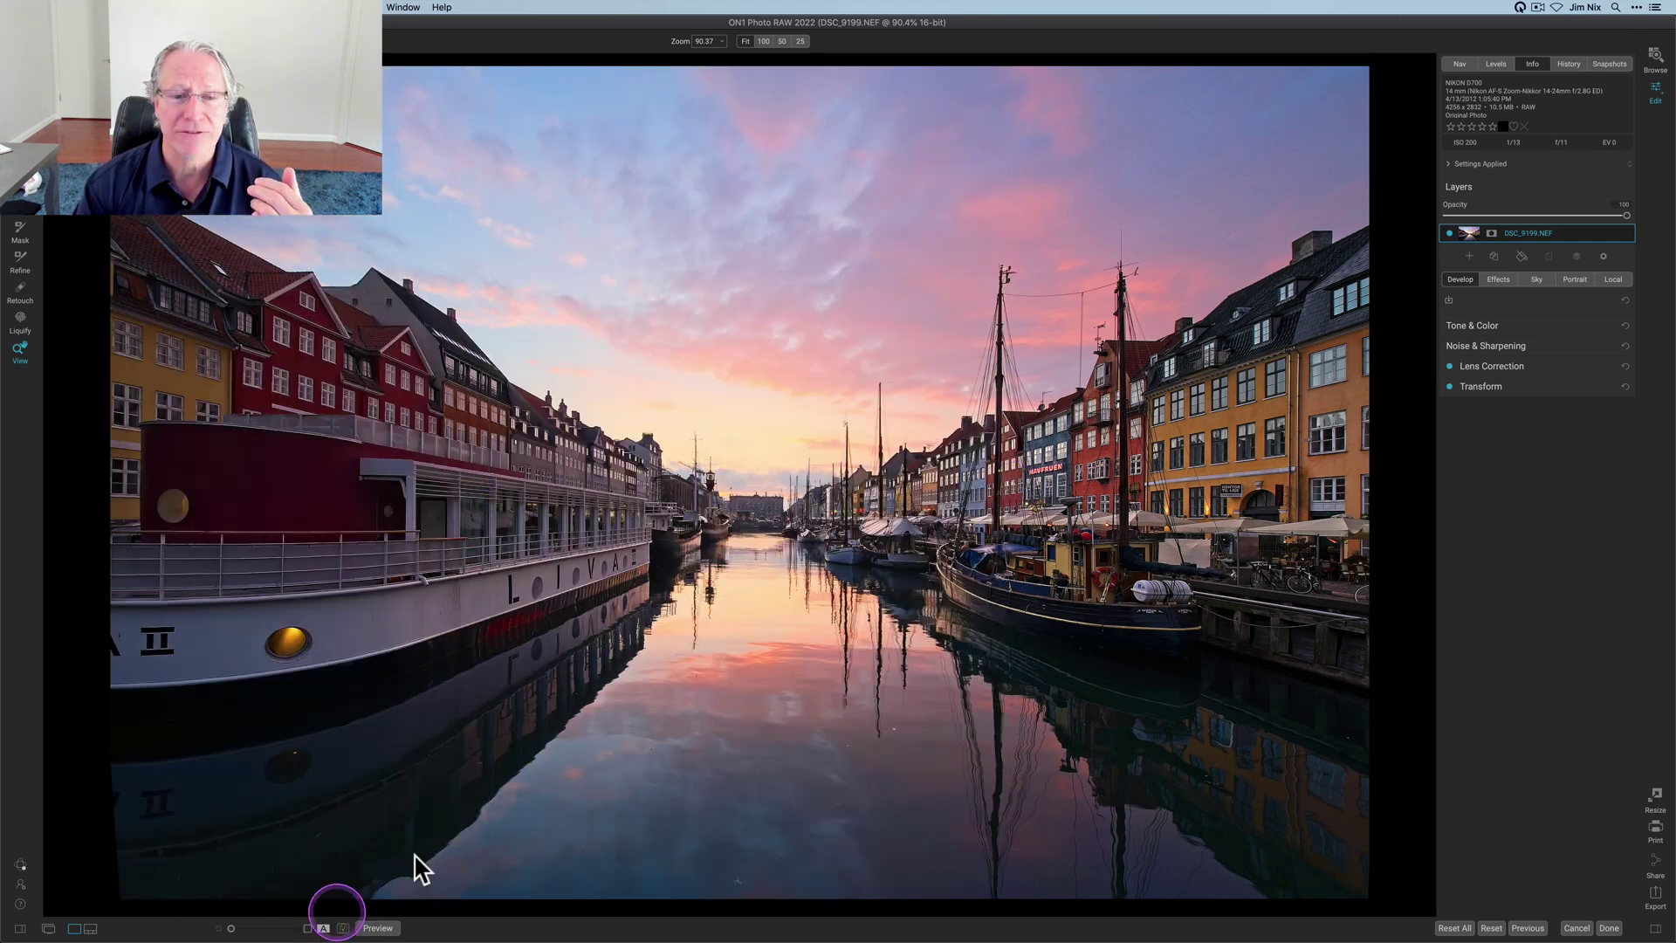